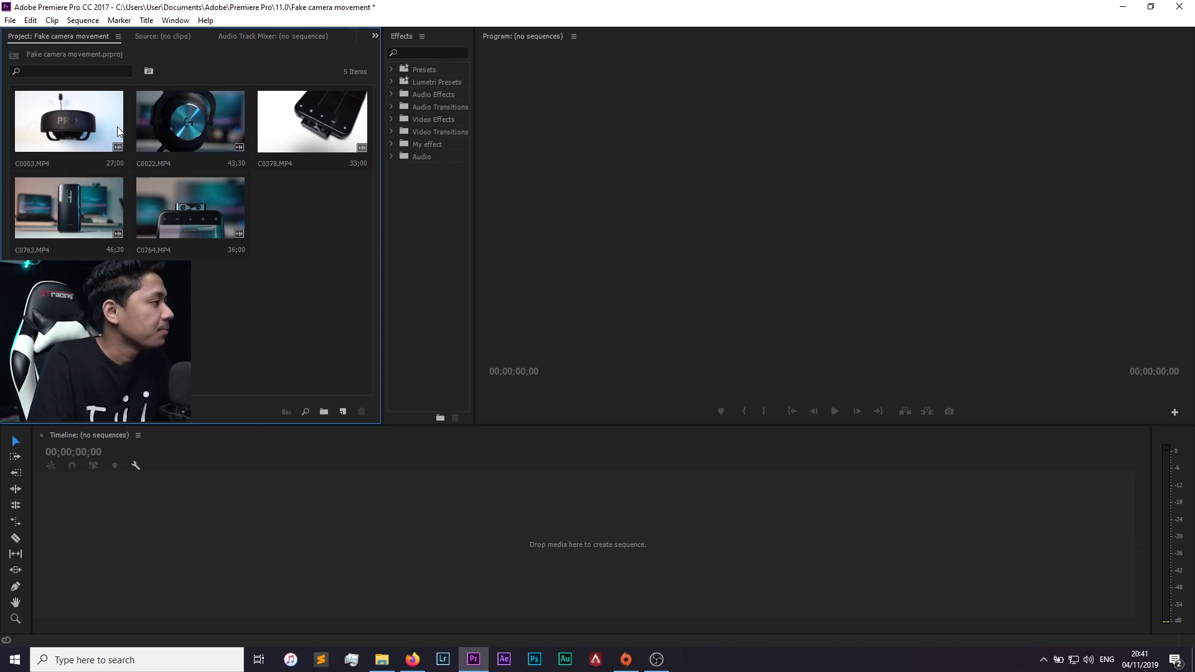
Create a new sequence from clip C0763 by dropping it onto the timeline
click(89, 208)
click(375, 39)
click(398, 104)
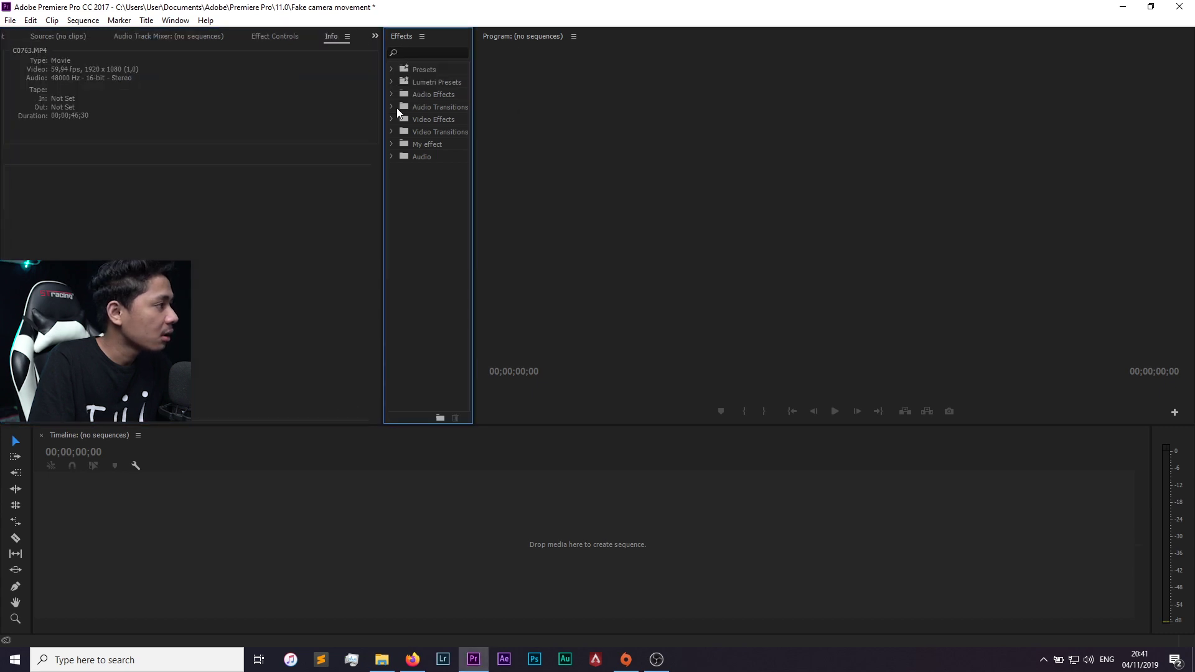
click(34, 36)
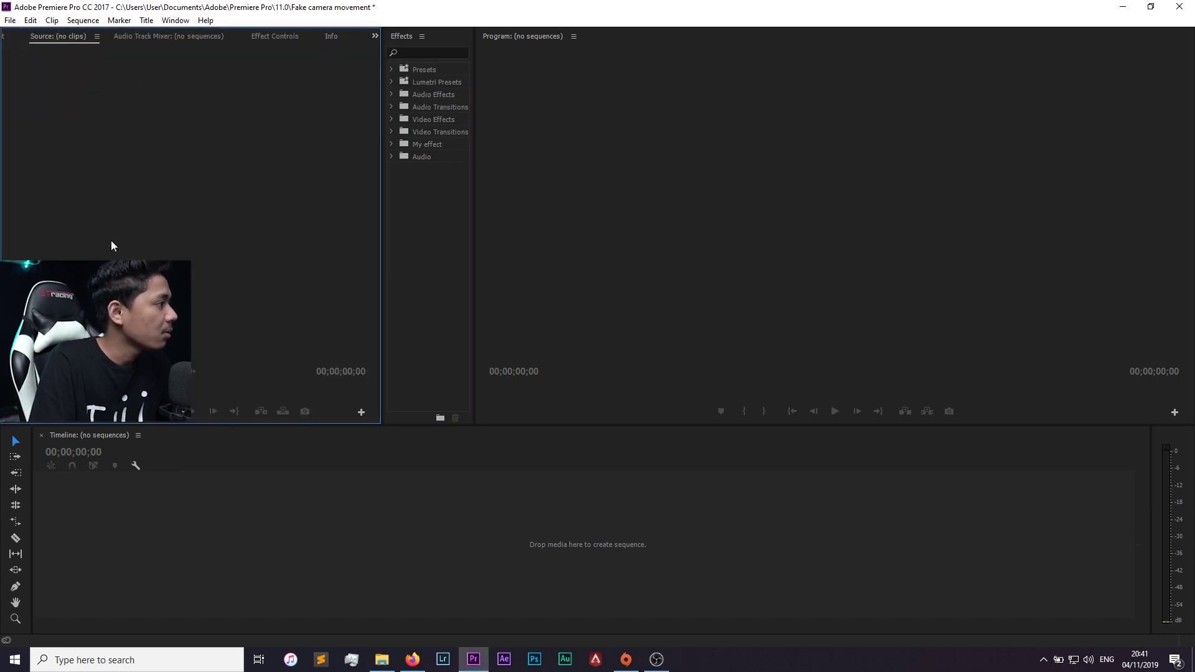
click(8, 35)
drag(69, 208, 542, 448)
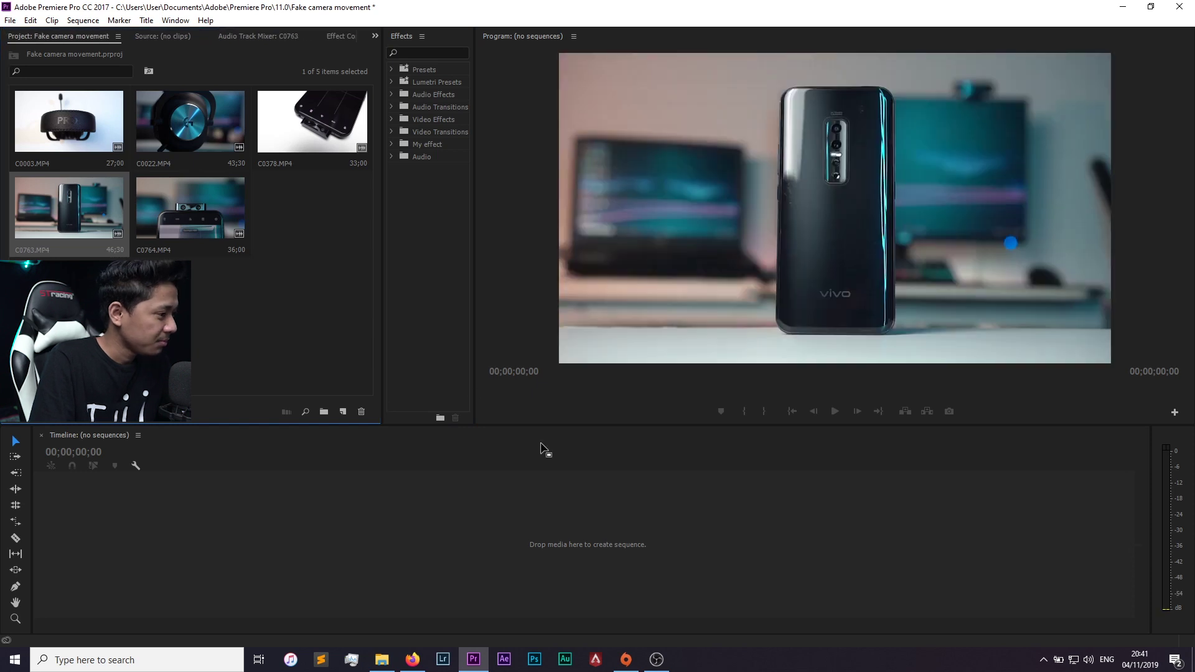
Unlink C0763's audio from its video and delete the audio track
click(356, 533)
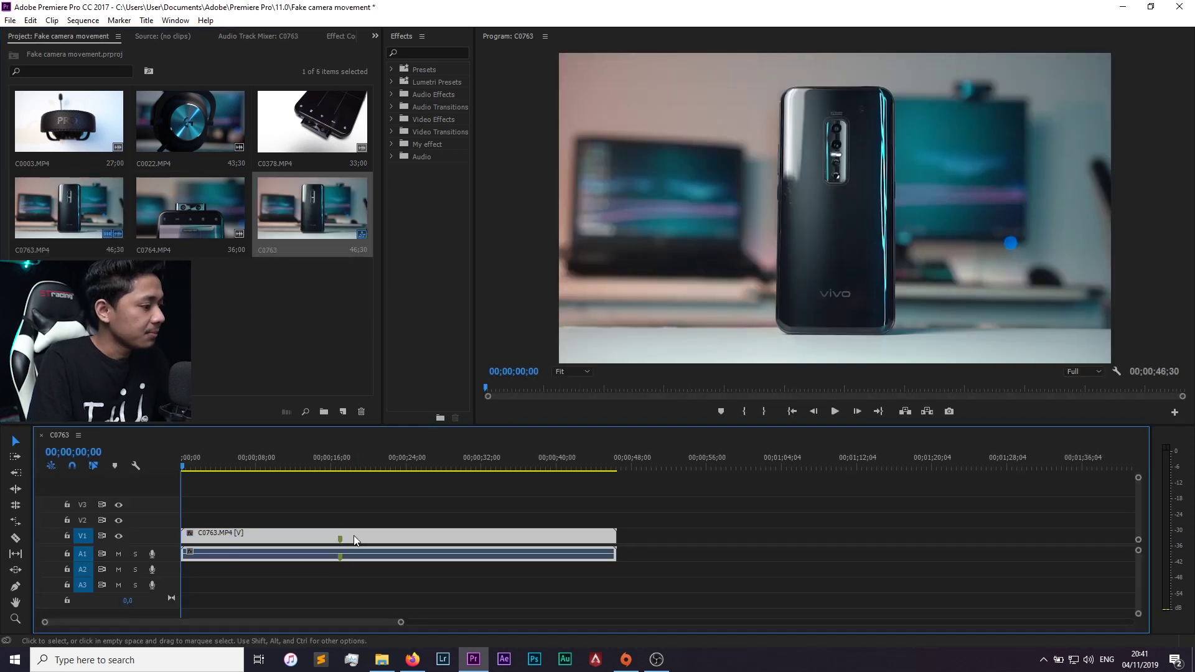
right_click(287, 551)
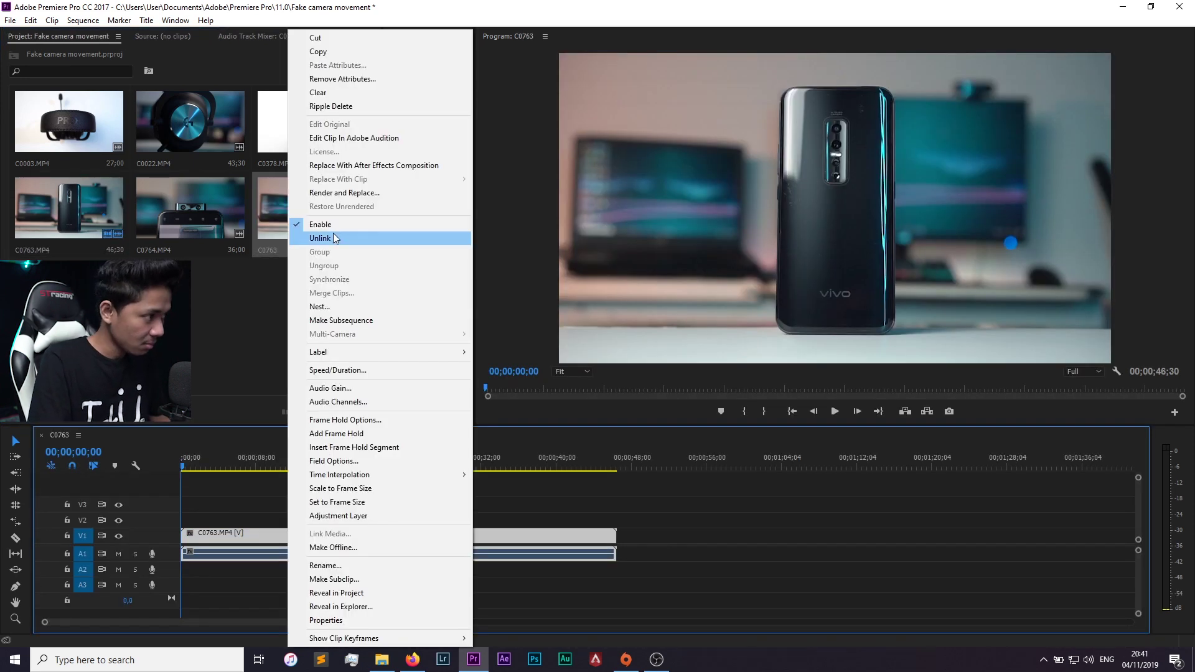
click(311, 238)
click(268, 549)
key(Delete)
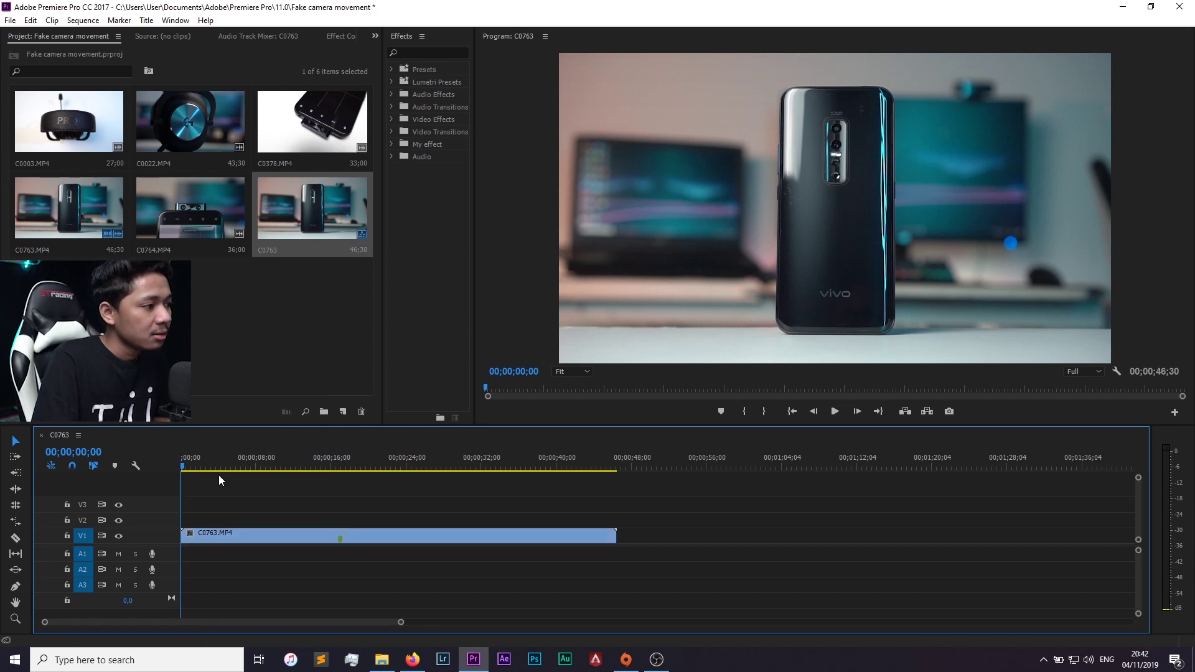
Cut away everything before 00;00;28;54 and slide the remaining clip to the sequence start
drag(184, 466, 408, 484)
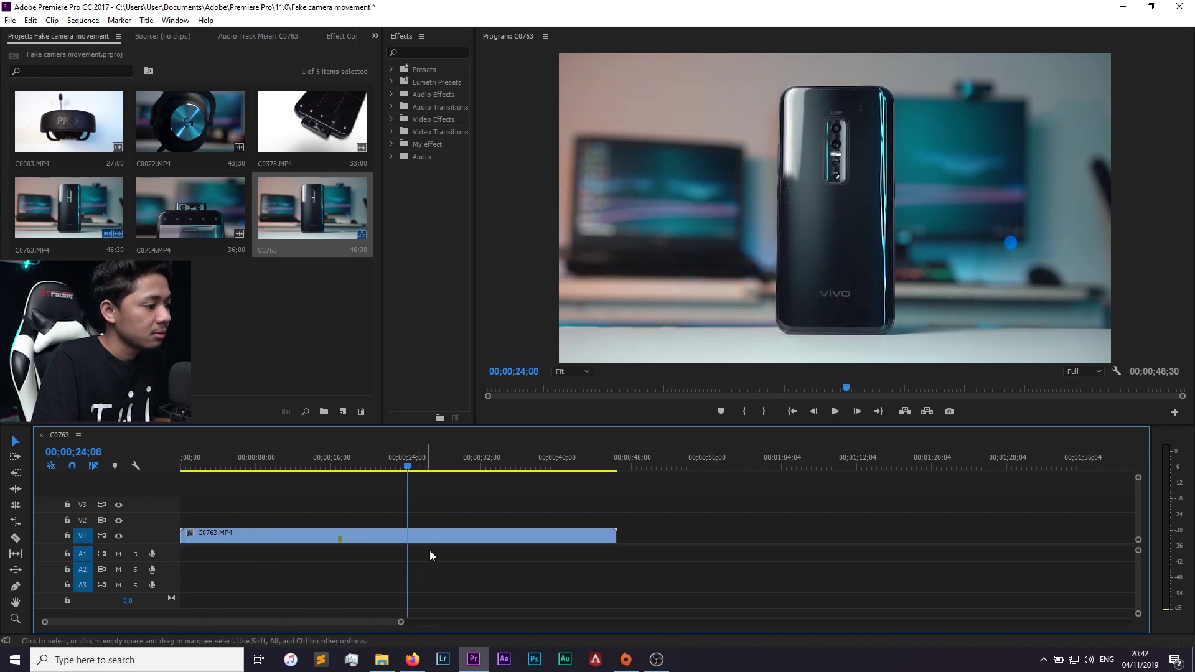
click(436, 536)
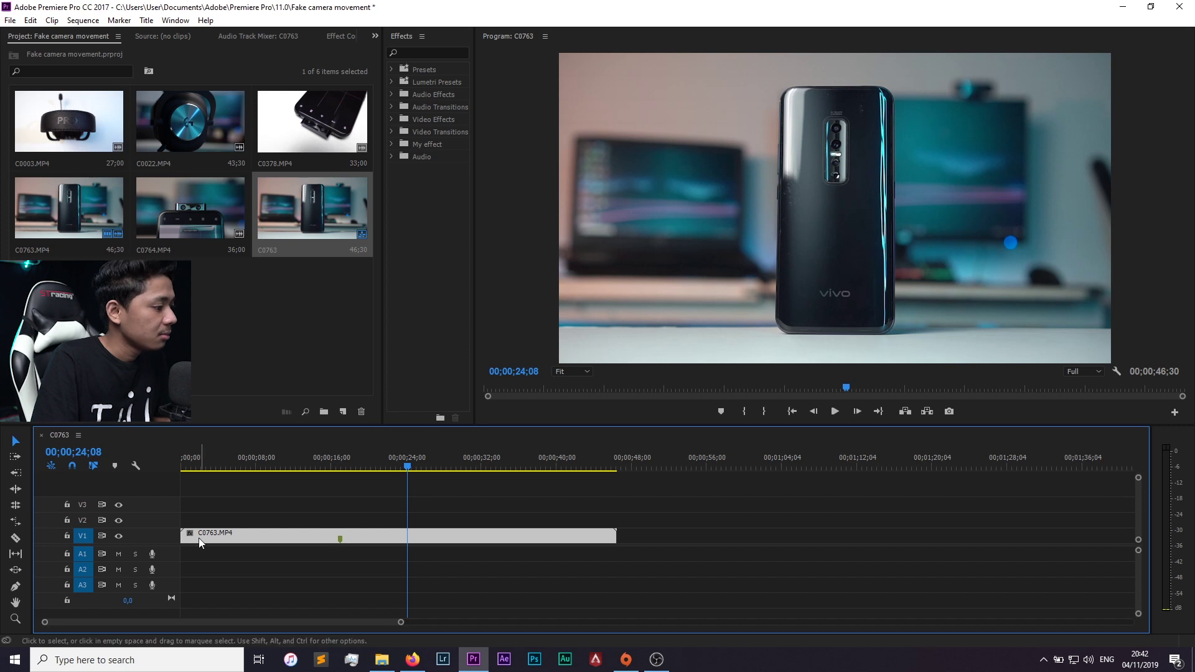
drag(408, 468, 452, 468)
click(451, 543)
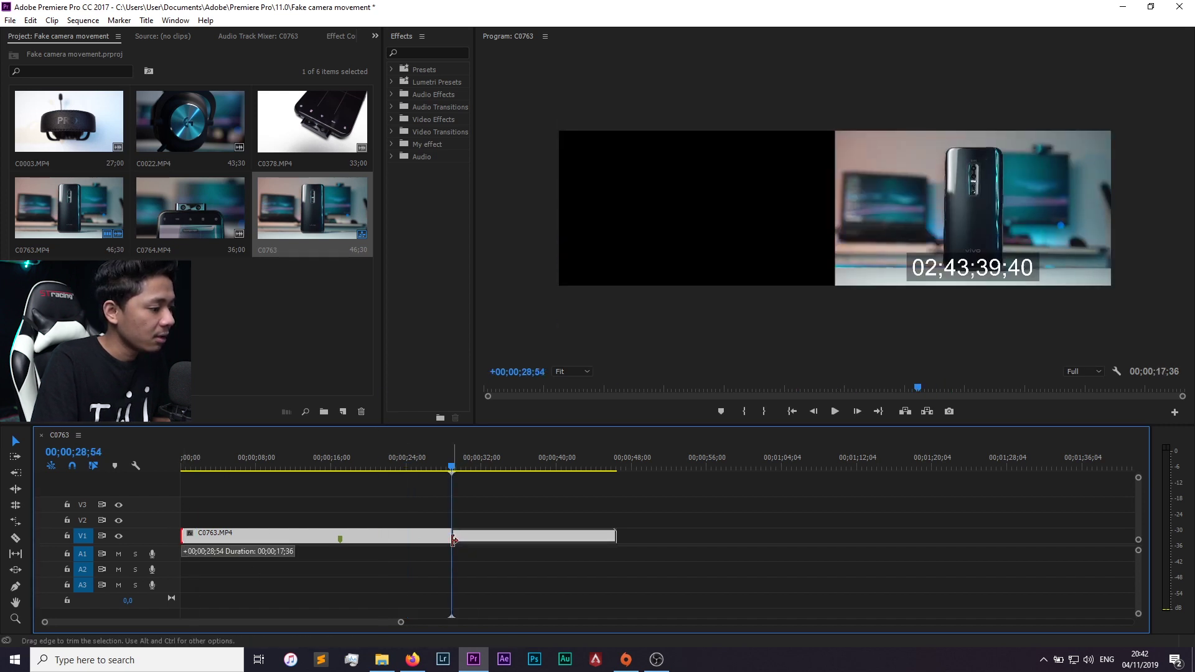
key(Delete)
drag(491, 537, 220, 546)
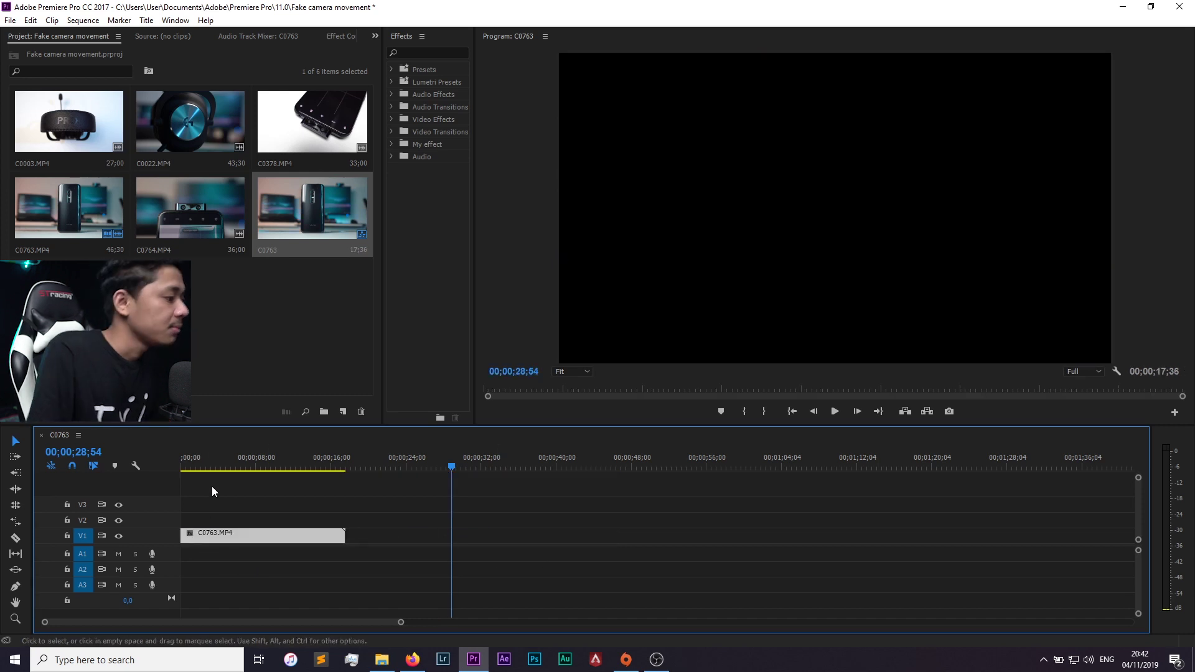
click(204, 468)
key(Home)
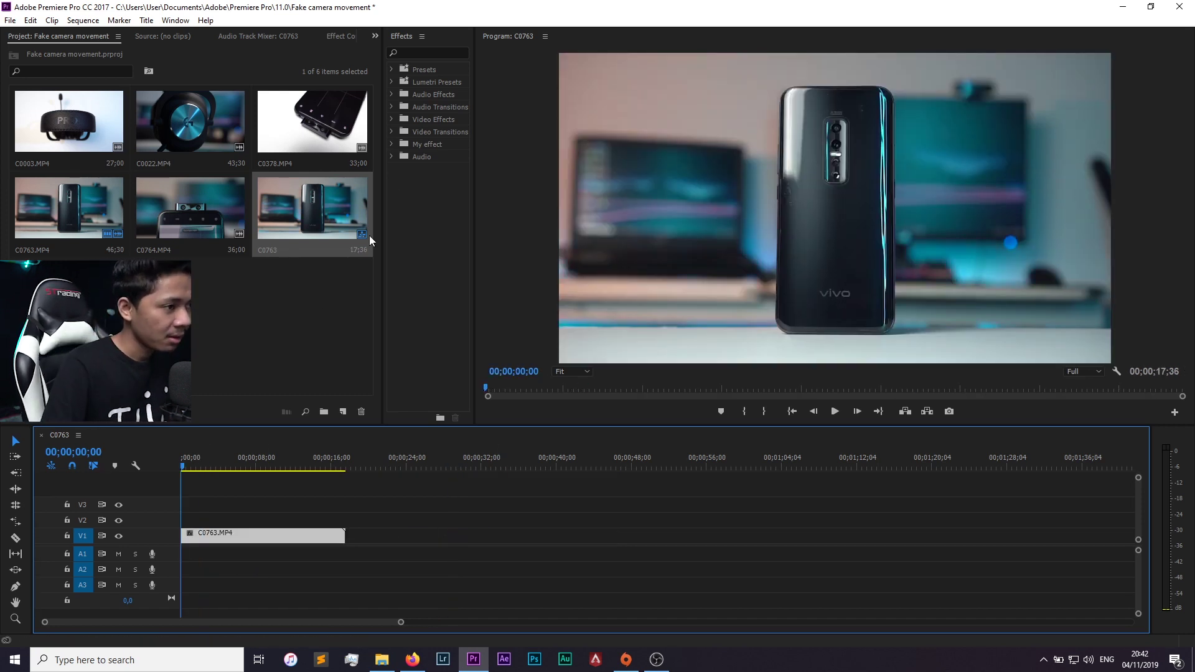
click(340, 36)
In Effect Controls, set the first Scale keyframe at 100 at 00;00;00;00
drag(301, 36, 106, 36)
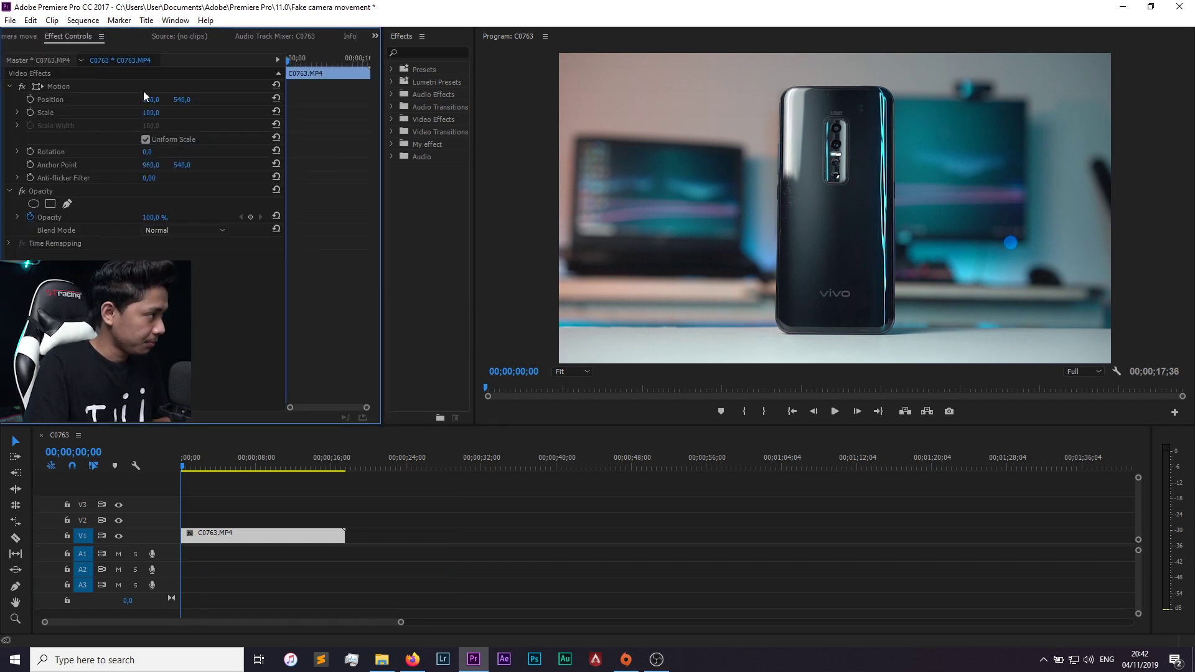
click(182, 465)
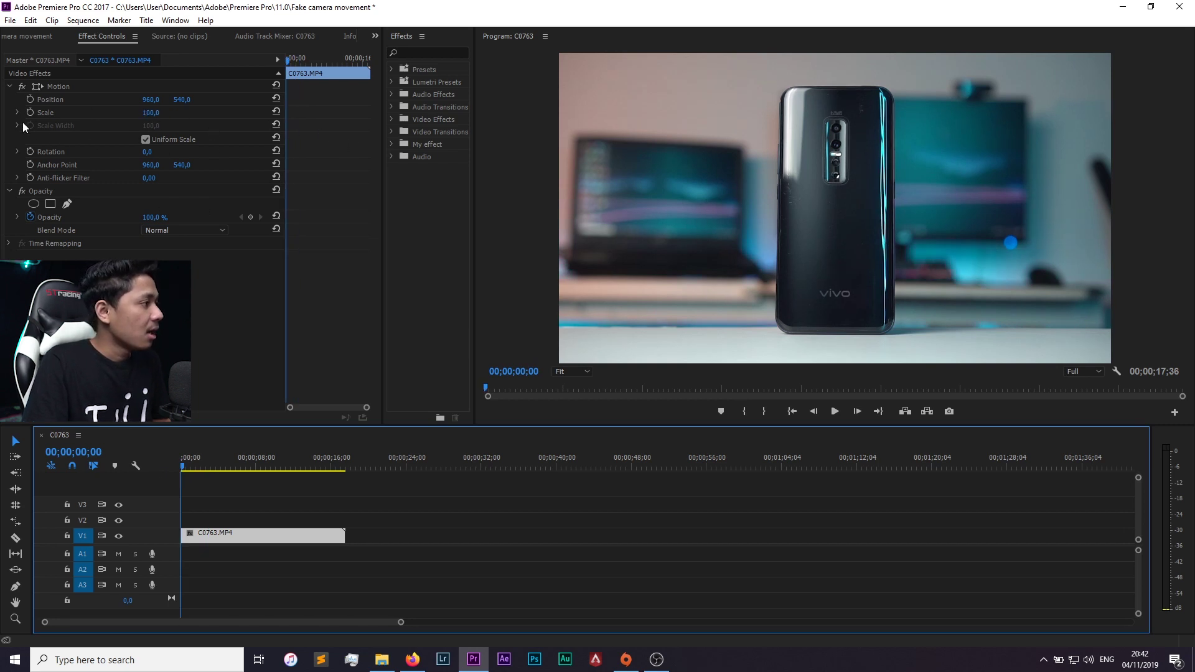
click(286, 61)
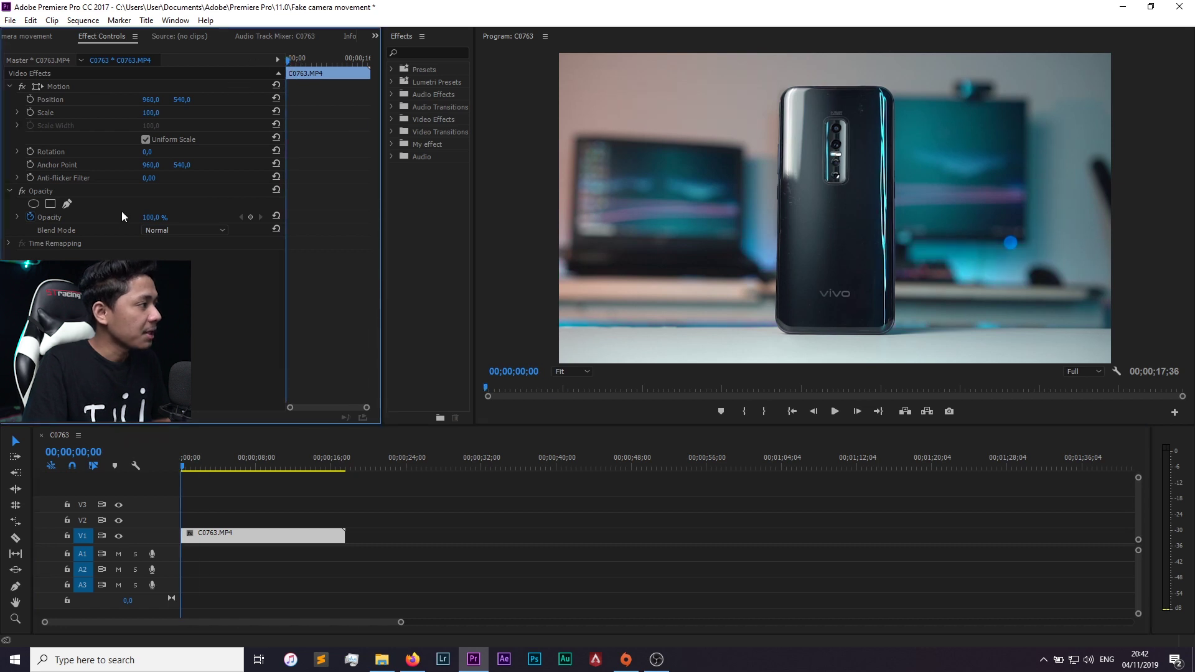
click(30, 114)
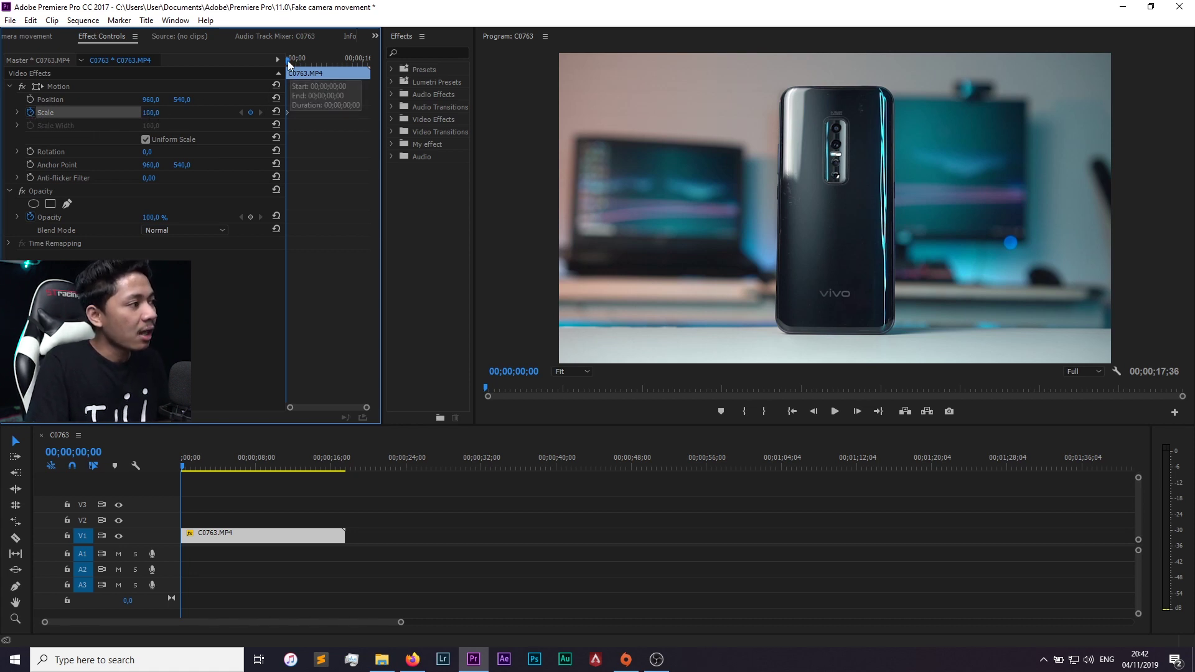
Add a second Scale keyframe of 121 at about 00;00;11;47
drag(287, 61, 341, 72)
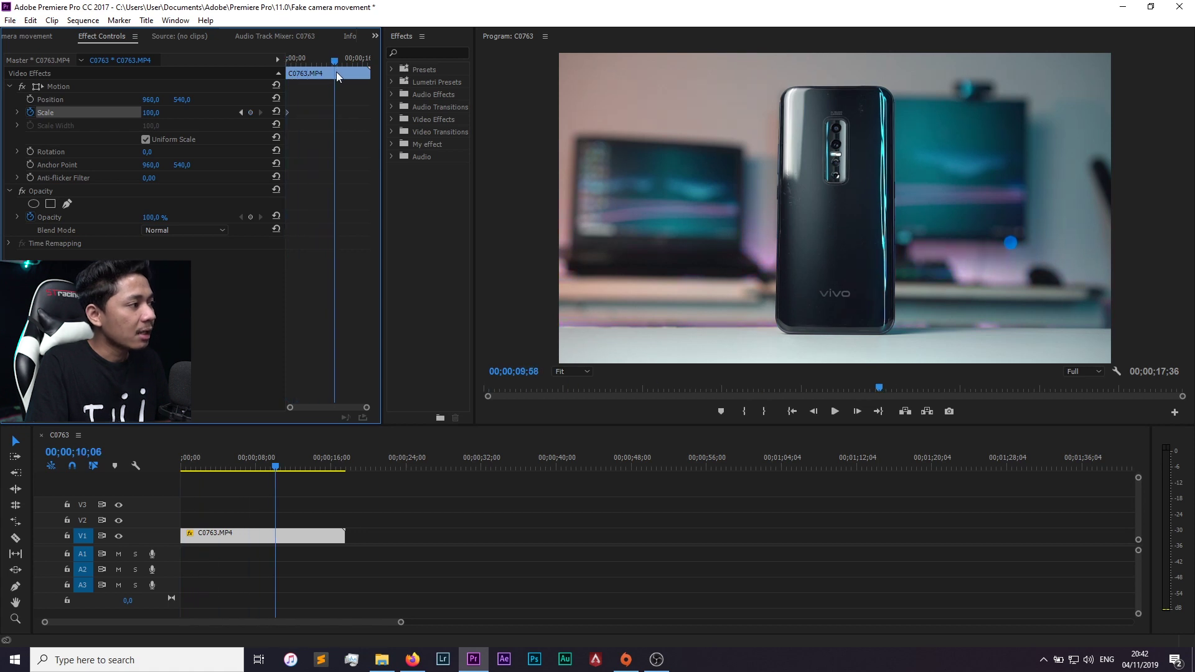
drag(341, 72, 343, 72)
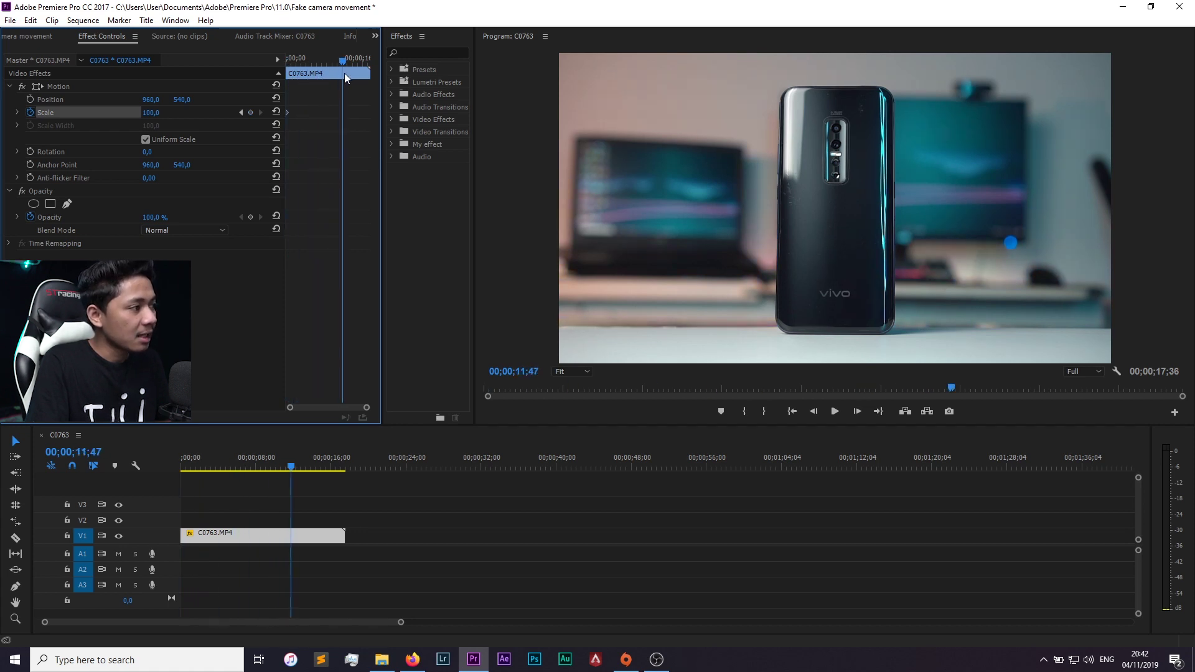
drag(151, 113, 323, 110)
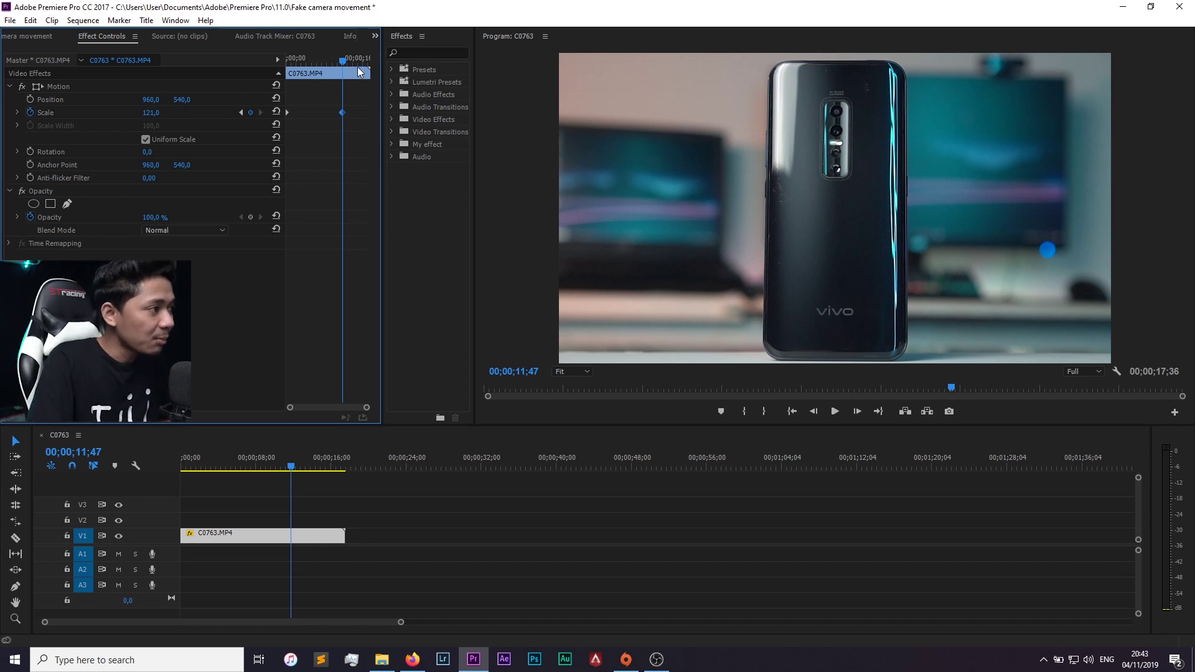
drag(342, 62, 262, 65)
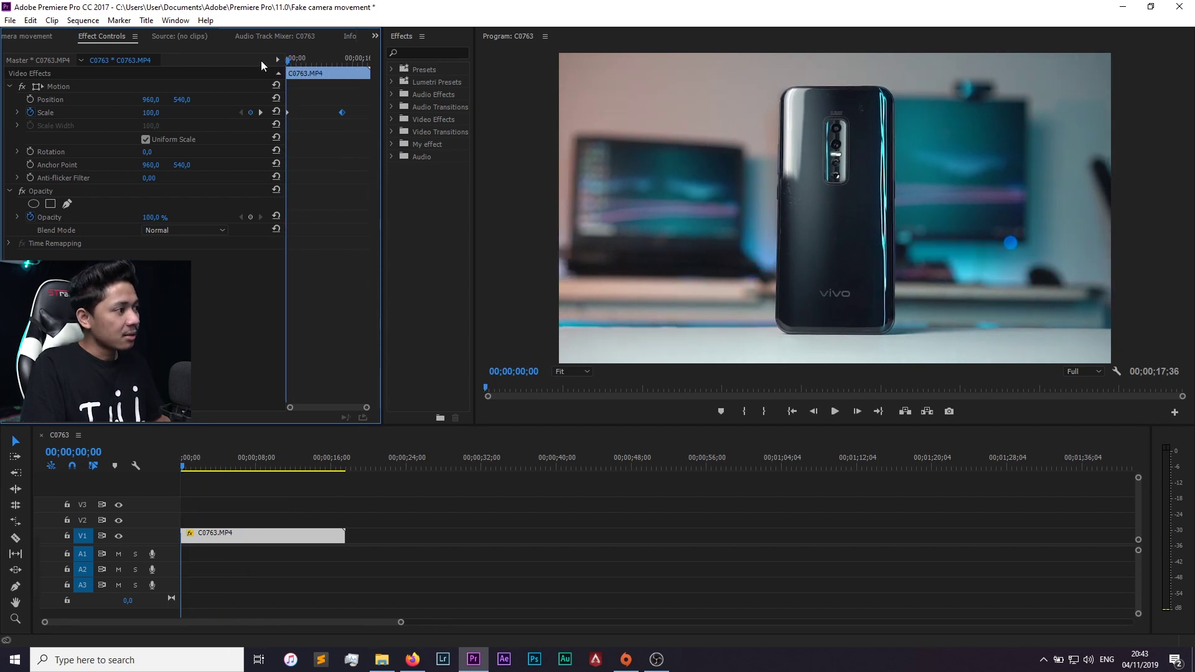
Move the second Scale keyframe to the clip's end at 00;00;16;03
drag(342, 112, 372, 111)
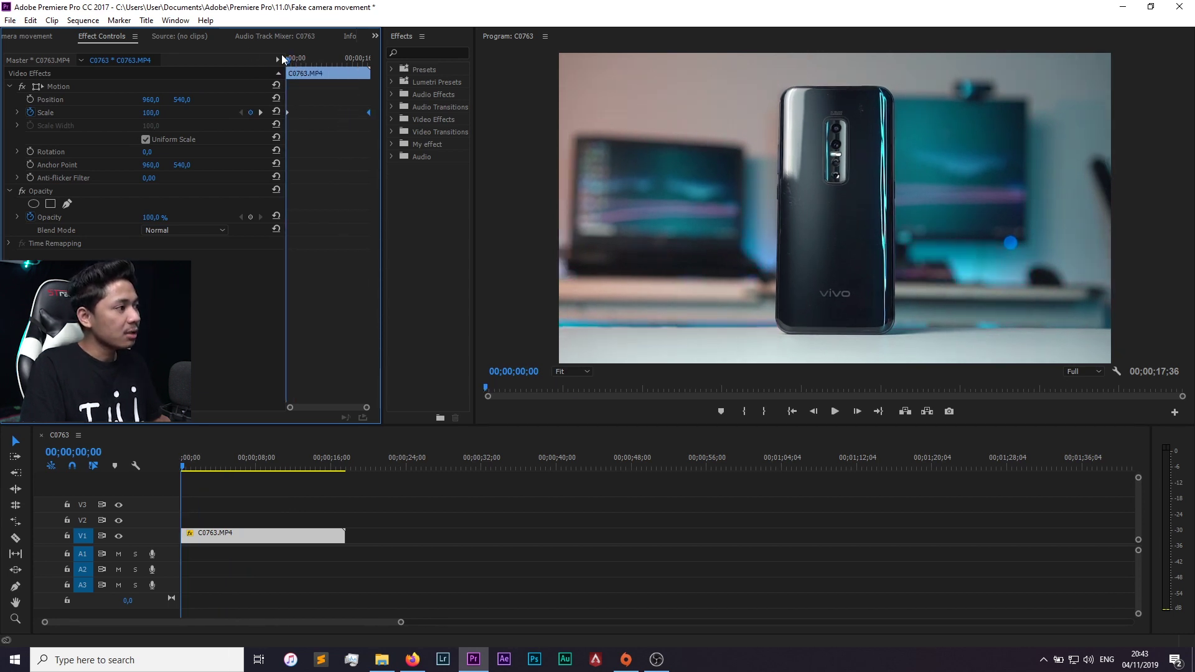
drag(287, 61, 279, 65)
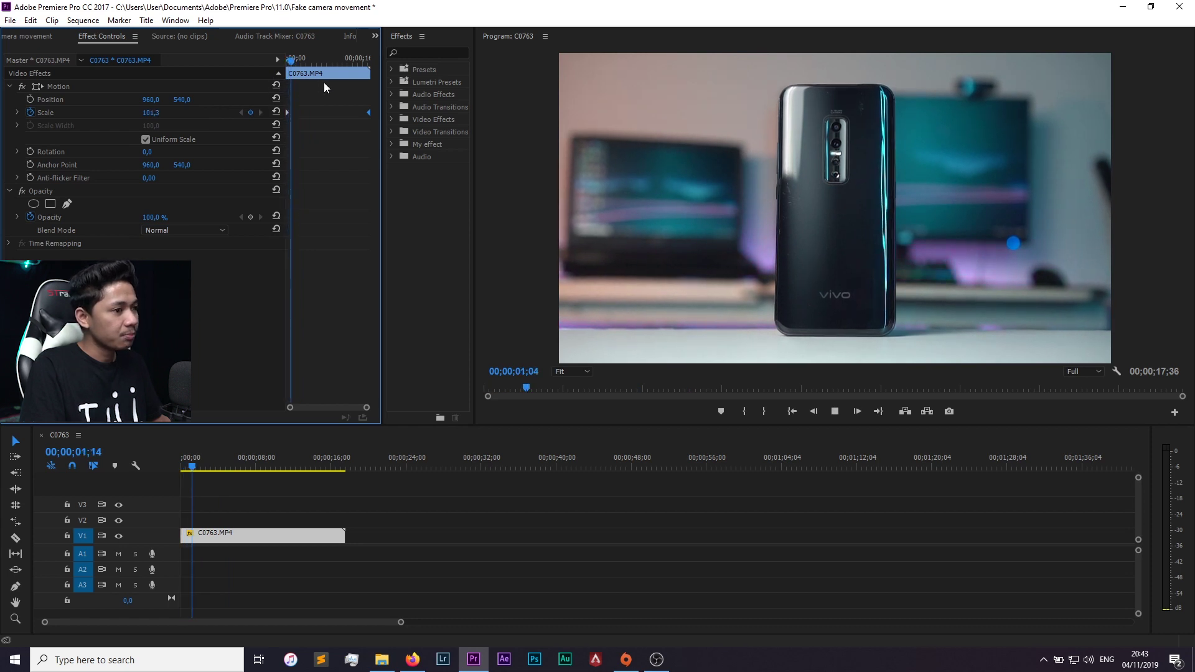
drag(304, 59, 363, 60)
drag(359, 117, 363, 113)
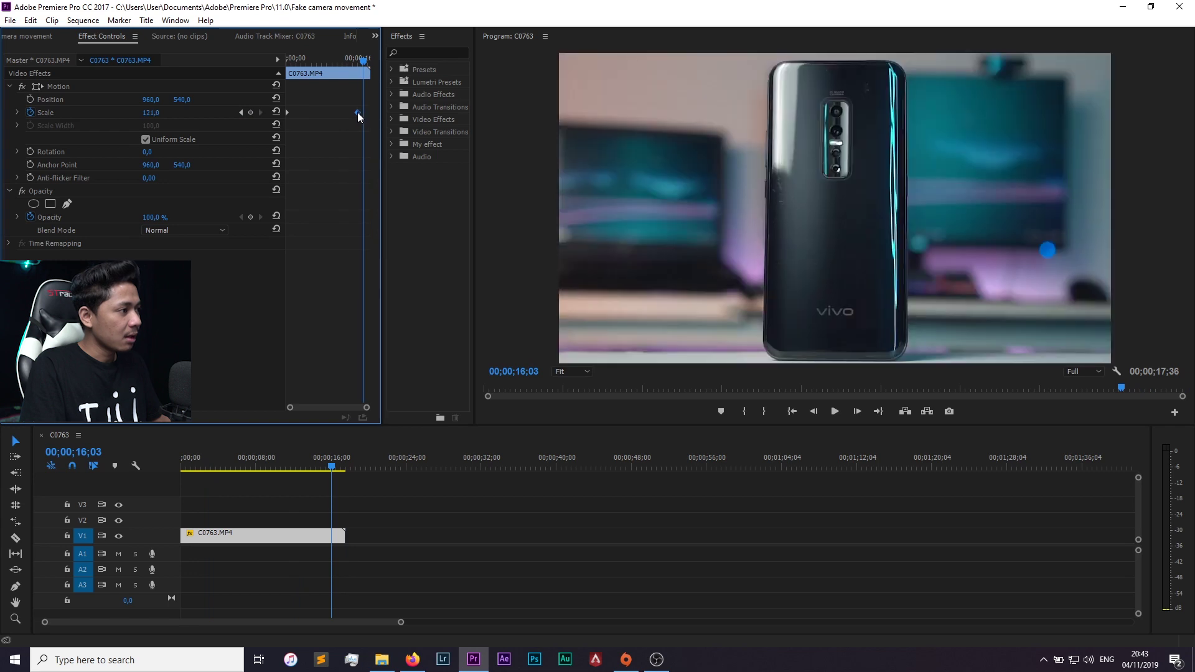
drag(151, 112, 169, 112)
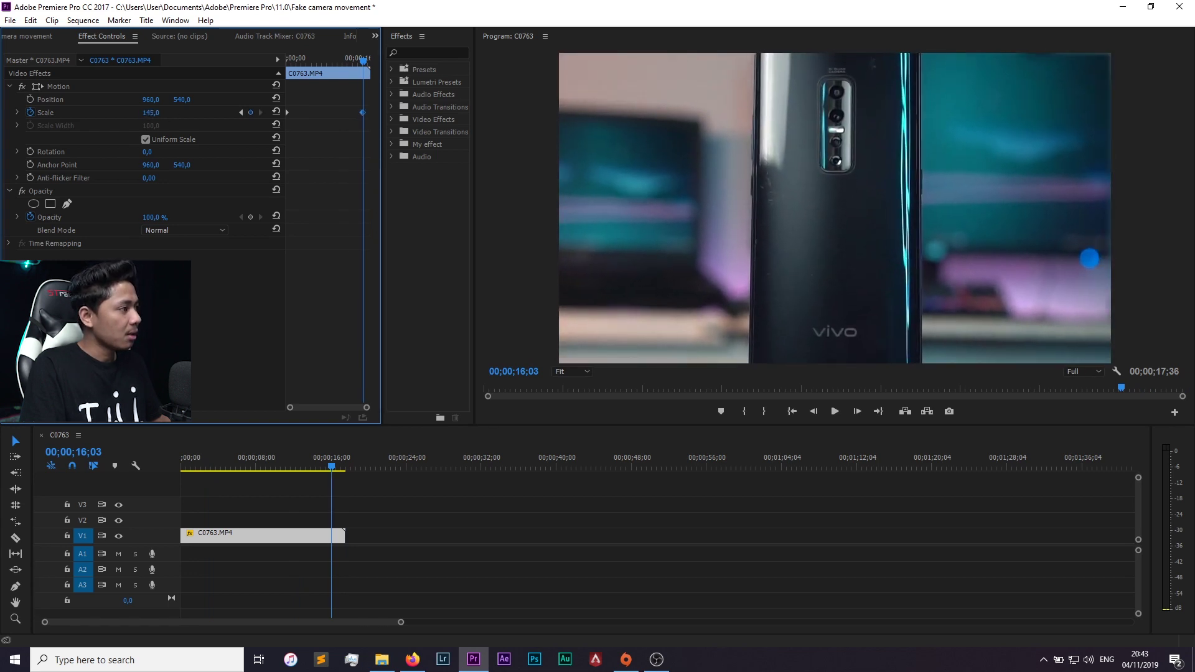
drag(151, 112, 134, 112)
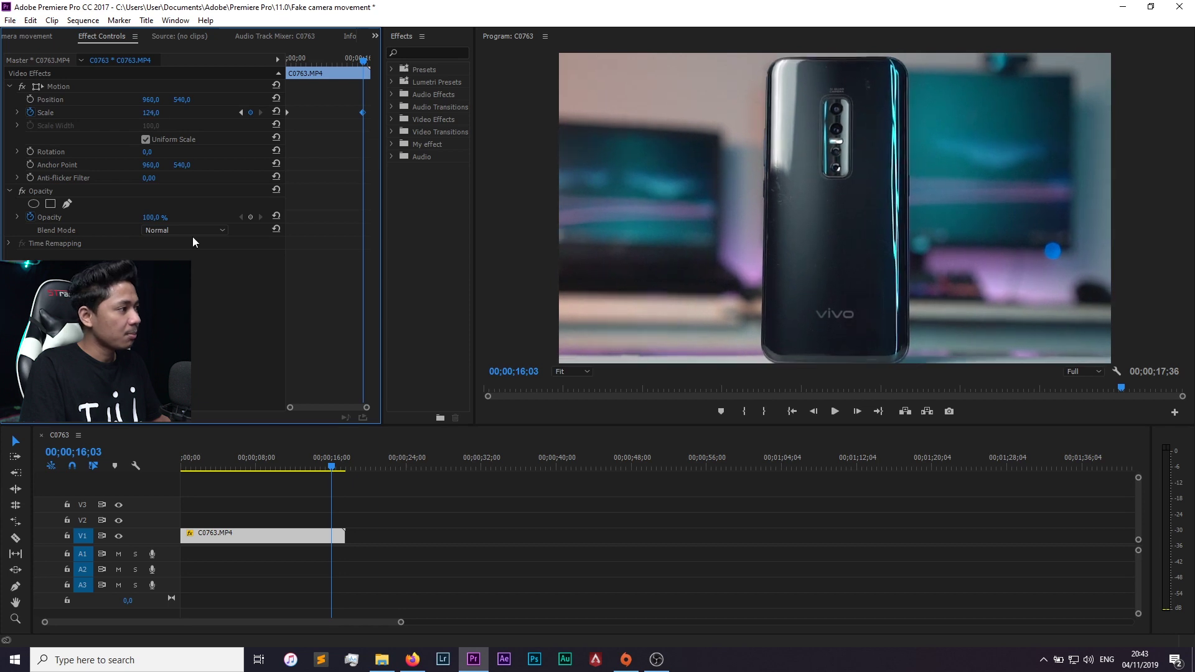
drag(362, 113, 369, 112)
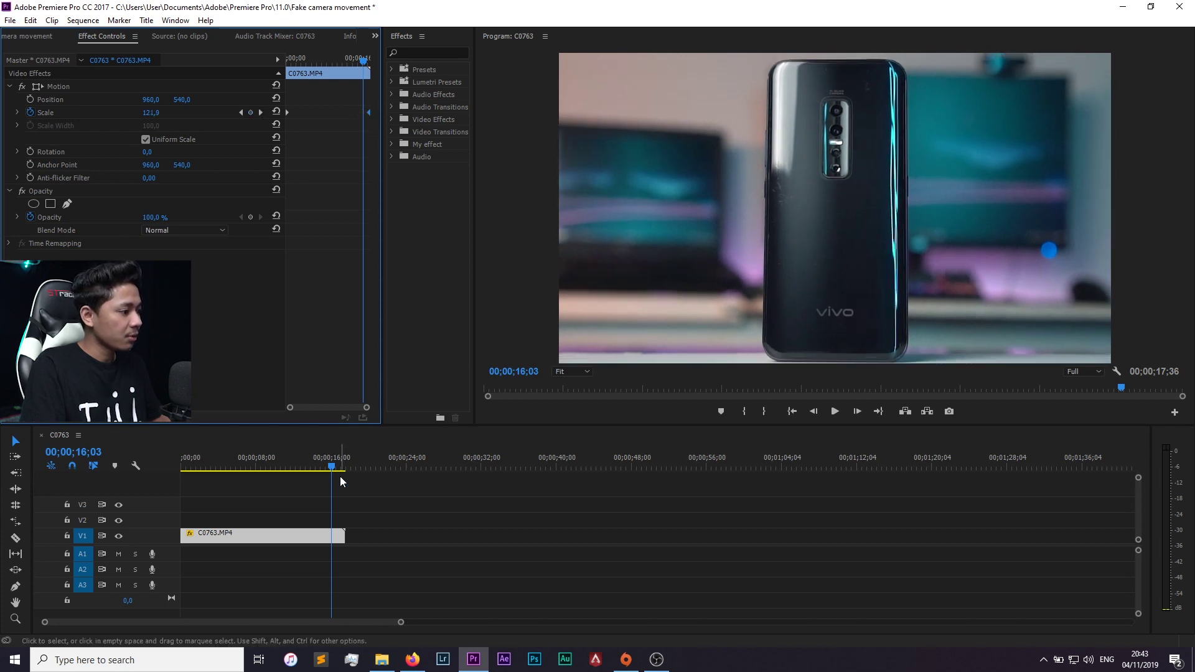
click(340, 481)
key(Home)
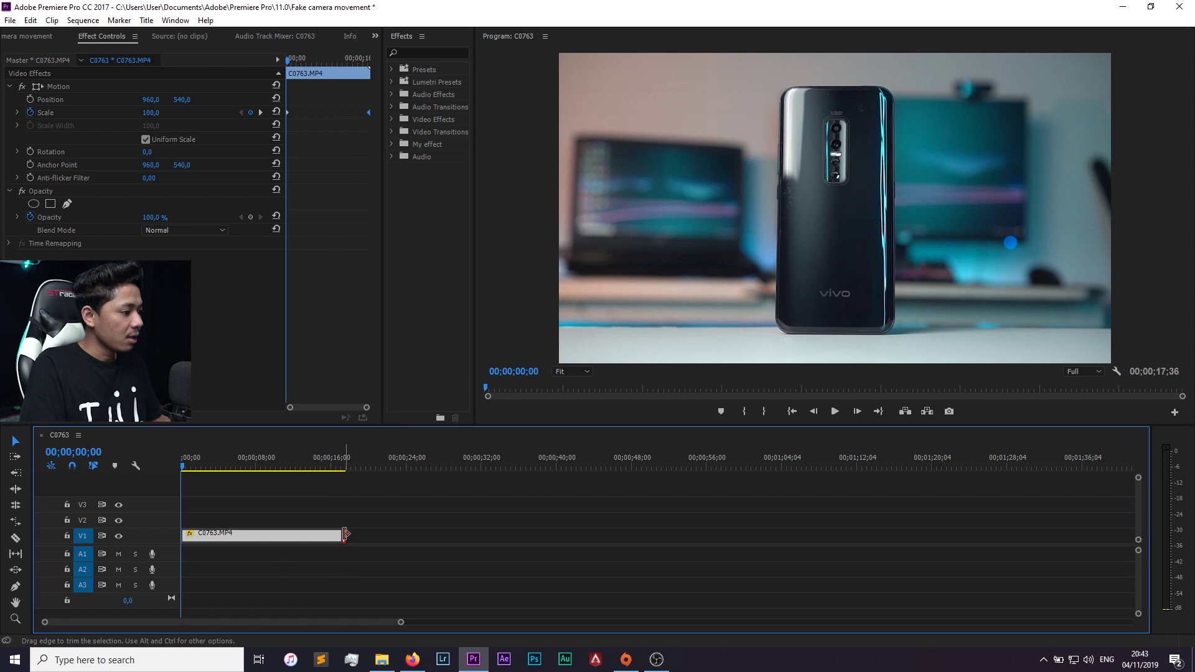
Shorten C0763 to 00;00;08;19 and move the last Scale keyframe further right
drag(339, 535, 258, 535)
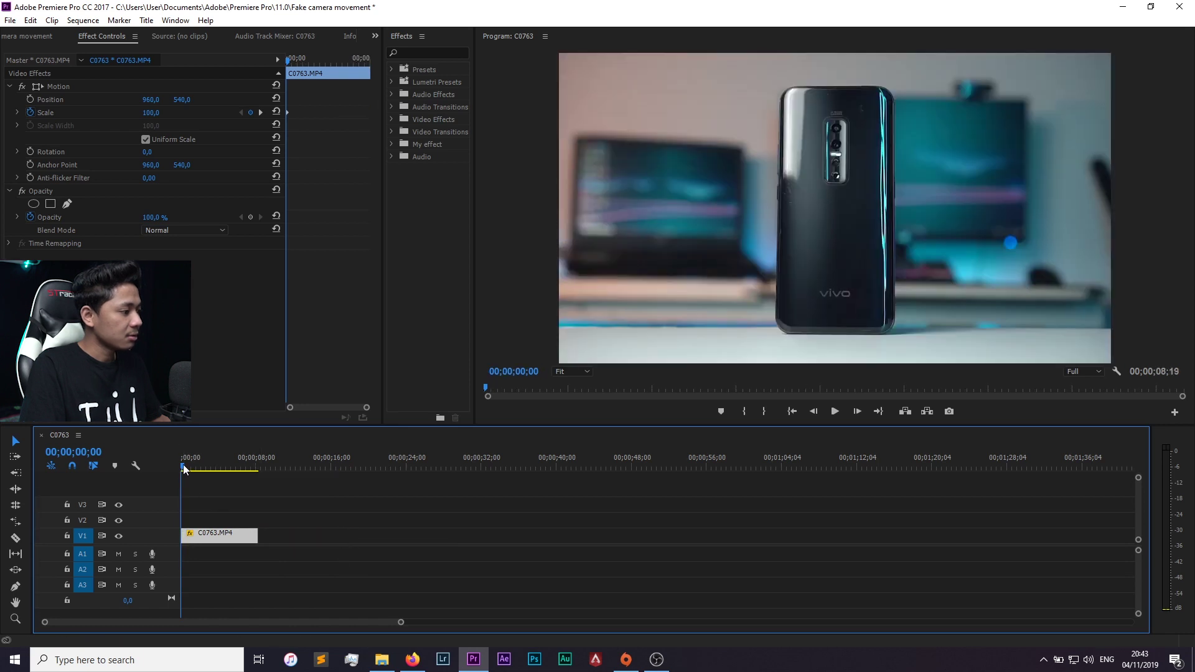
drag(183, 465, 163, 476)
click(285, 60)
drag(287, 59, 317, 60)
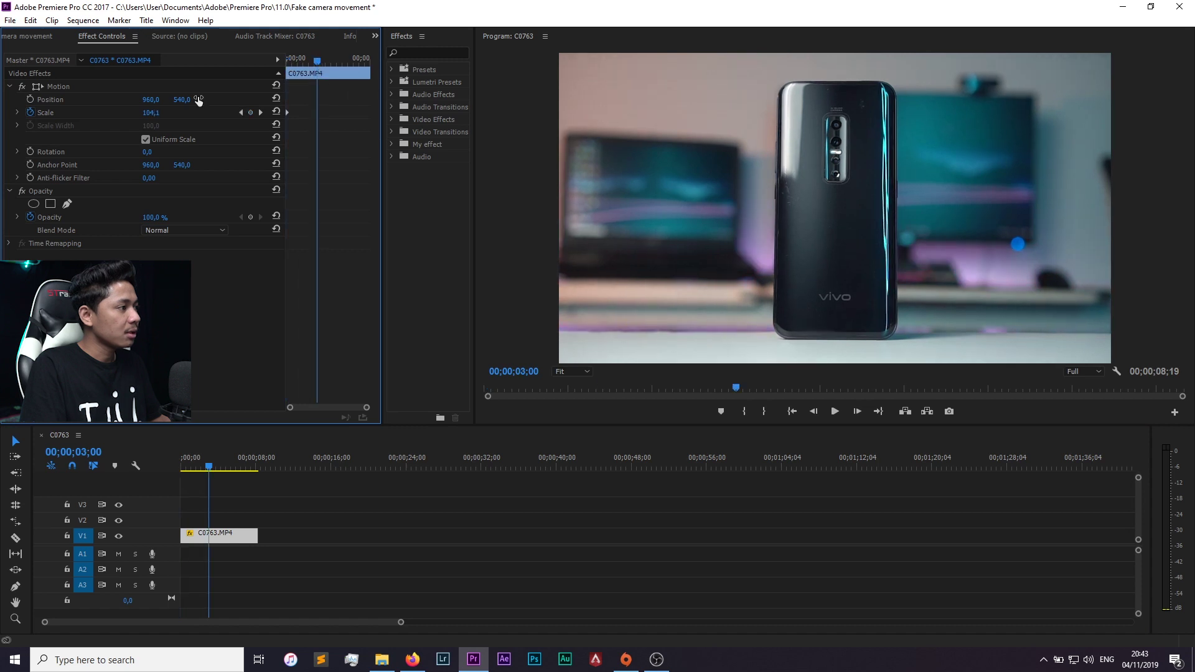
drag(147, 112, 159, 112)
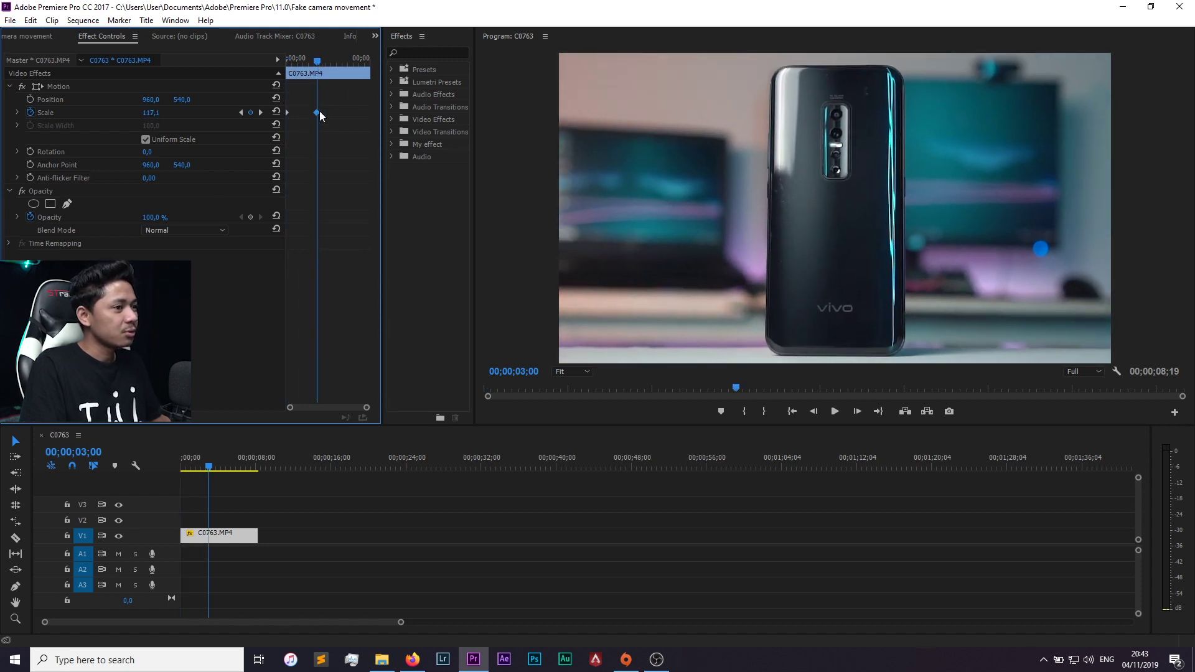
drag(316, 112, 386, 111)
Play back and scrub through the sequence to check the Scale zoom
drag(311, 65, 235, 76)
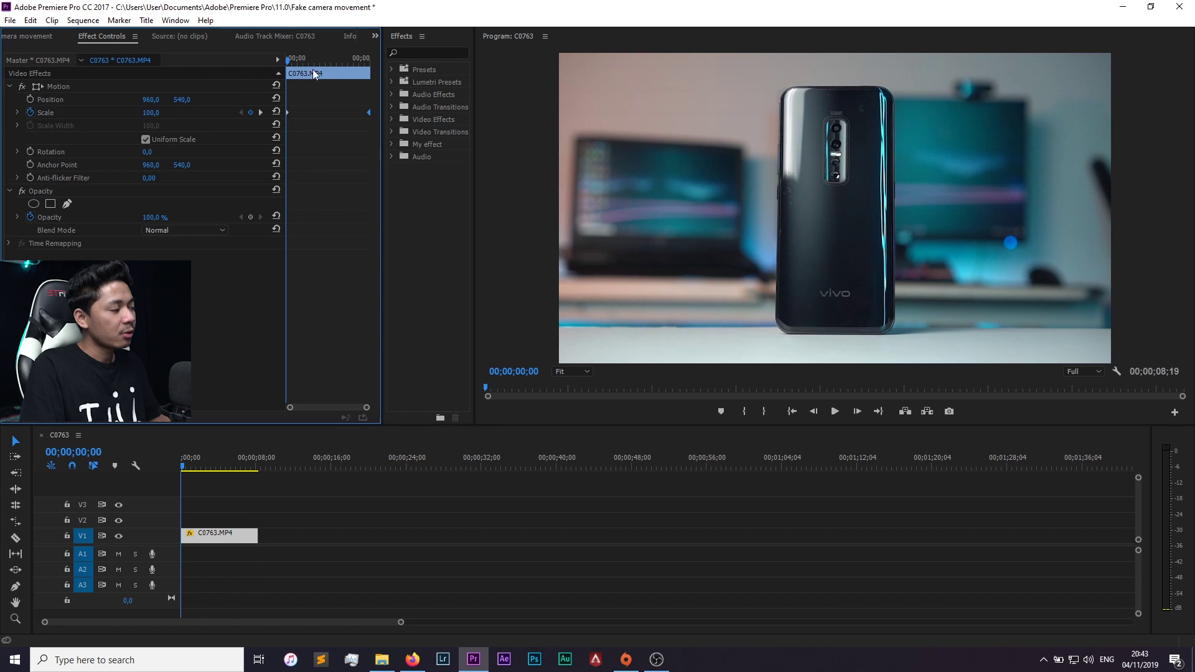
key(space)
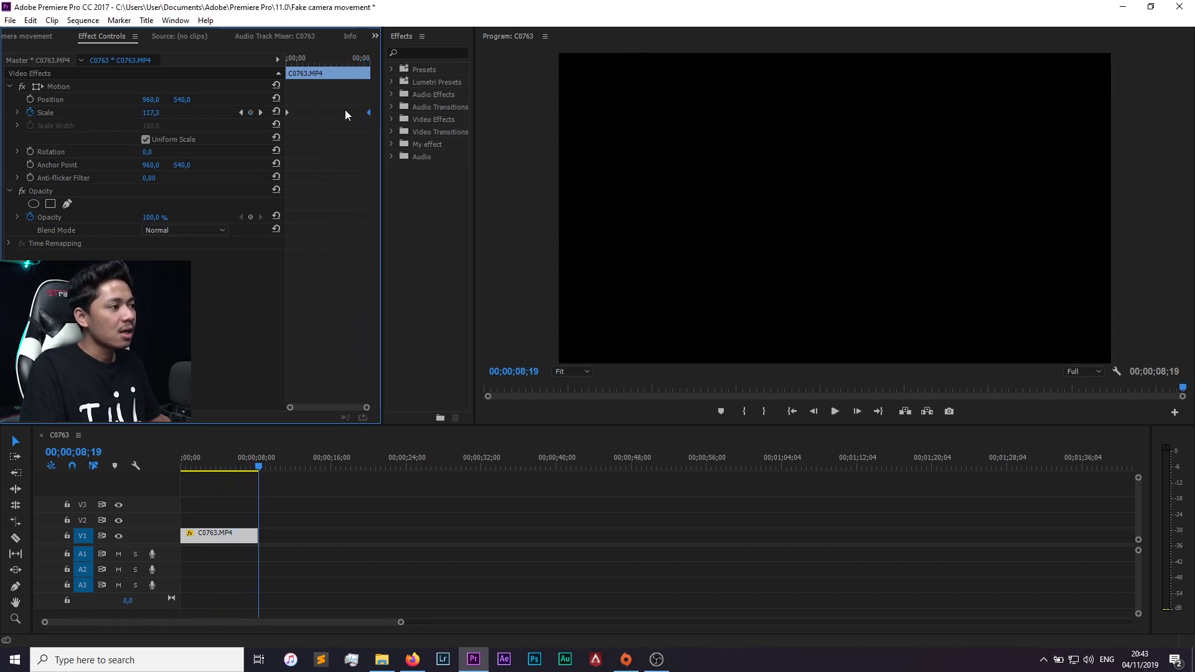
drag(312, 68, 282, 65)
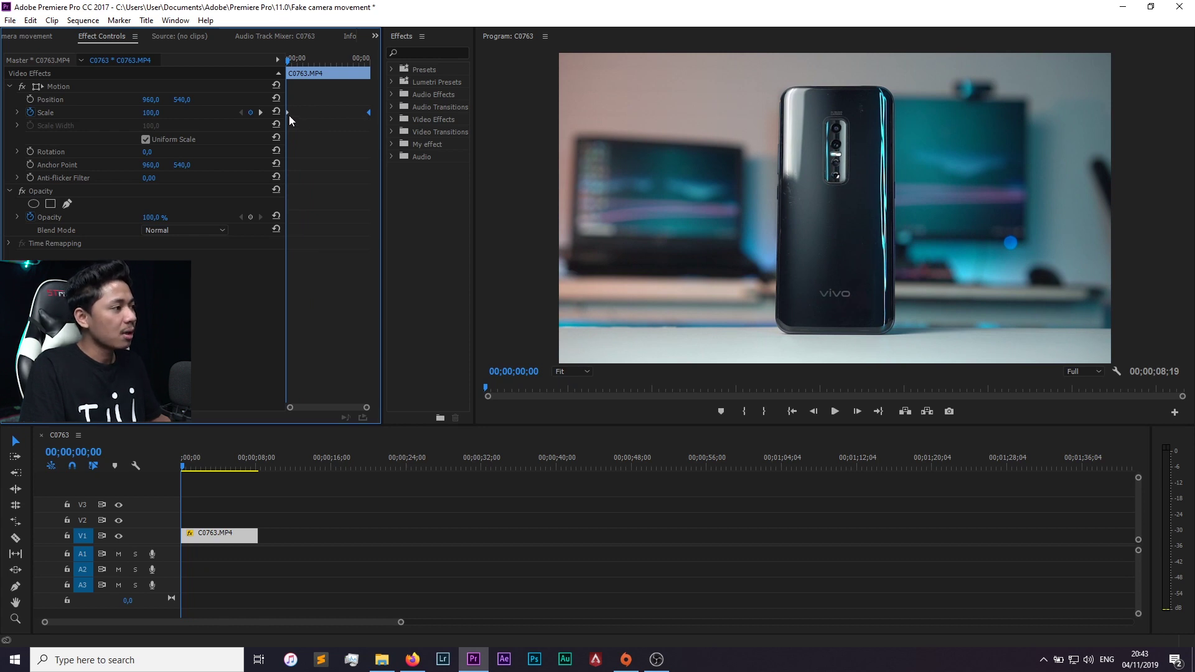
drag(287, 61, 283, 69)
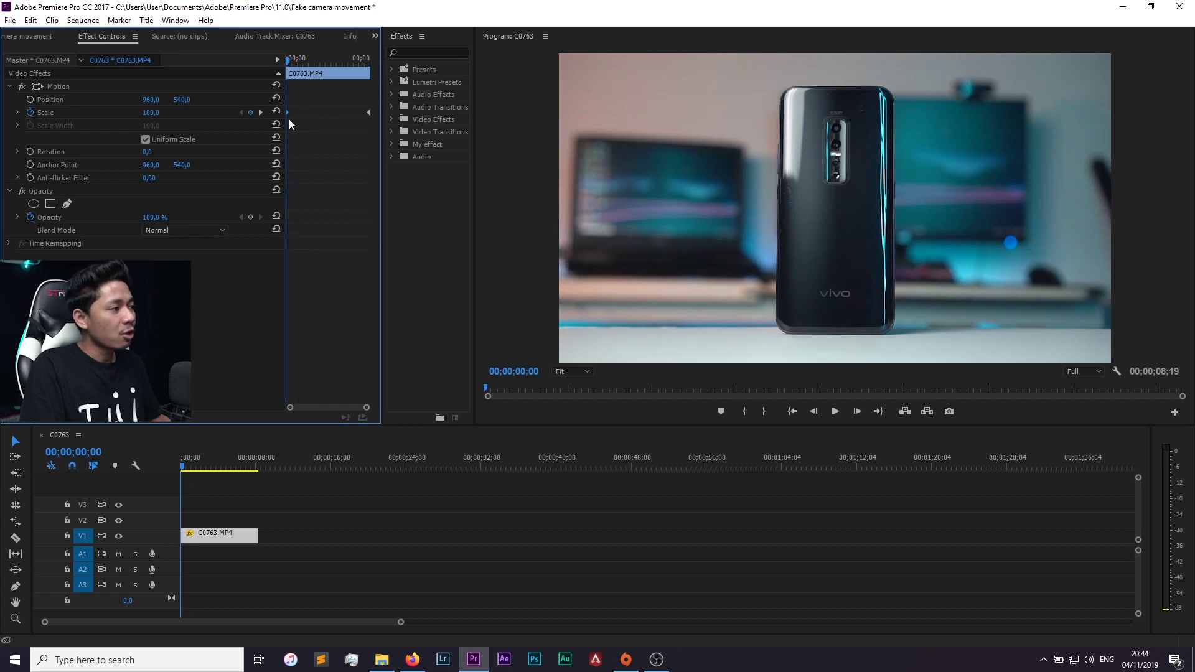
drag(297, 66, 299, 66)
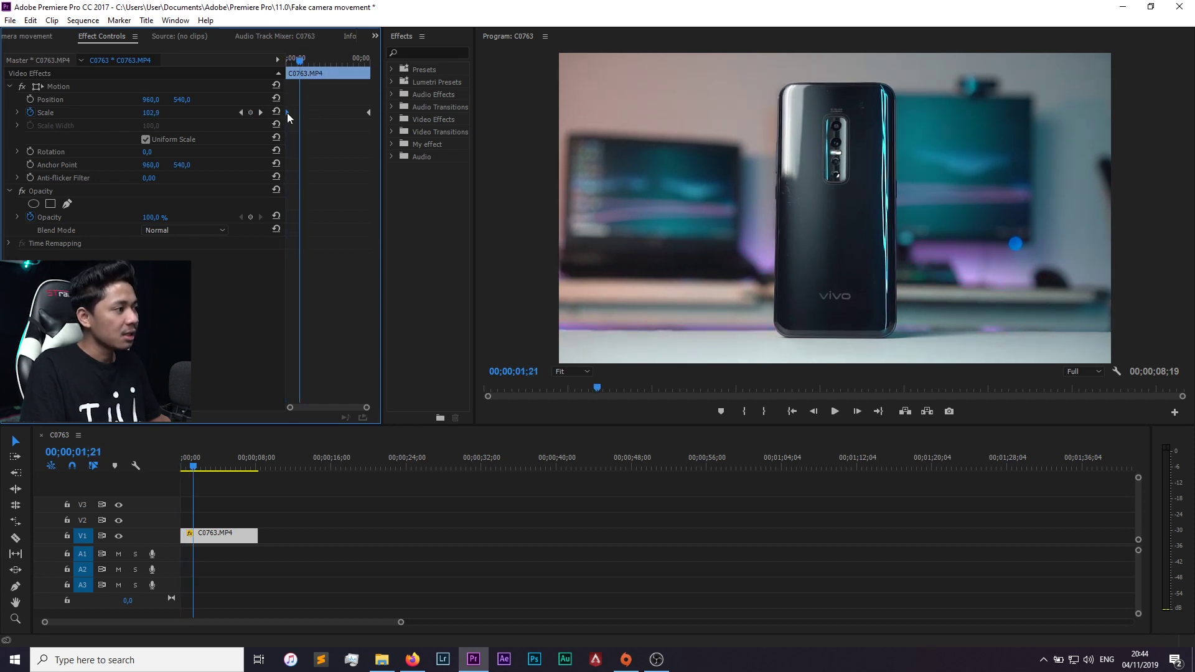
Set the first Scale keyframe to Auto Bezier and the last to Ease In
right_click(286, 113)
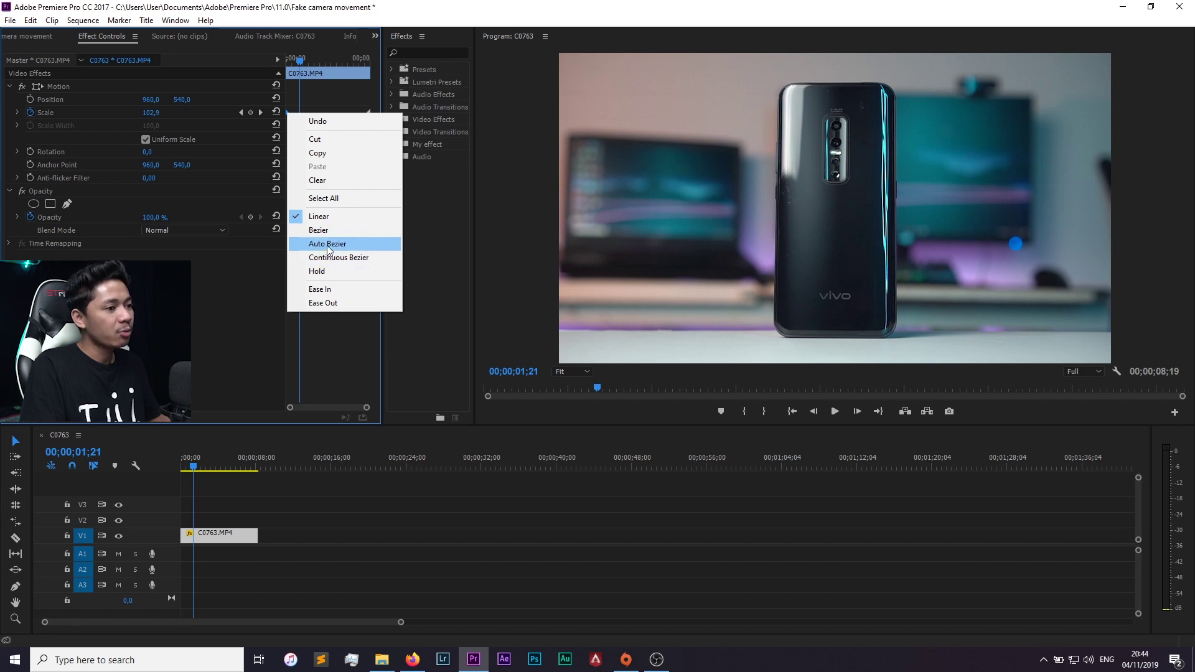
click(328, 244)
drag(307, 64, 279, 65)
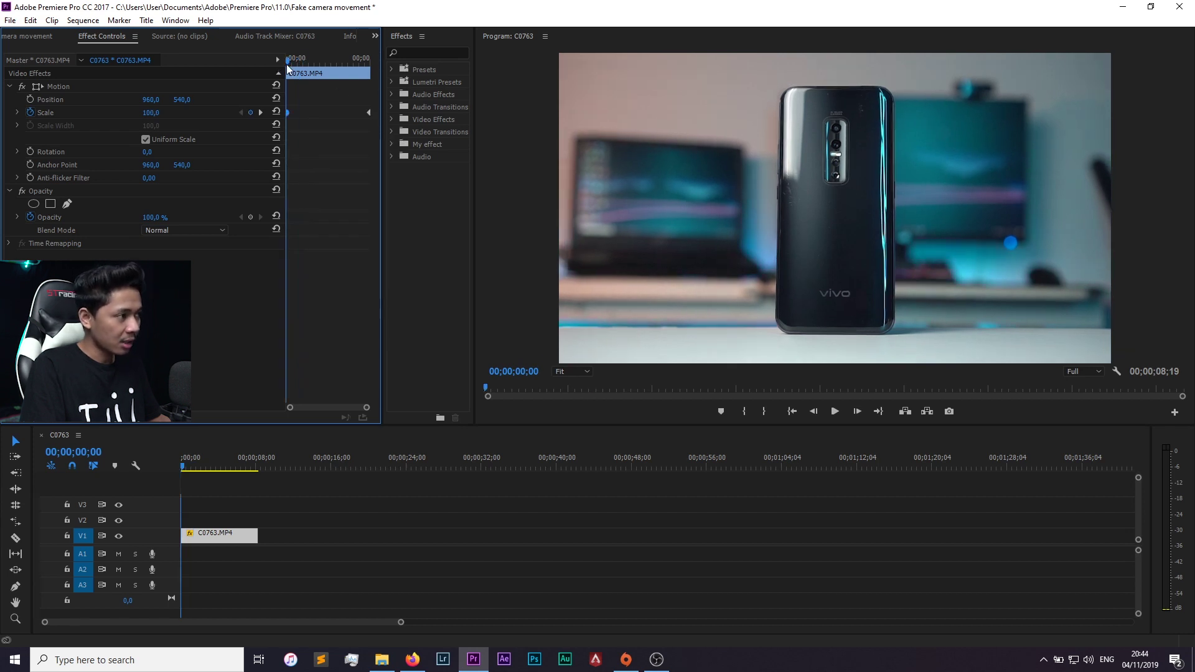
key(space)
key(space)
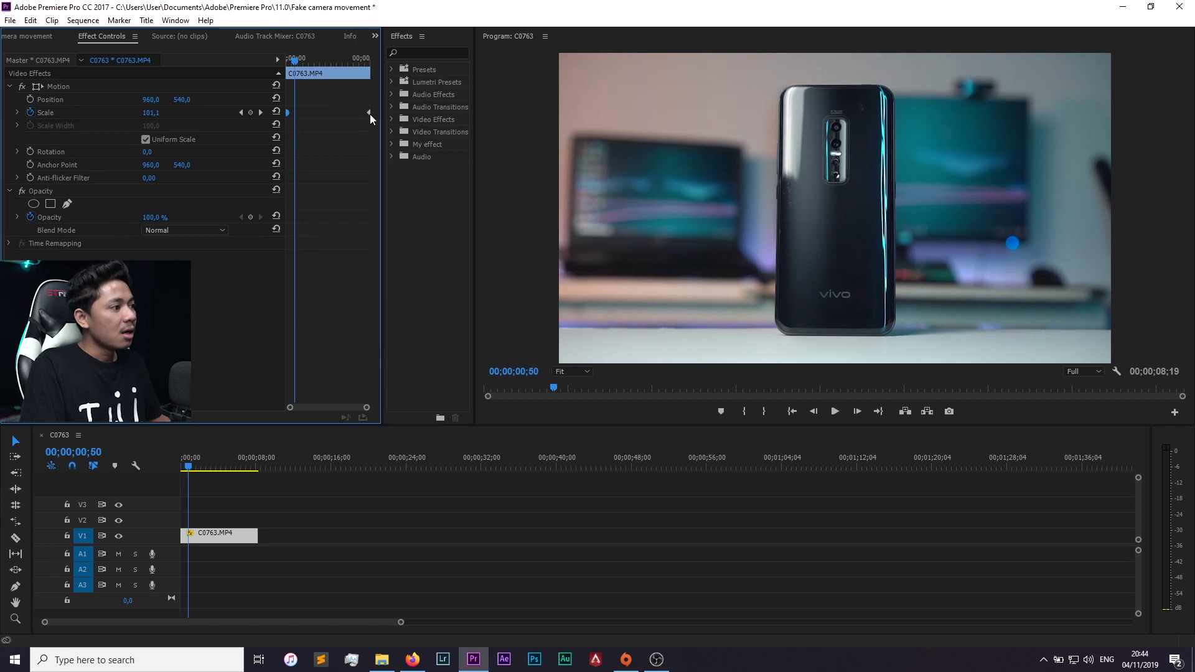
right_click(369, 113)
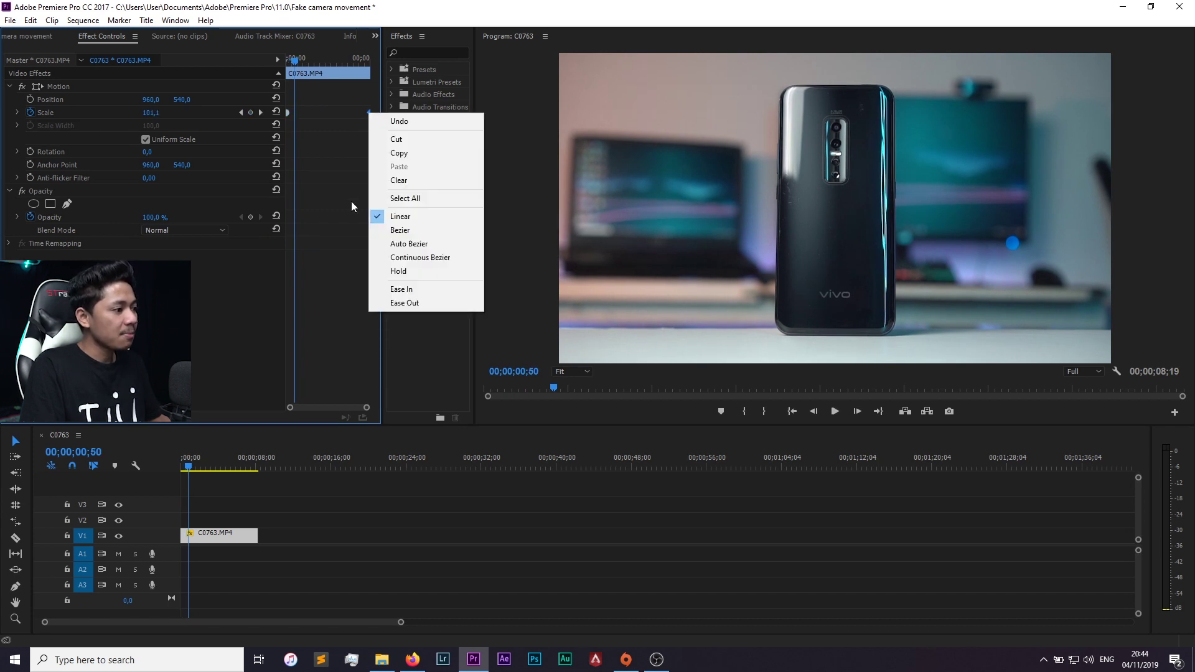
click(409, 289)
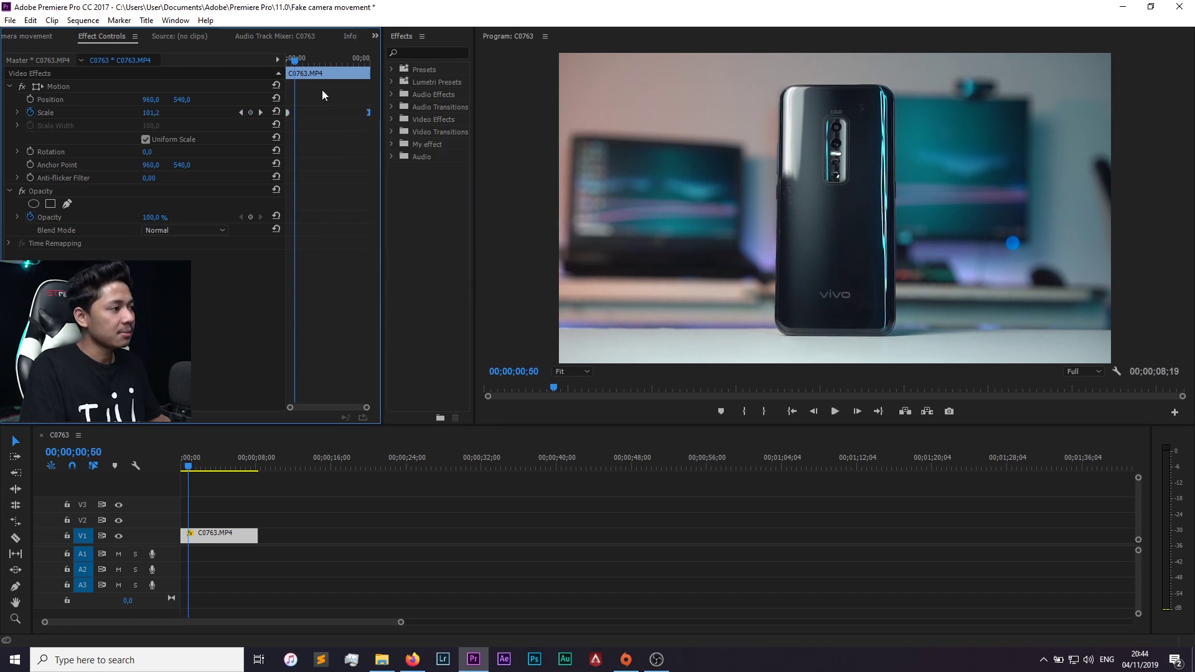
Raise the end Scale to about 157 and keep its keyframe at the clip's end
drag(294, 58, 325, 58)
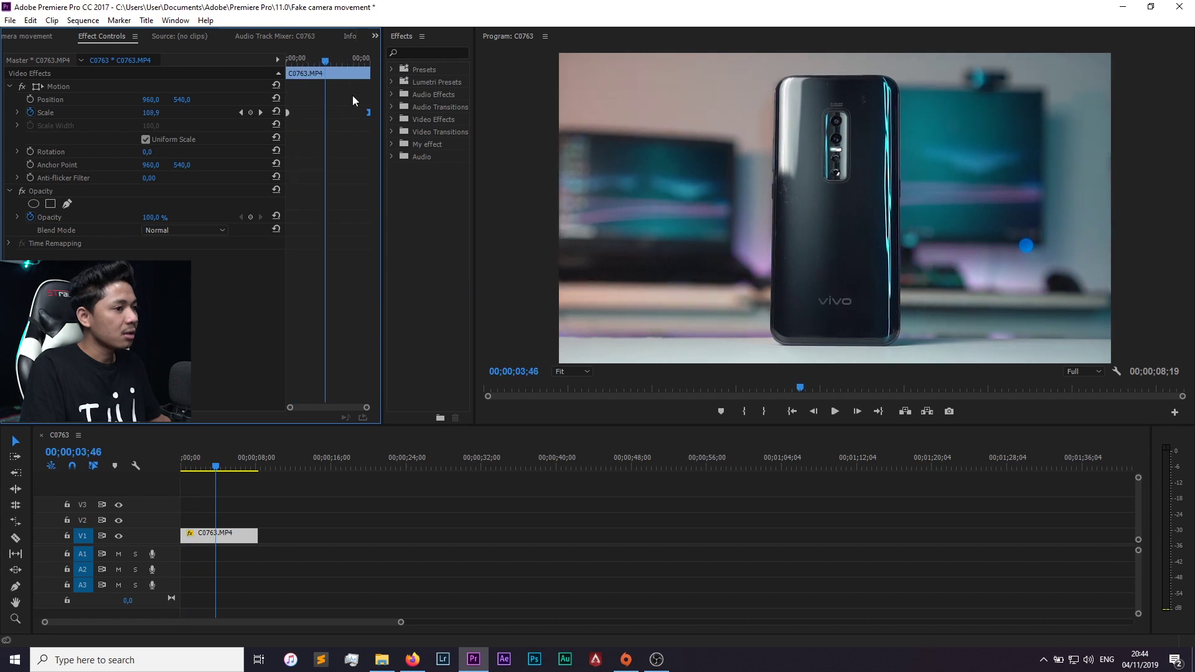
drag(369, 113, 324, 113)
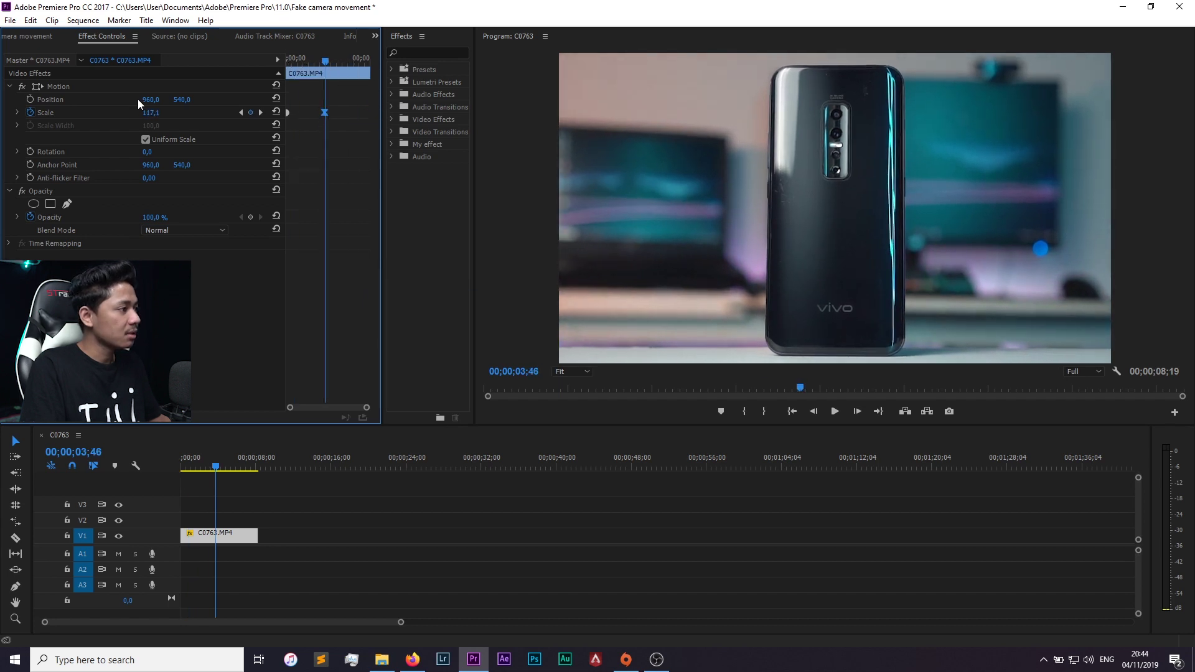
mouse_move(150, 113)
mouse_down()
mouse_move(301, 120)
mouse_move(376, 110)
mouse_up()
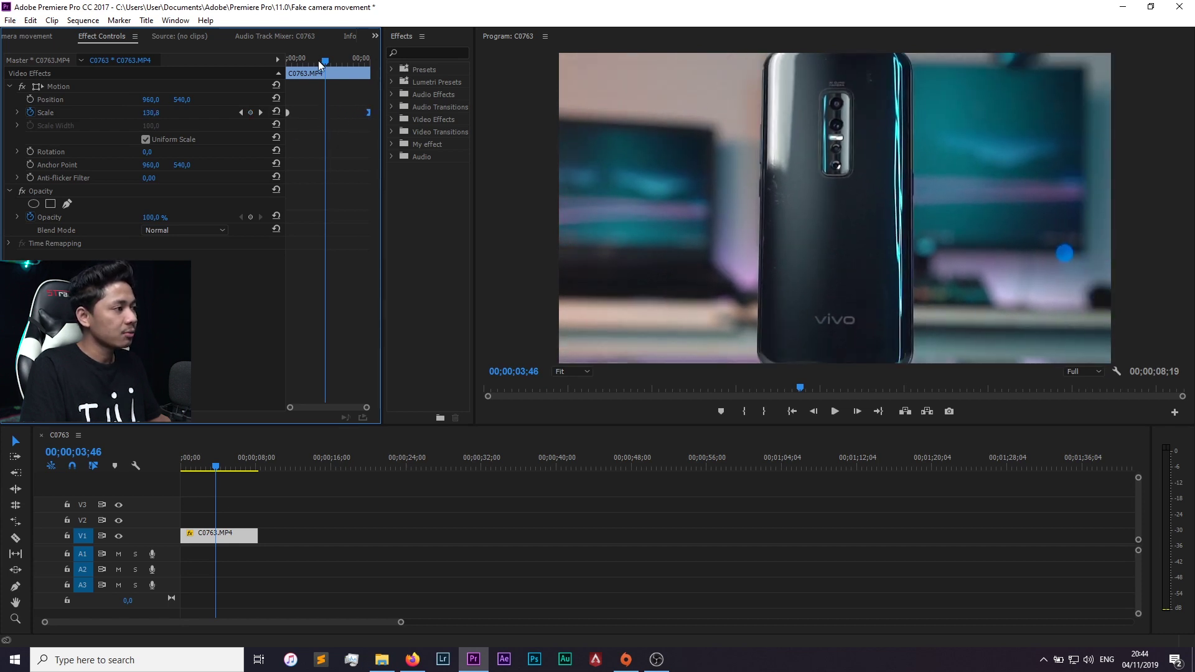
drag(323, 59, 239, 68)
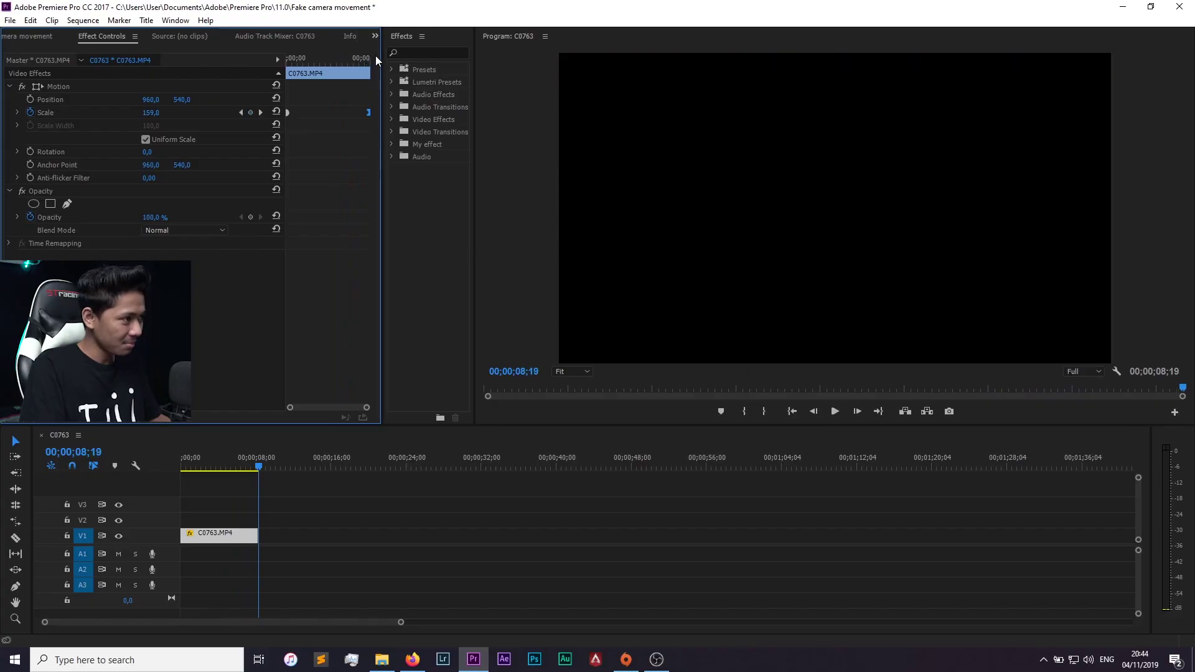
click(303, 62)
Add C0022.MP4 to the sequence after C0763.MP4
click(44, 36)
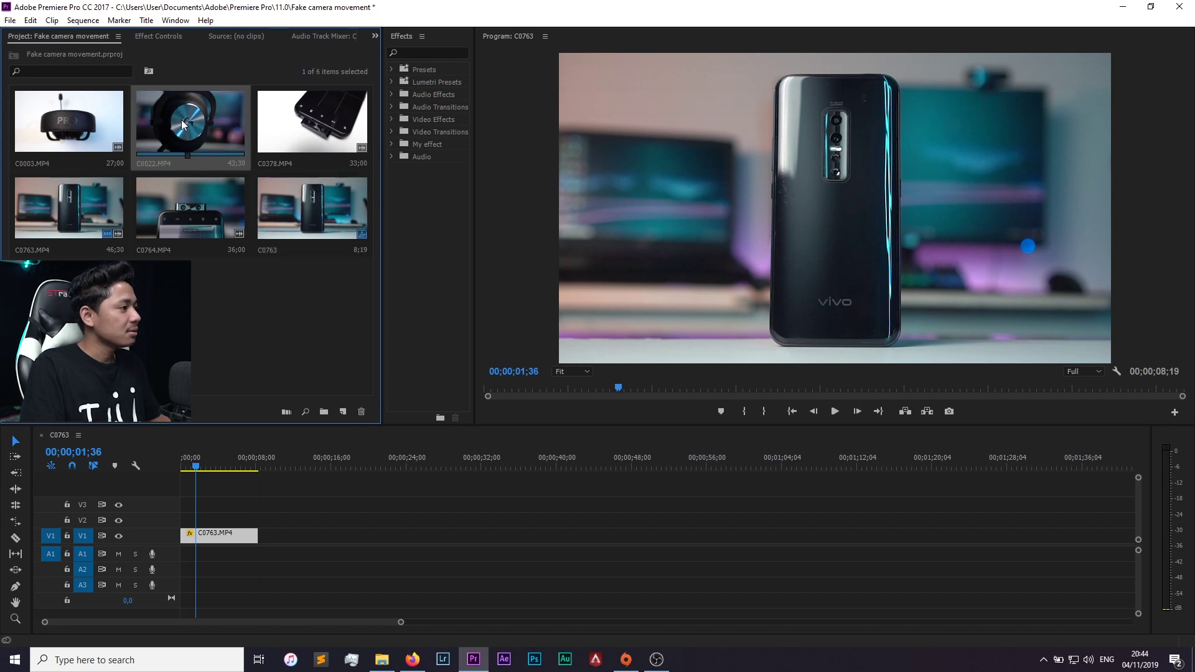
drag(195, 123, 261, 536)
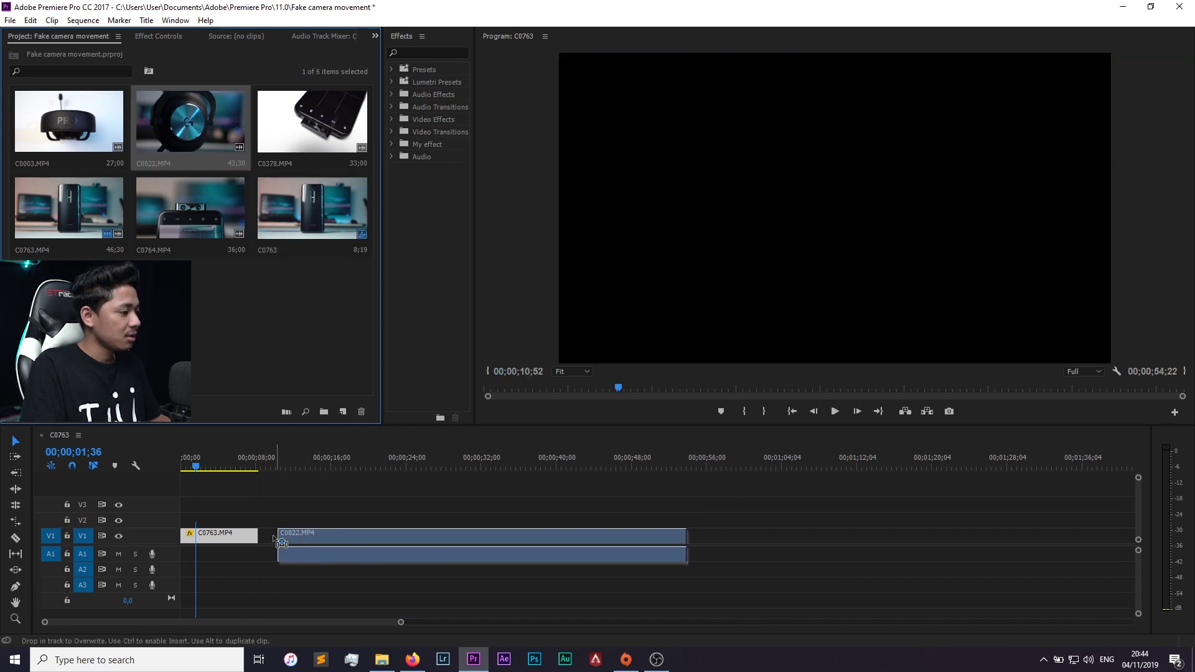
click(375, 36)
click(392, 105)
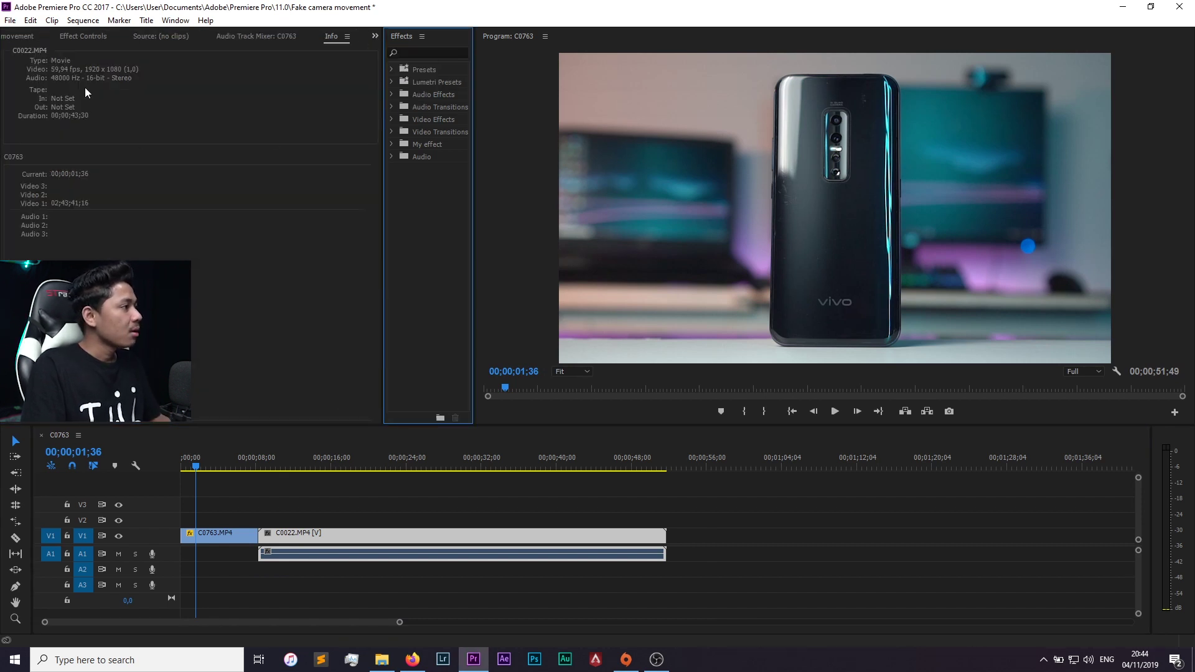
click(32, 39)
Trim C0022's head to 00;00;26;47, shorten its tail, and close the gap after C0763
drag(296, 465, 432, 472)
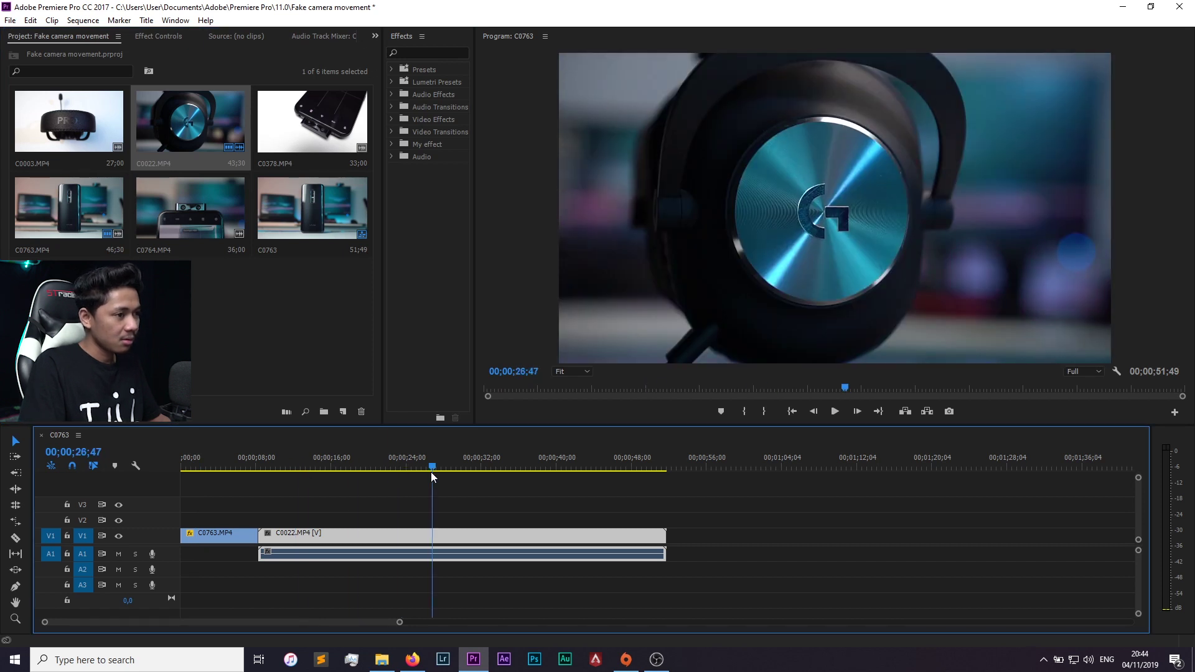
drag(260, 539, 432, 539)
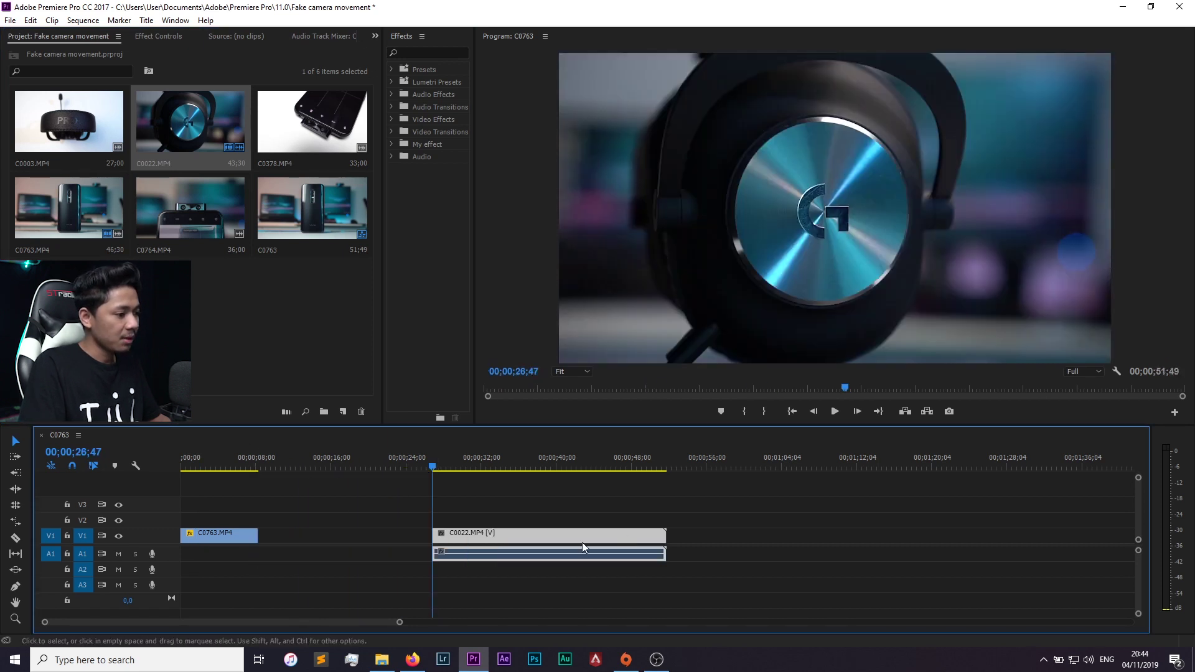
drag(666, 539, 470, 539)
right_click(380, 539)
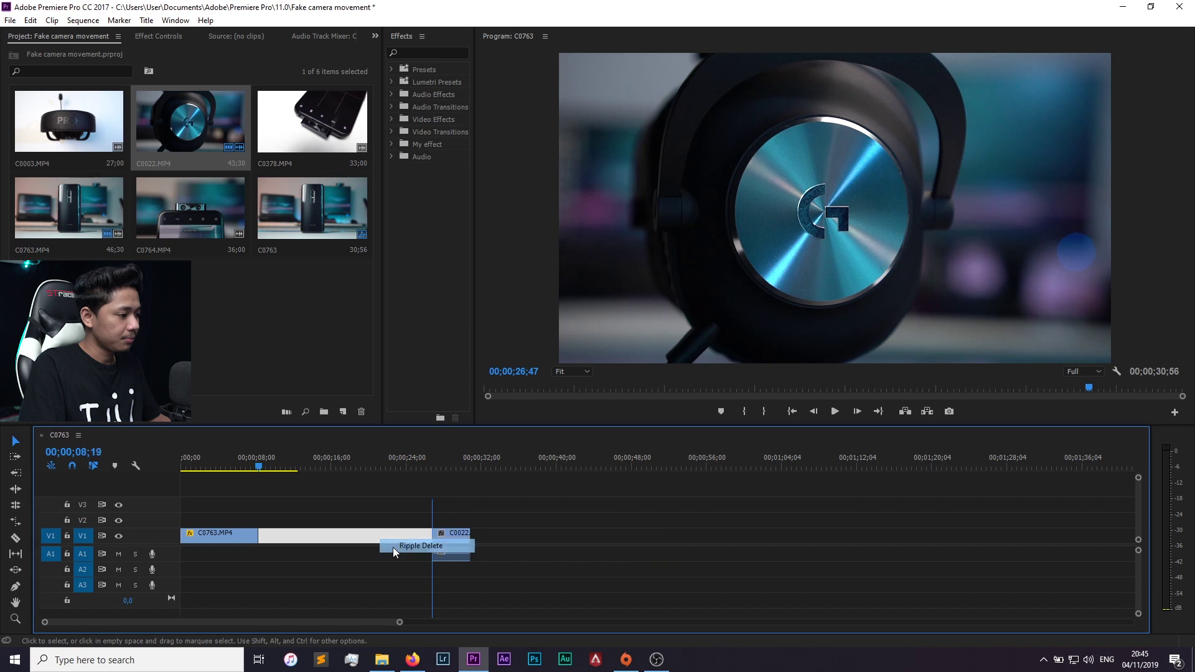
click(393, 547)
Unlink C0022's audio and delete it
right_click(279, 548)
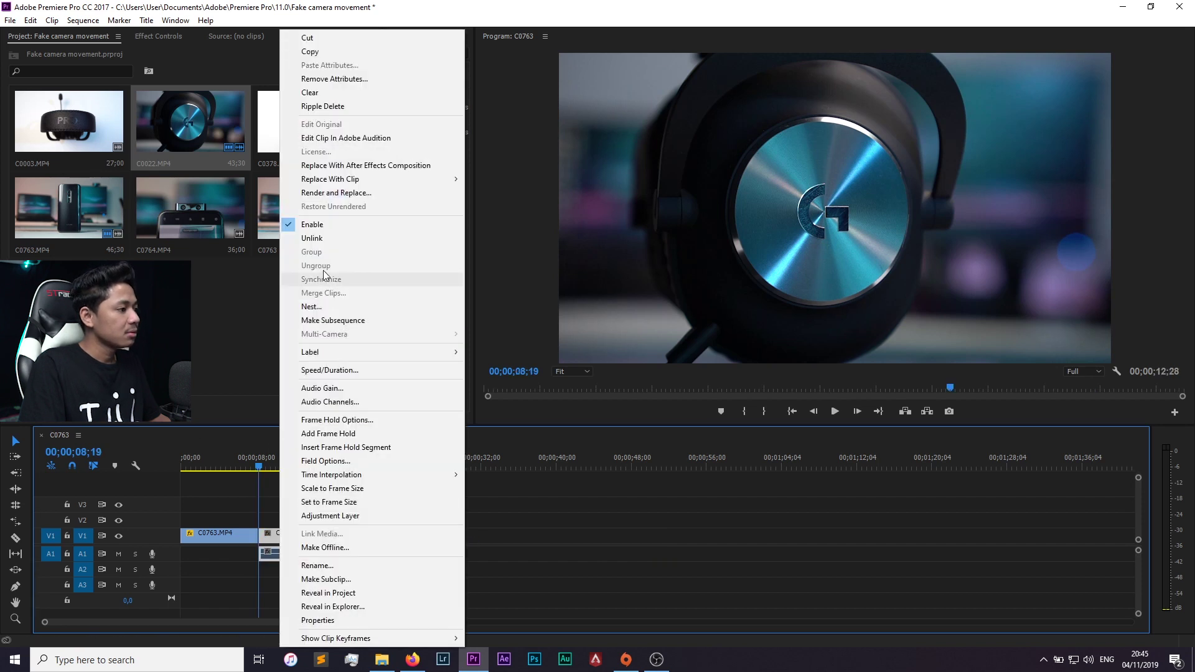
click(314, 238)
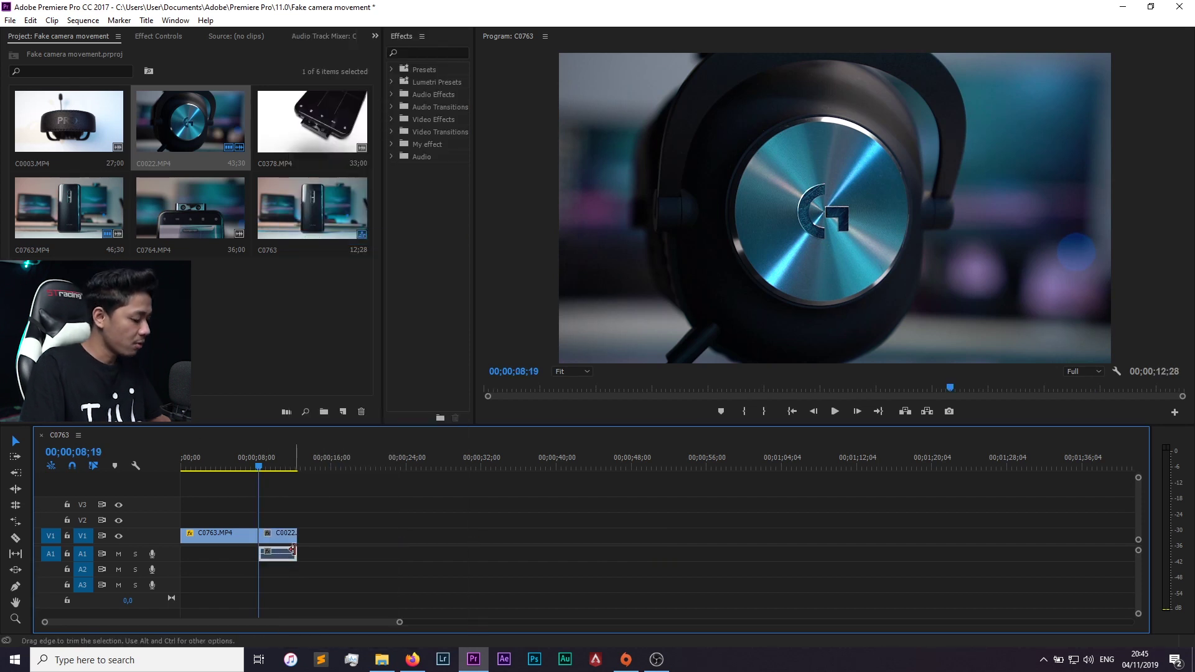
key(Delete)
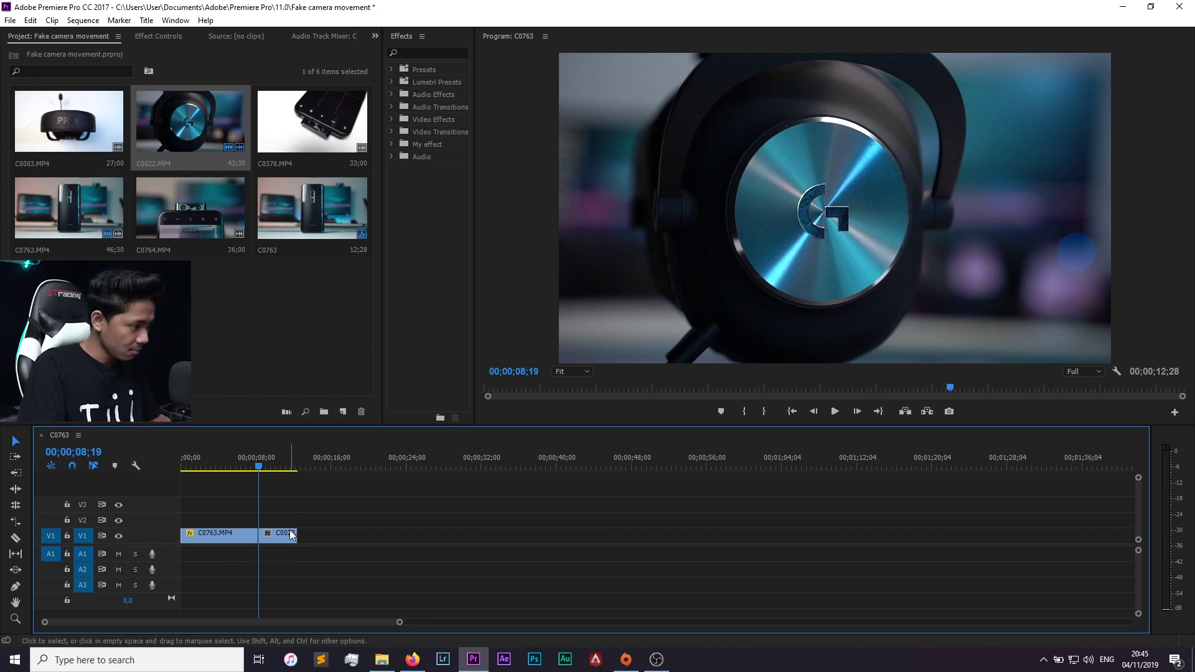
click(167, 36)
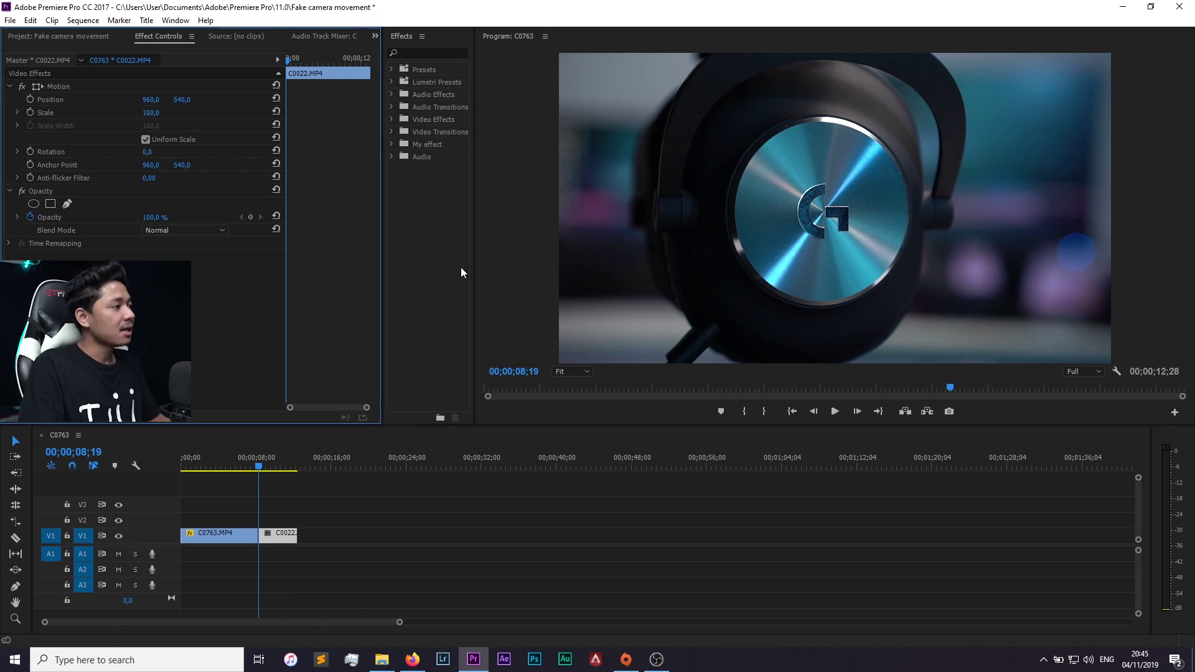
Set C0022 to Scale 178, Position 1697, 540, and record a first Position keyframe
drag(149, 116, 145, 116)
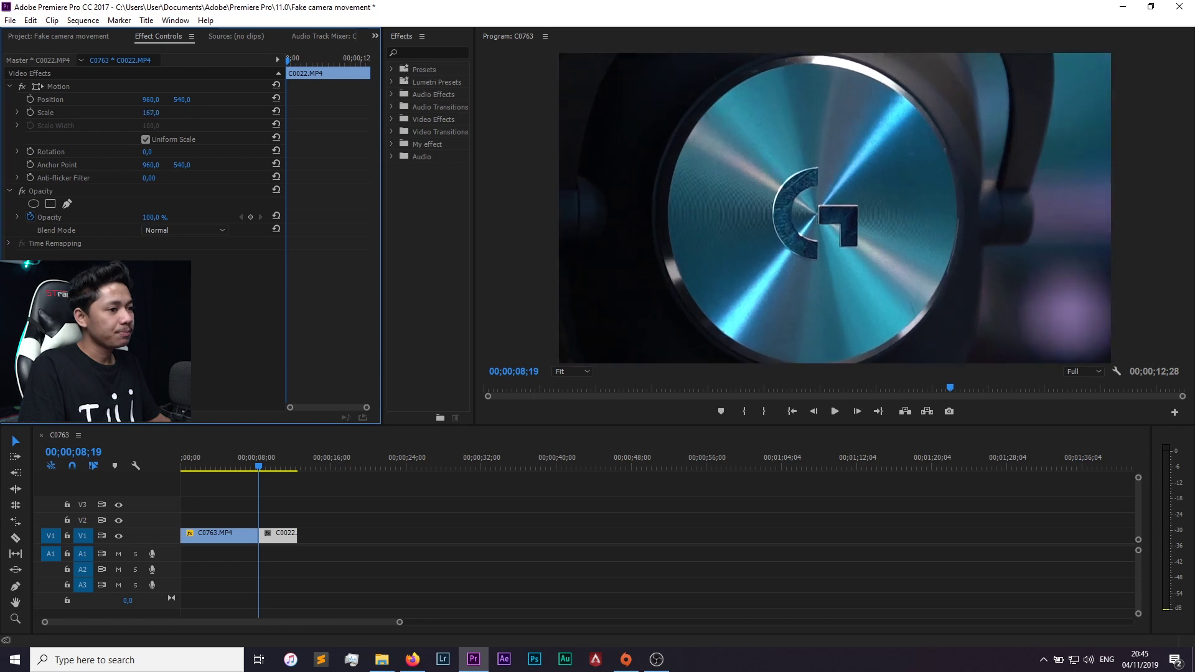
key(ctrl+z)
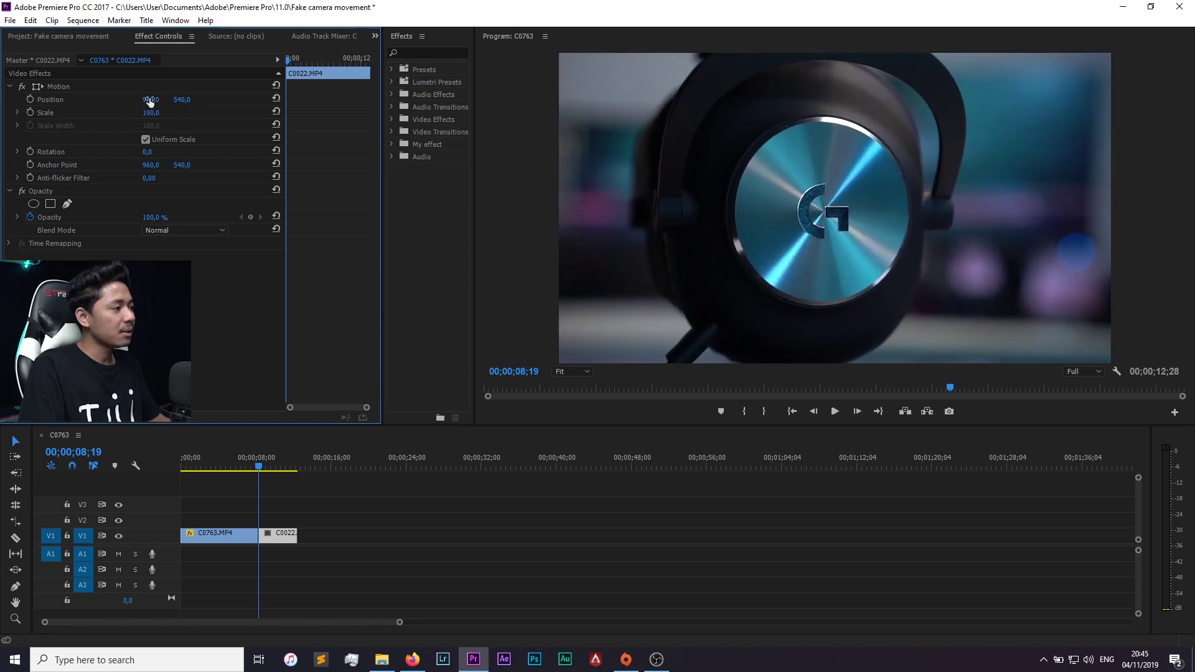
mouse_move(151, 100)
mouse_down()
mouse_move(171, 99)
mouse_move(160, 102)
mouse_up()
click(277, 100)
drag(148, 114, 152, 101)
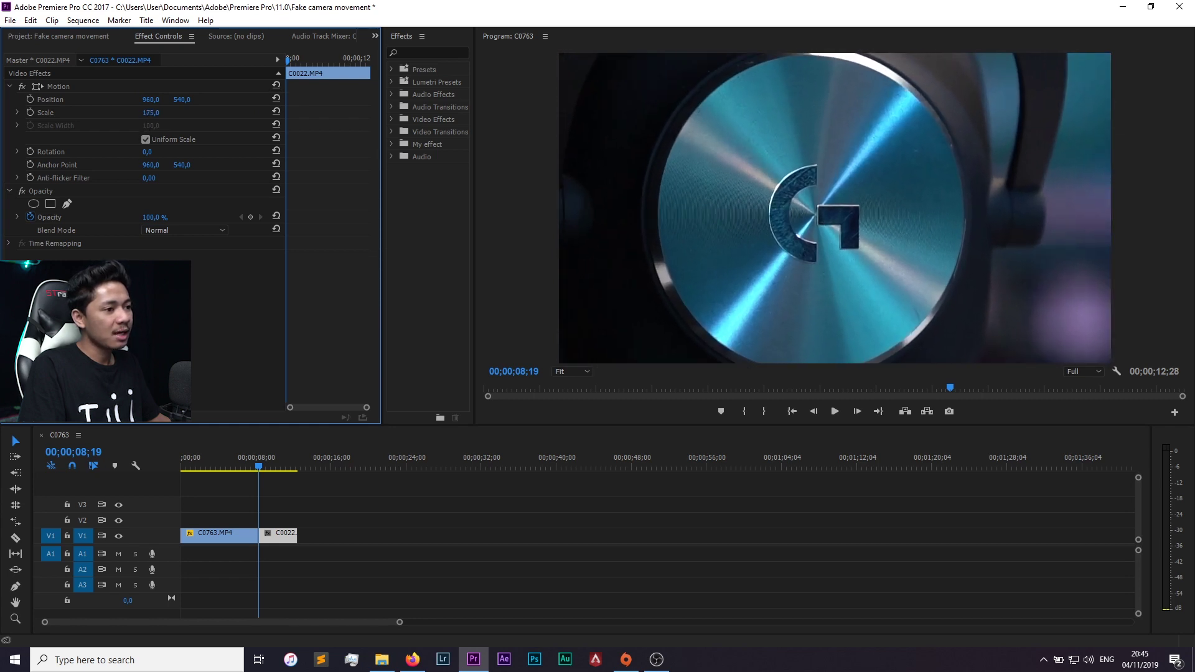
mouse_move(152, 100)
mouse_down()
mouse_move(193, 99)
mouse_move(143, 99)
mouse_up()
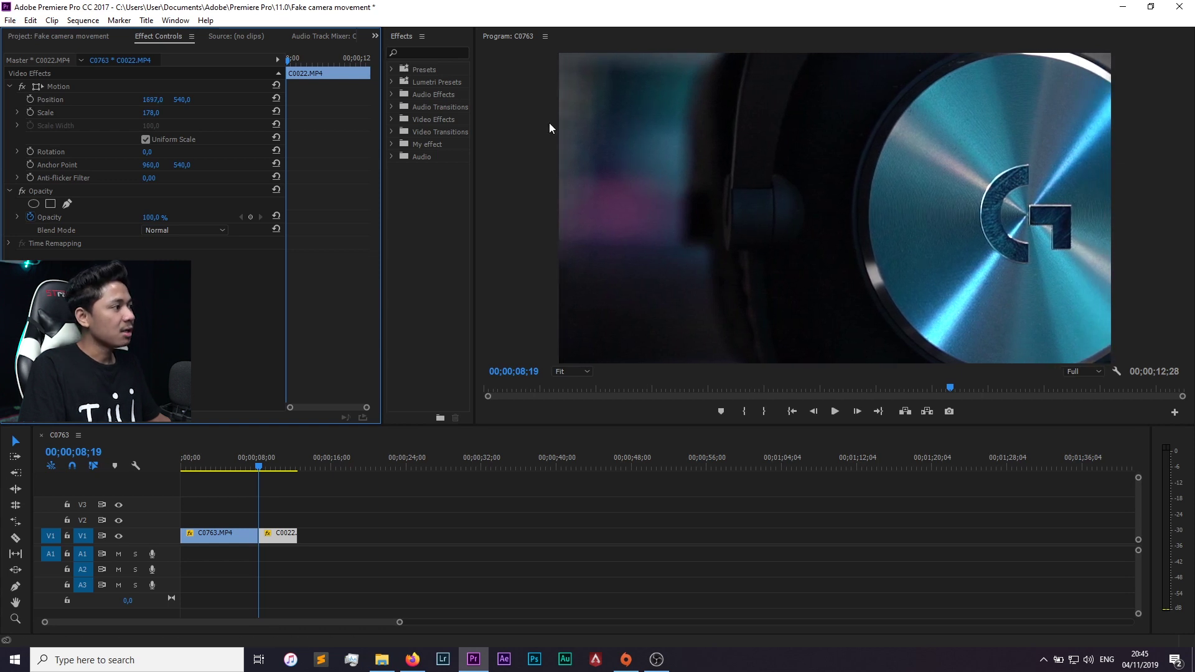
click(31, 102)
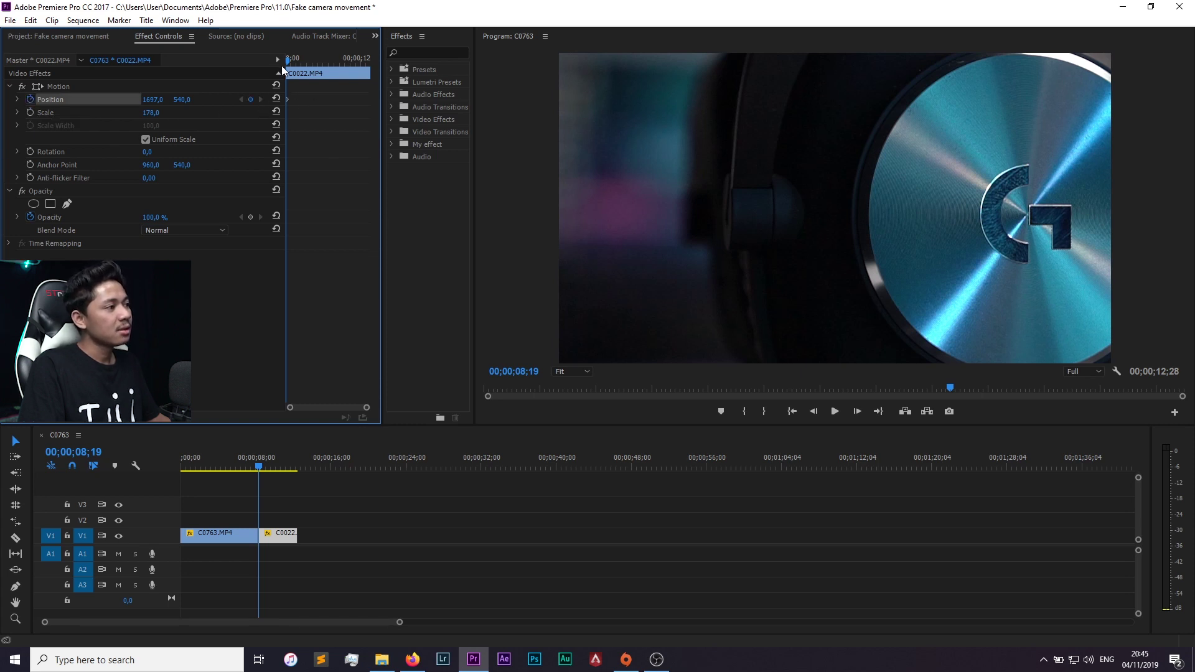
Add a Position keyframe of 288, 540 at 00;00;10;56 and select it
drag(287, 58, 339, 60)
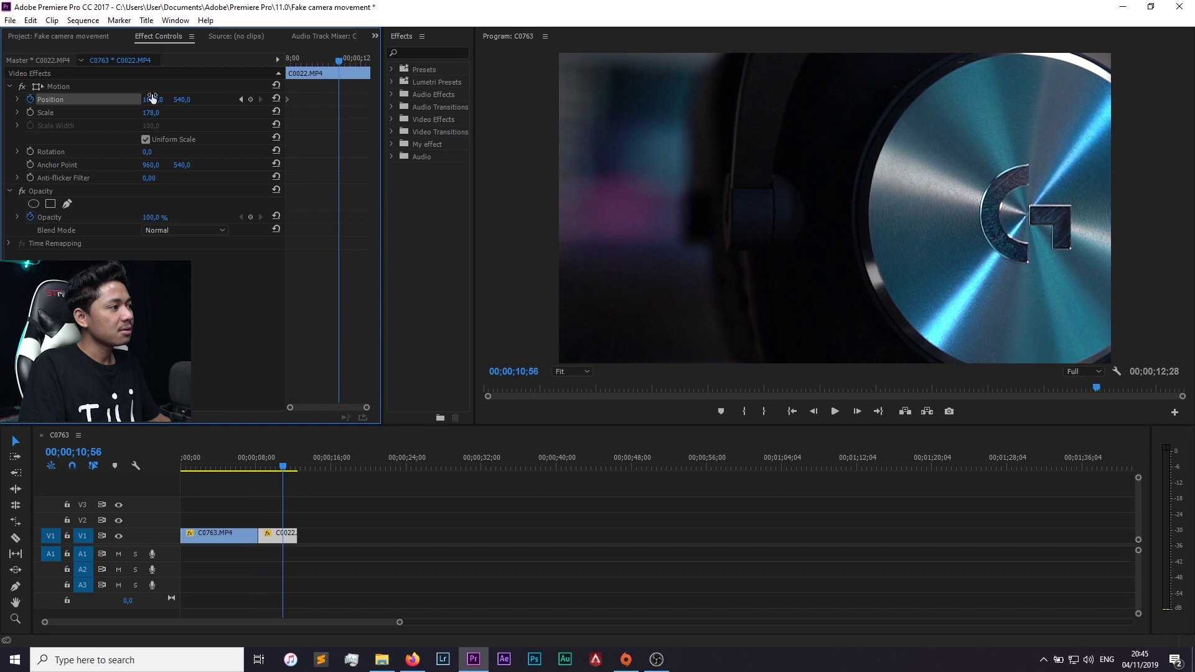
mouse_move(147, 101)
mouse_down()
mouse_move(56, 101)
mouse_move(153, 102)
mouse_up()
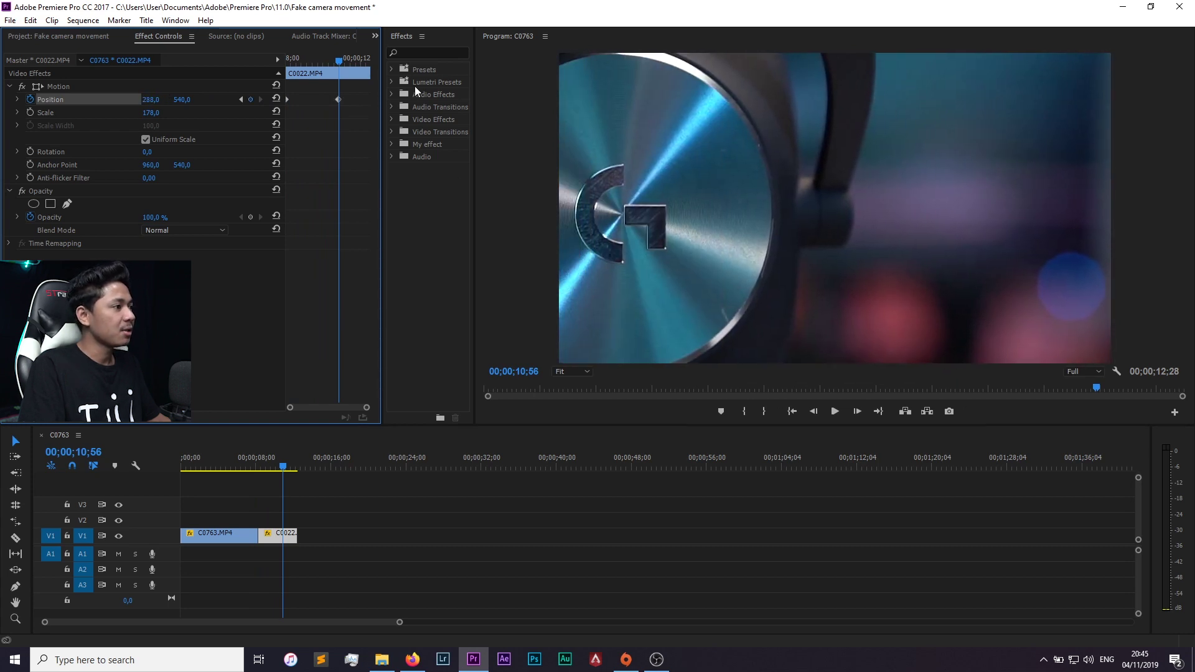
click(337, 98)
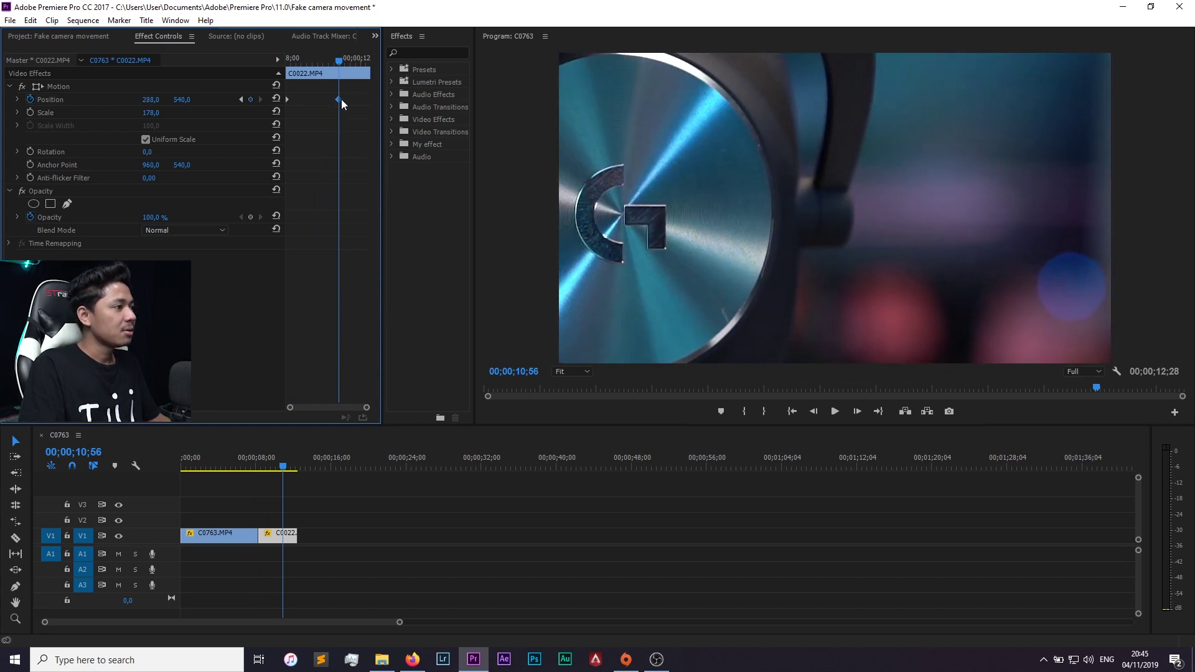
Try Auto Bezier and Ease In on the Position keyframes, then preview the pan
right_click(287, 99)
mouse_move(336, 204)
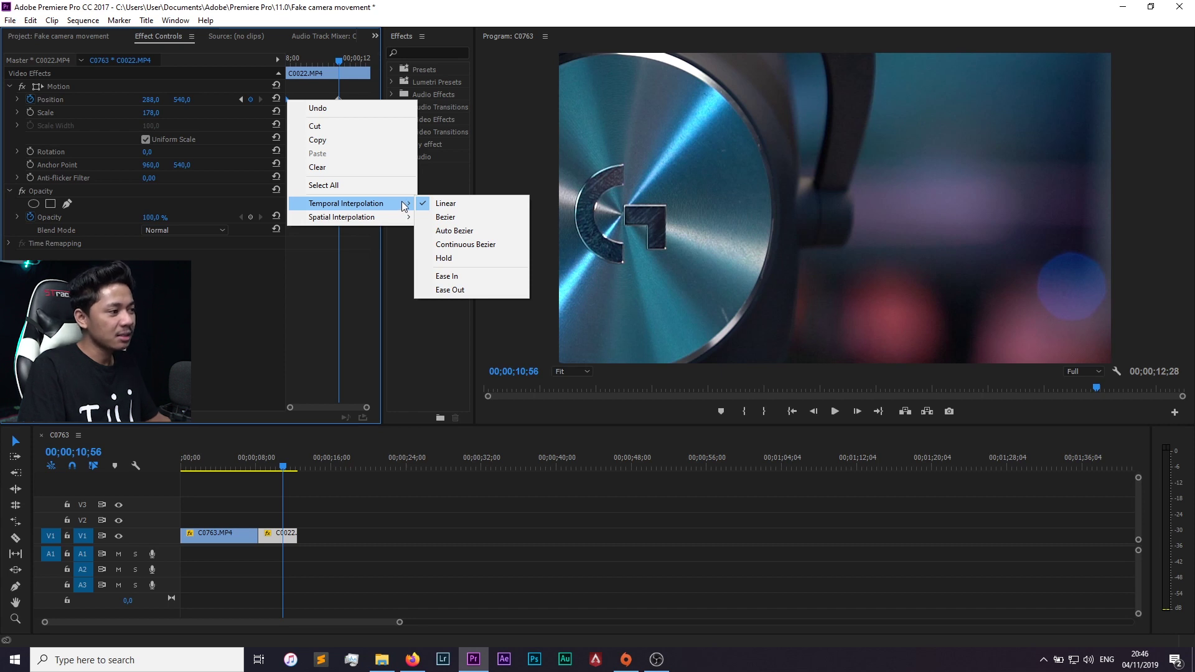
click(453, 231)
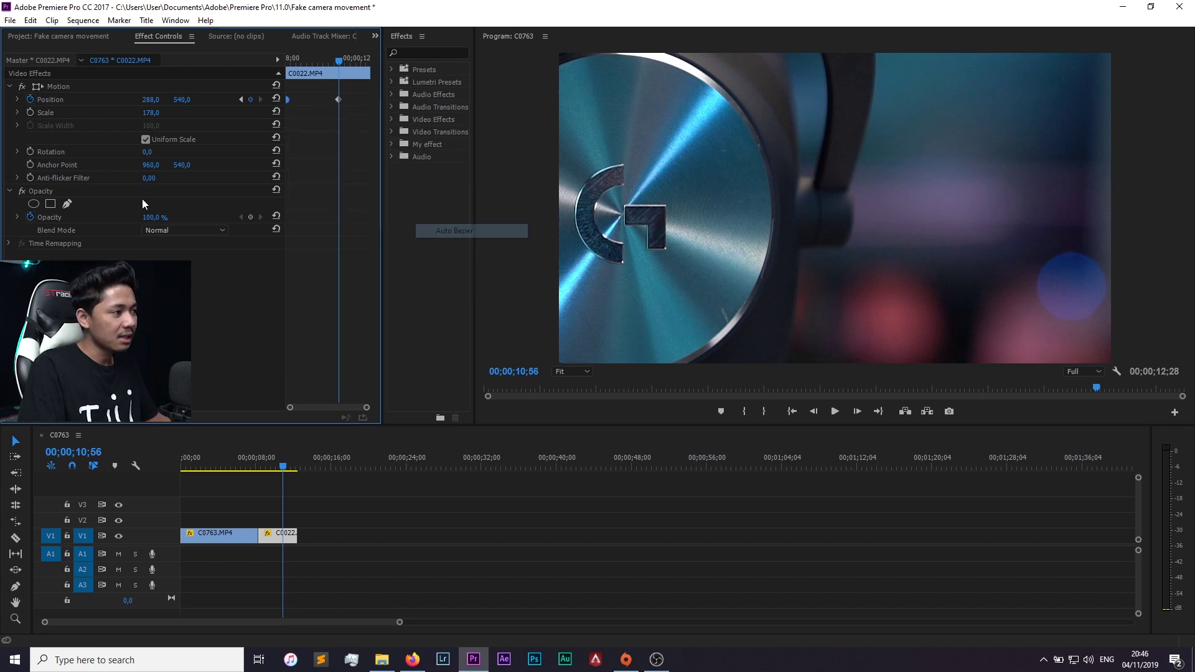
right_click(339, 99)
mouse_move(411, 203)
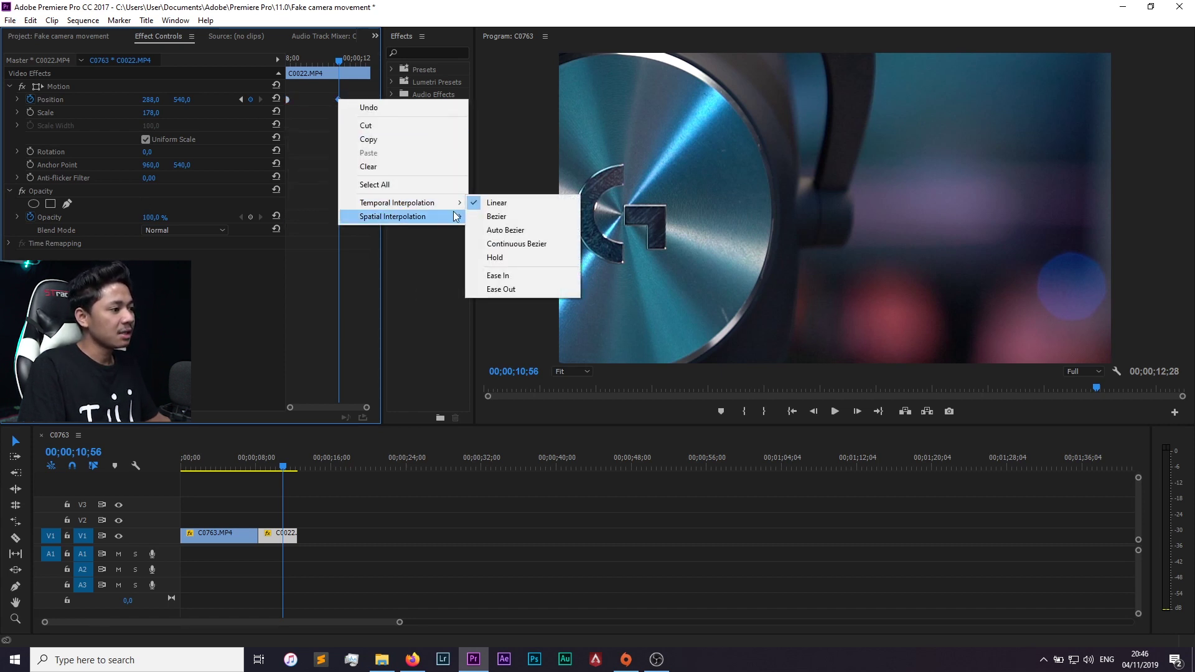
click(512, 276)
drag(336, 57, 275, 55)
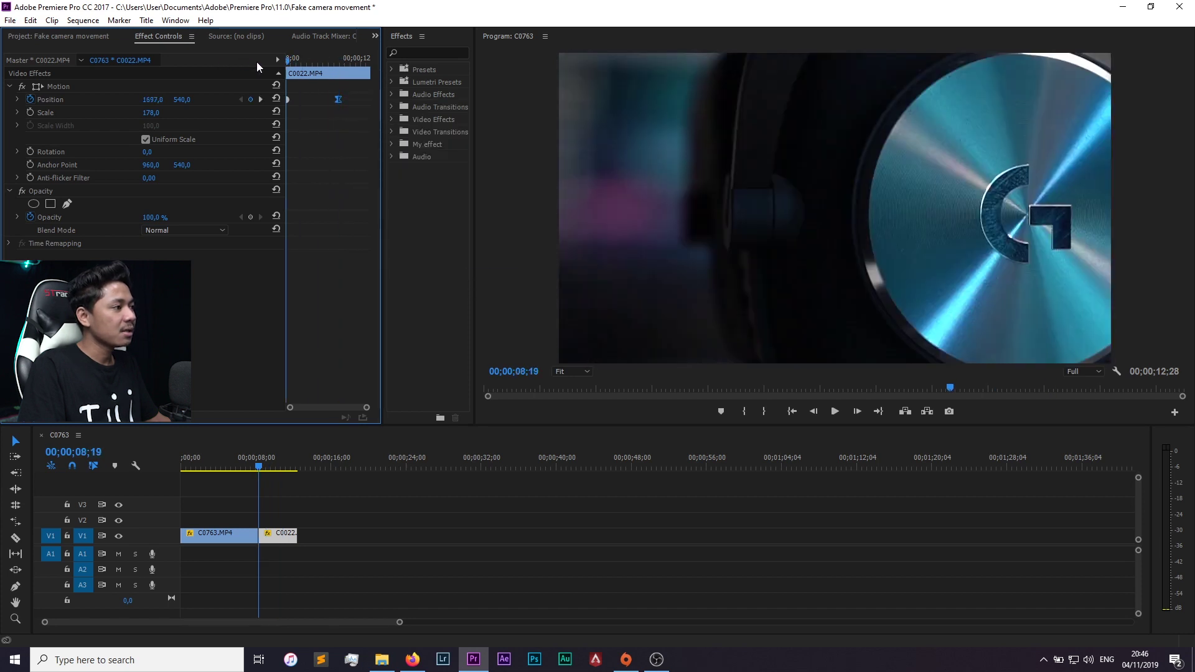
right_click(287, 100)
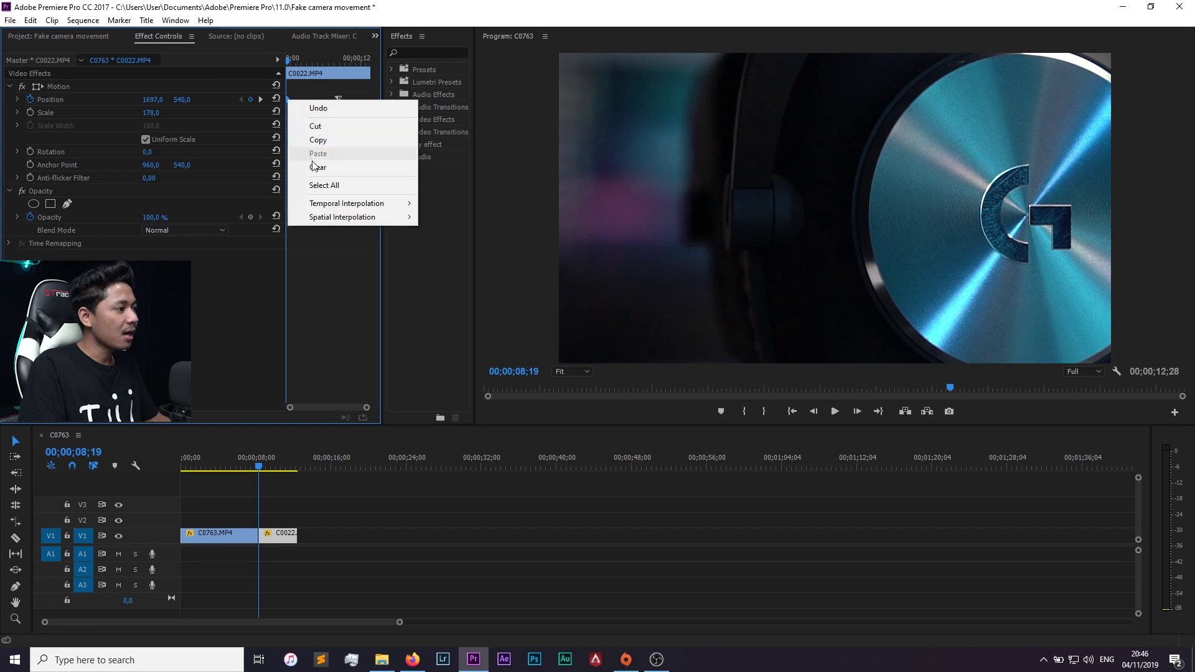
click(323, 107)
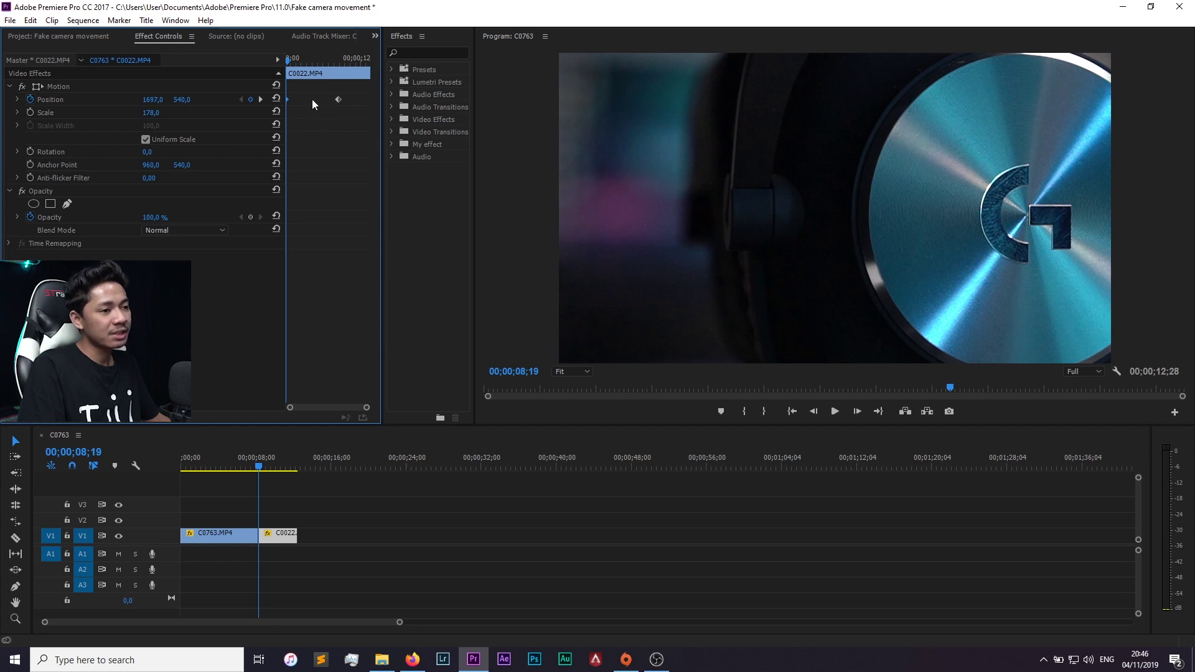
key(space)
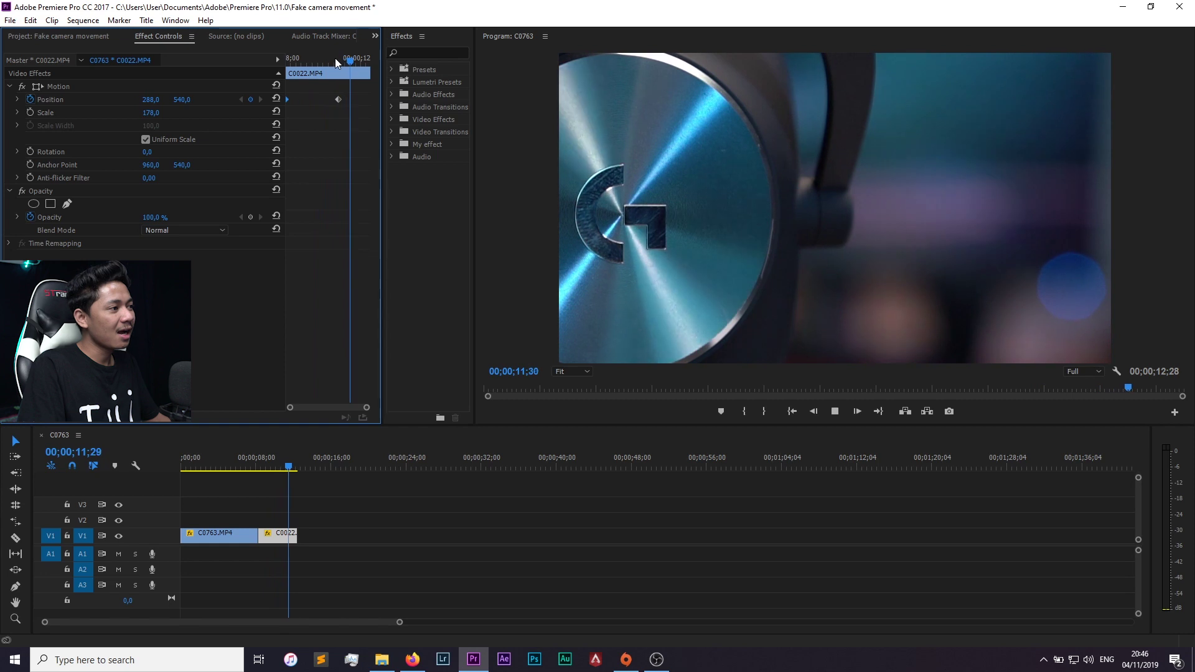
click(358, 62)
Make the first Position keyframe Continuous Bezier and the second Ease In, then preview
drag(359, 65, 275, 55)
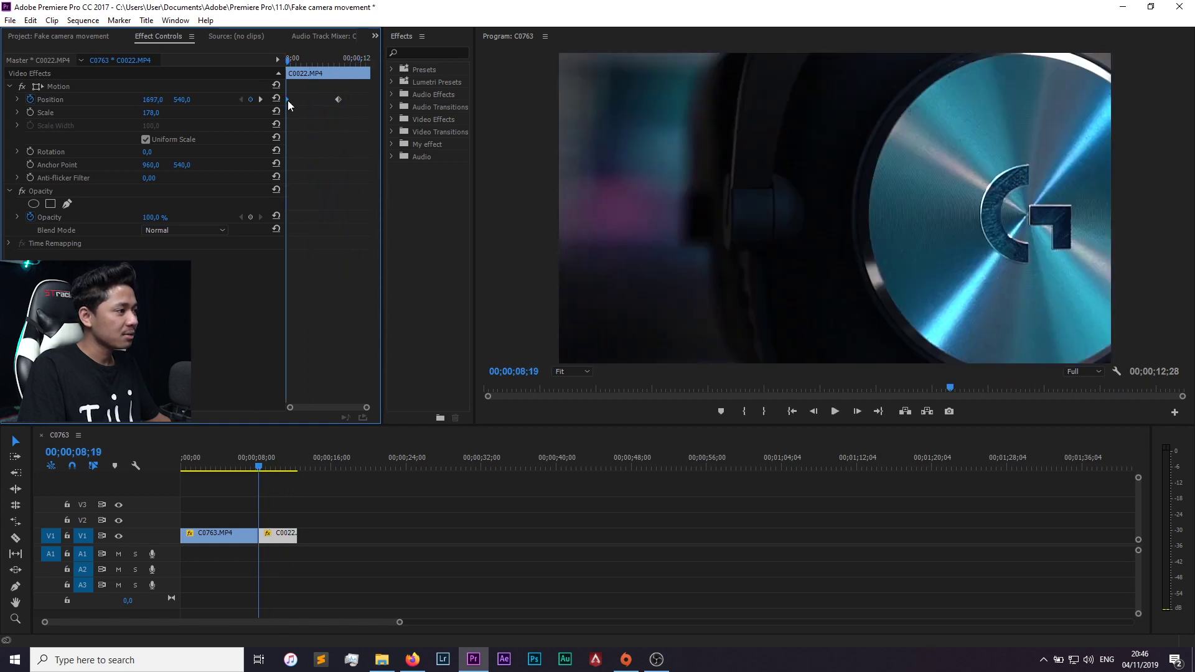
right_click(288, 99)
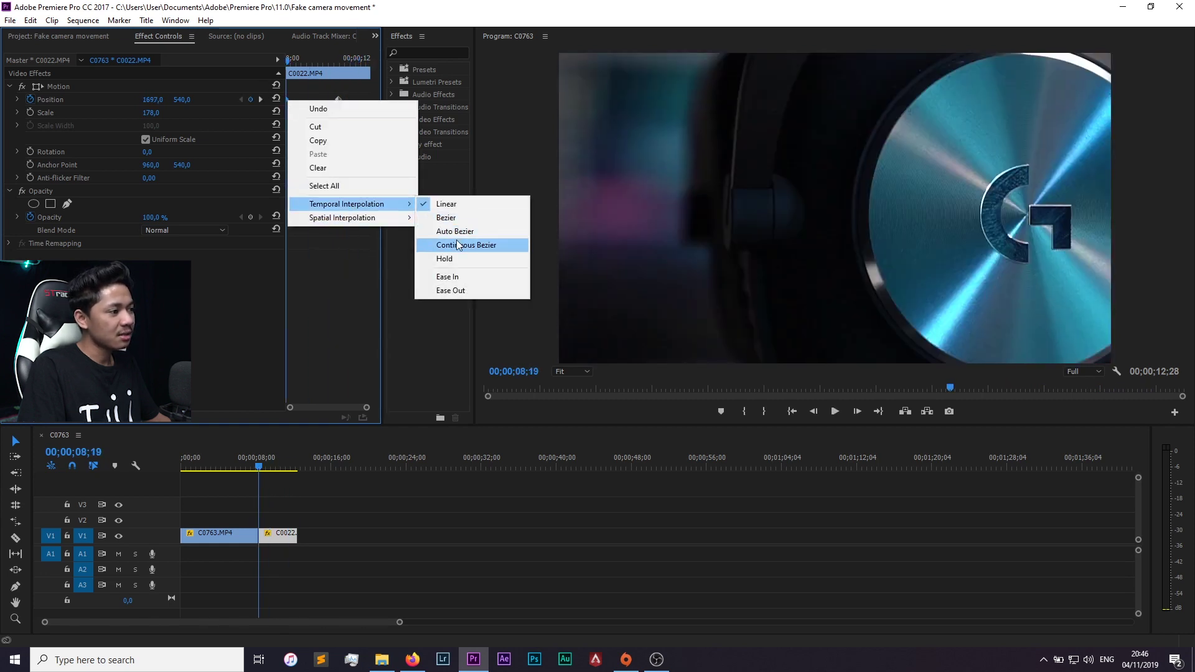
click(458, 244)
right_click(338, 98)
mouse_move(398, 200)
click(492, 271)
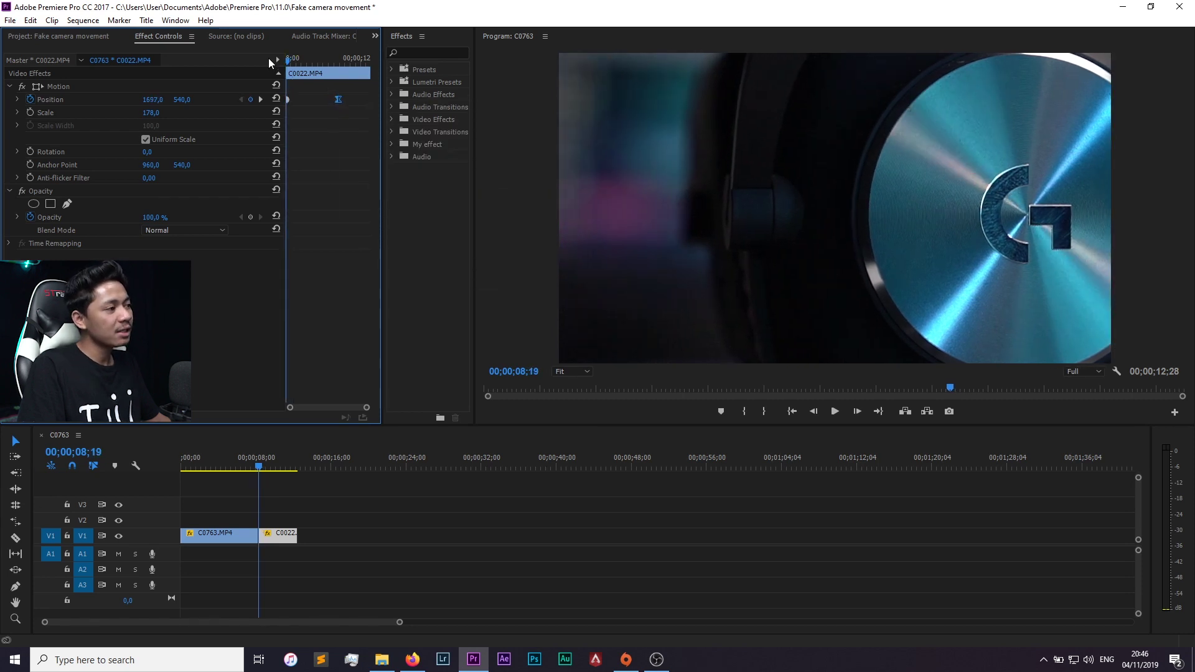
key(space)
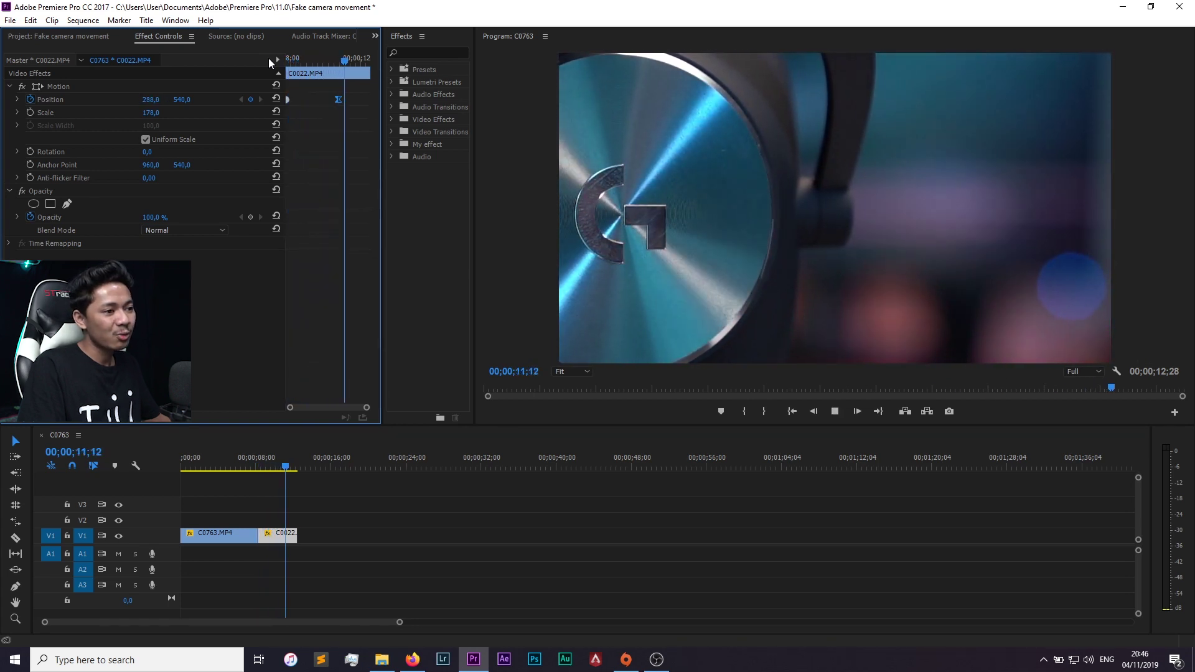
click(289, 60)
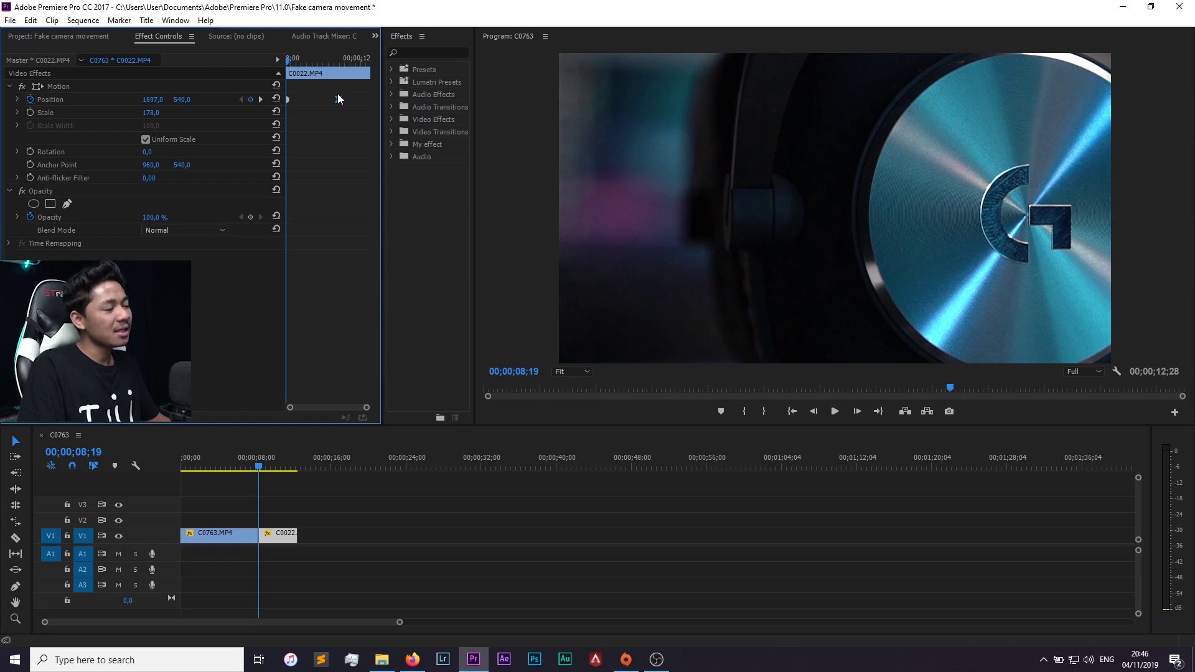
drag(323, 60, 330, 60)
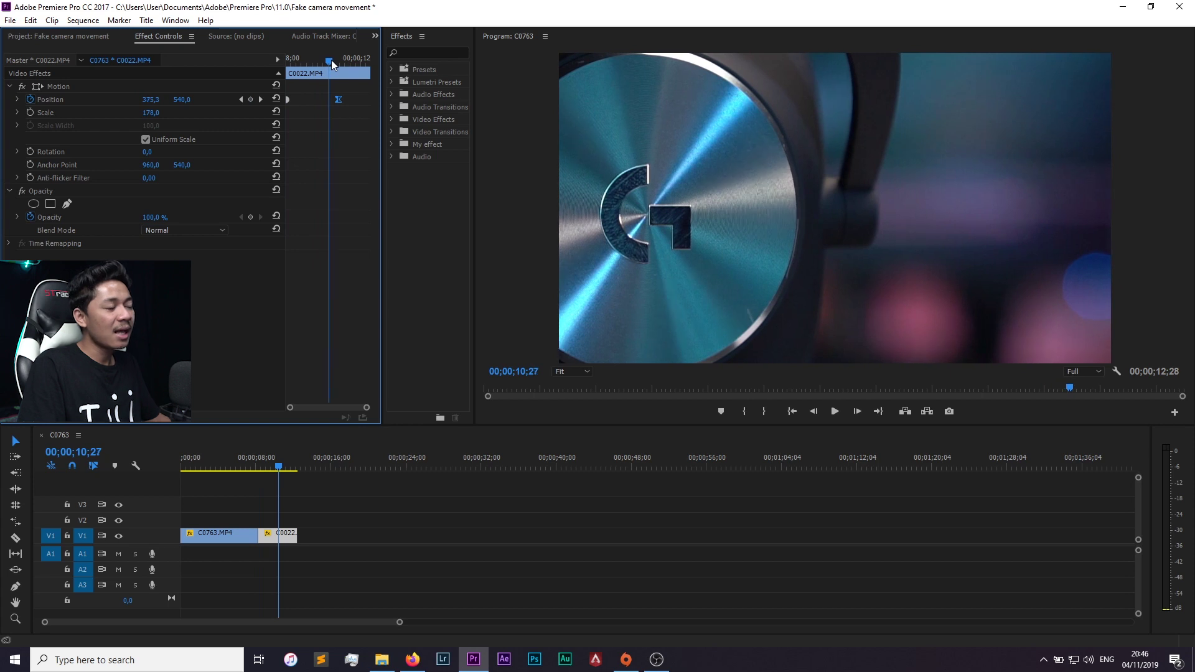
Add a new end Position keyframe at X 975 and delete the old end keyframe
drag(329, 60, 271, 66)
key(space)
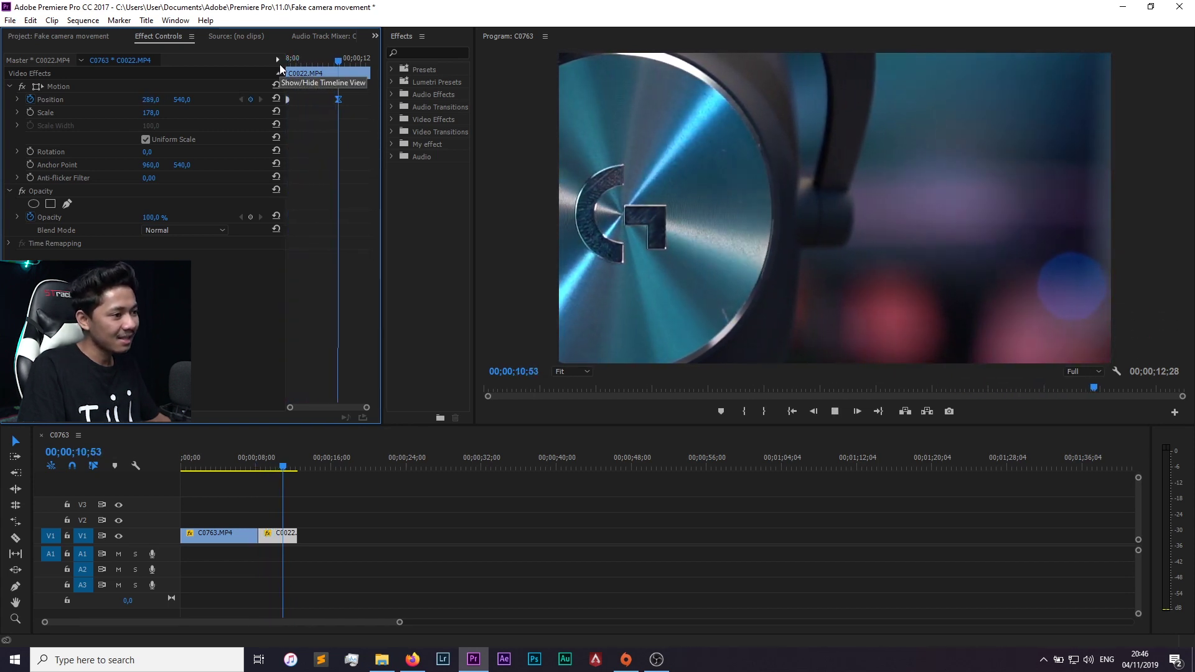
key(space)
click(337, 99)
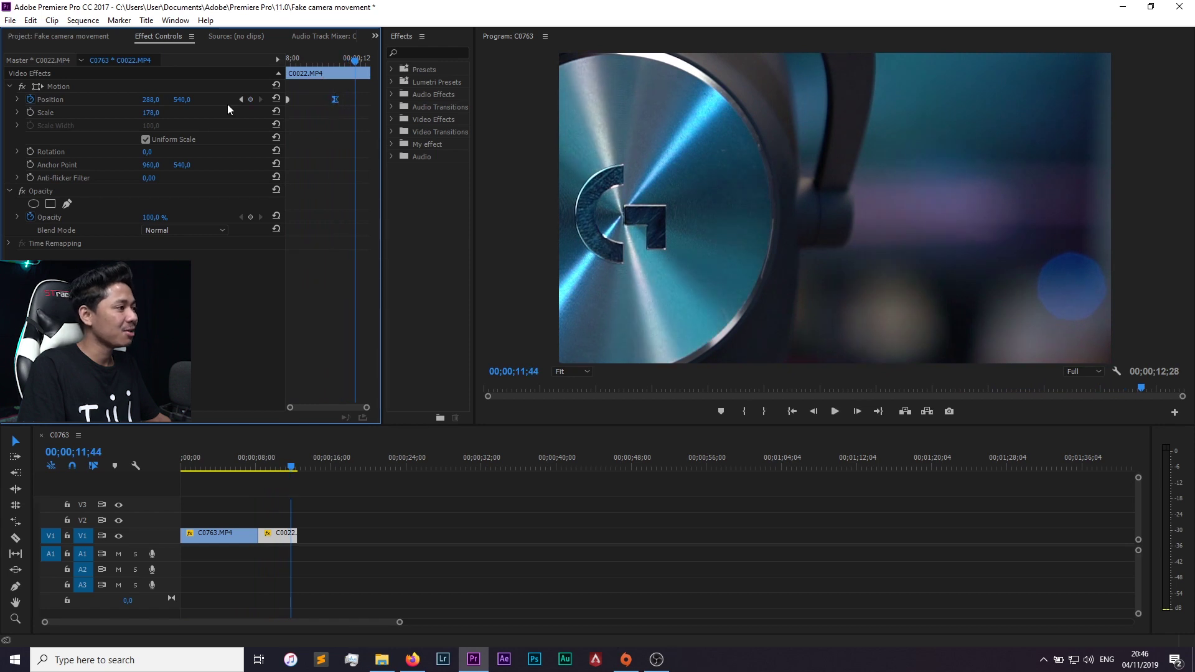
drag(148, 99, 252, 117)
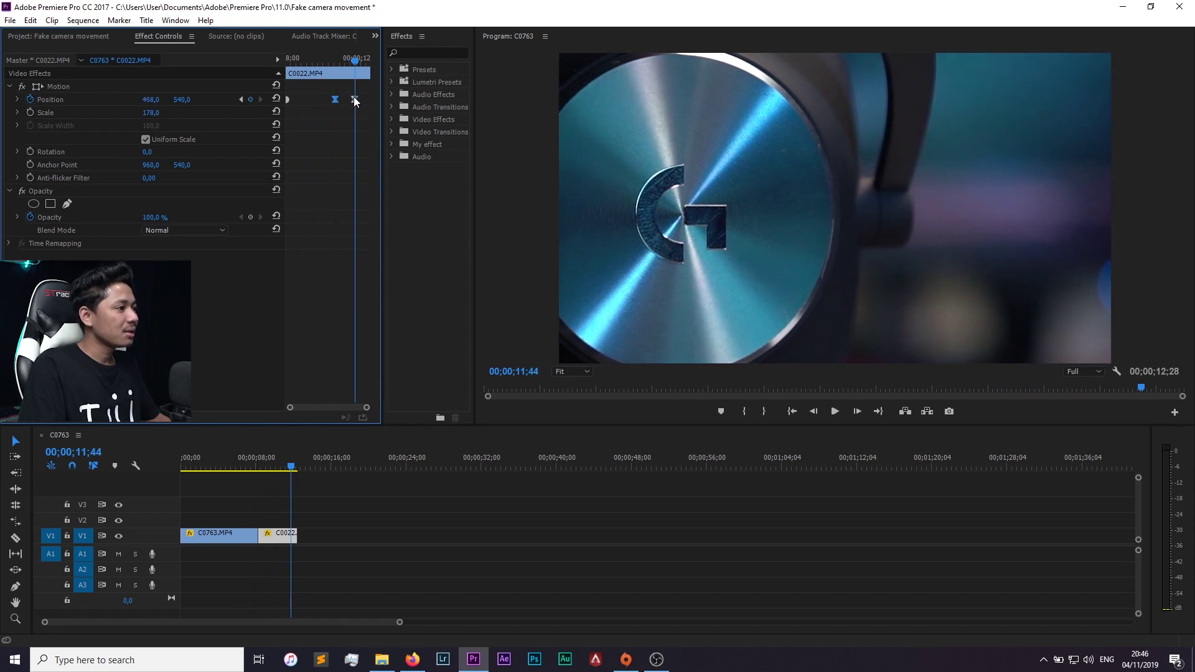
key(Delete)
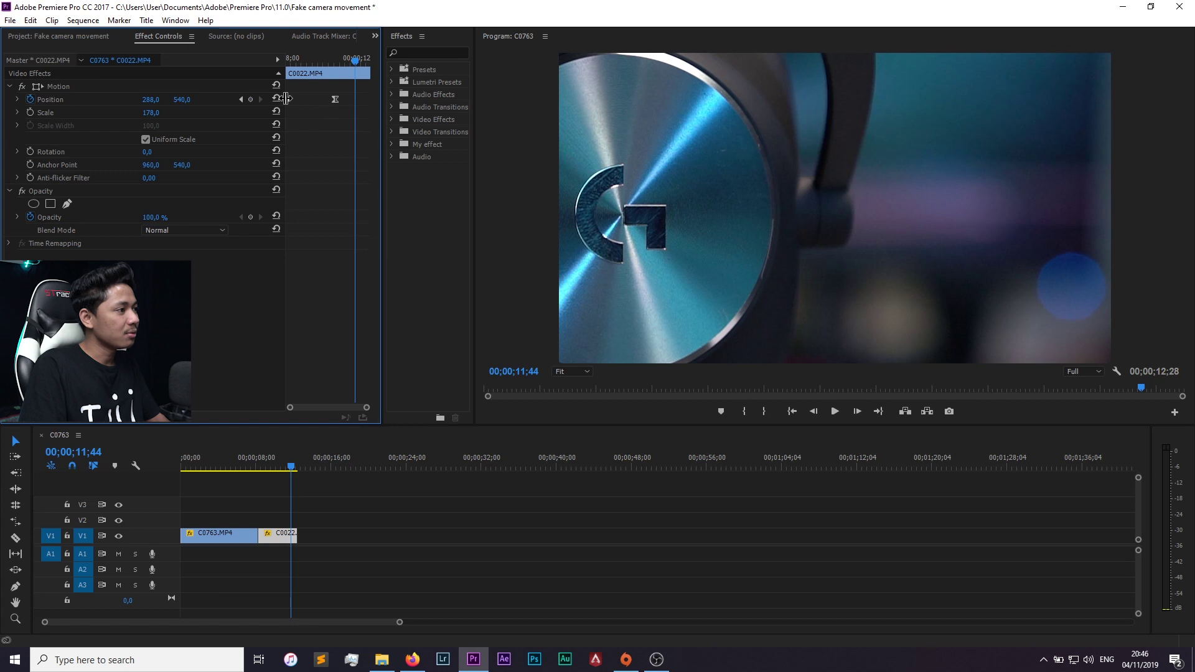
drag(150, 99, 463, 101)
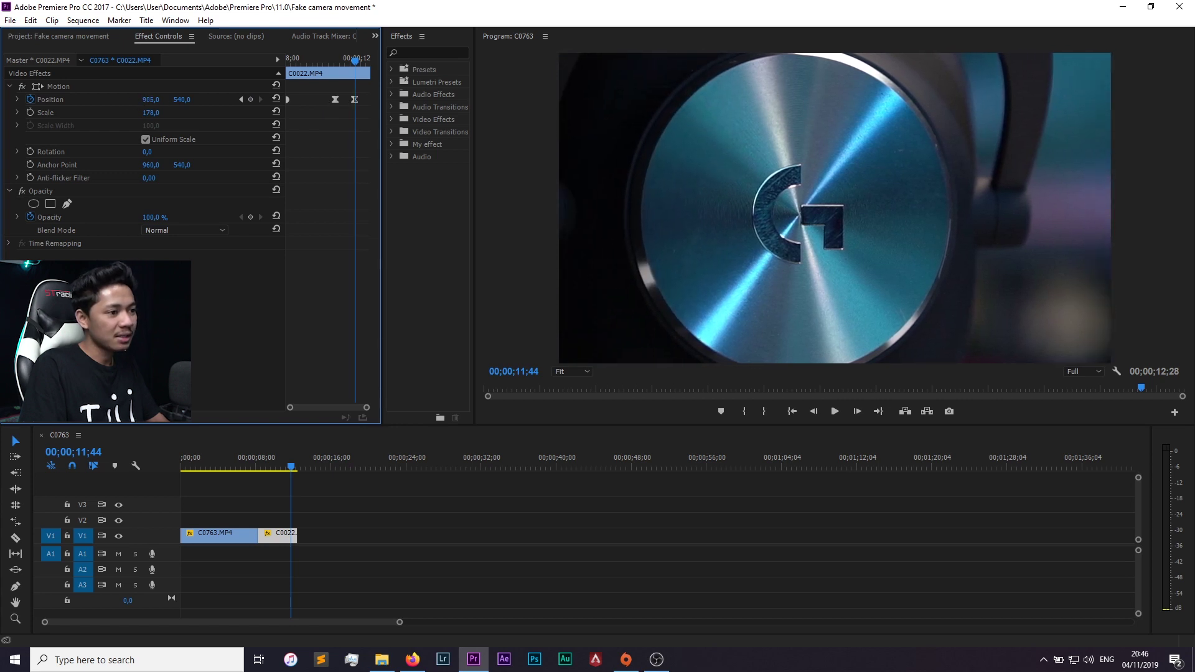
drag(150, 100, 162, 124)
click(335, 100)
key(Delete)
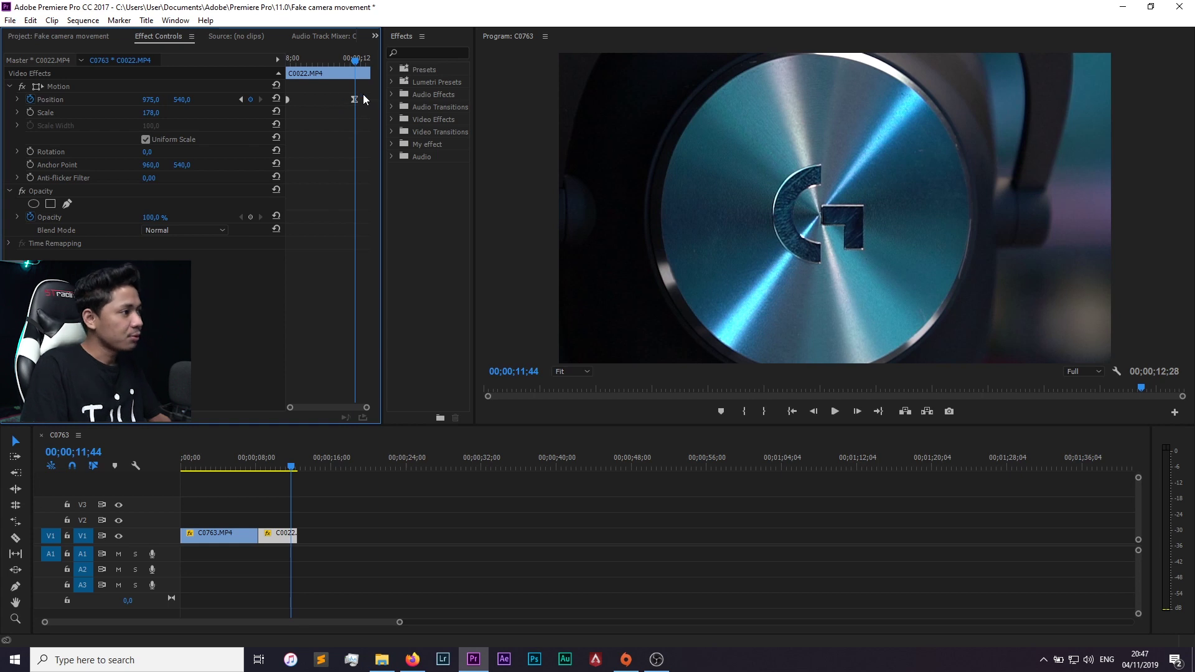
Move the end Position keyframe to 10;02 and preview the revised pan
drag(355, 59, 251, 66)
key(space)
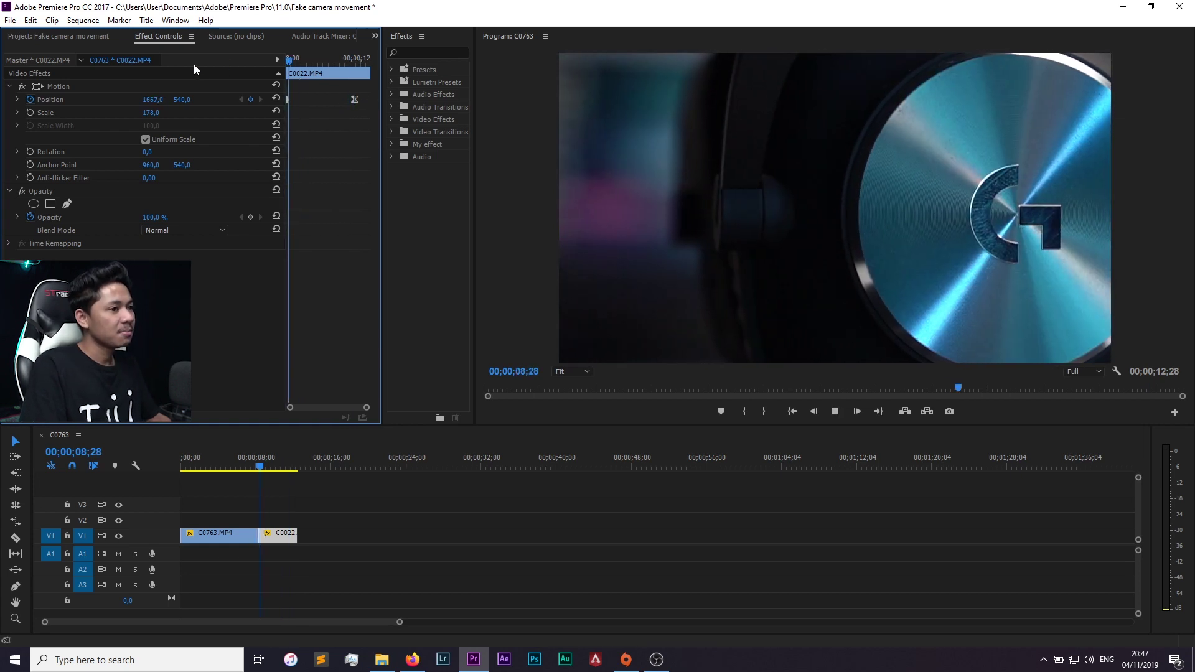
key(space)
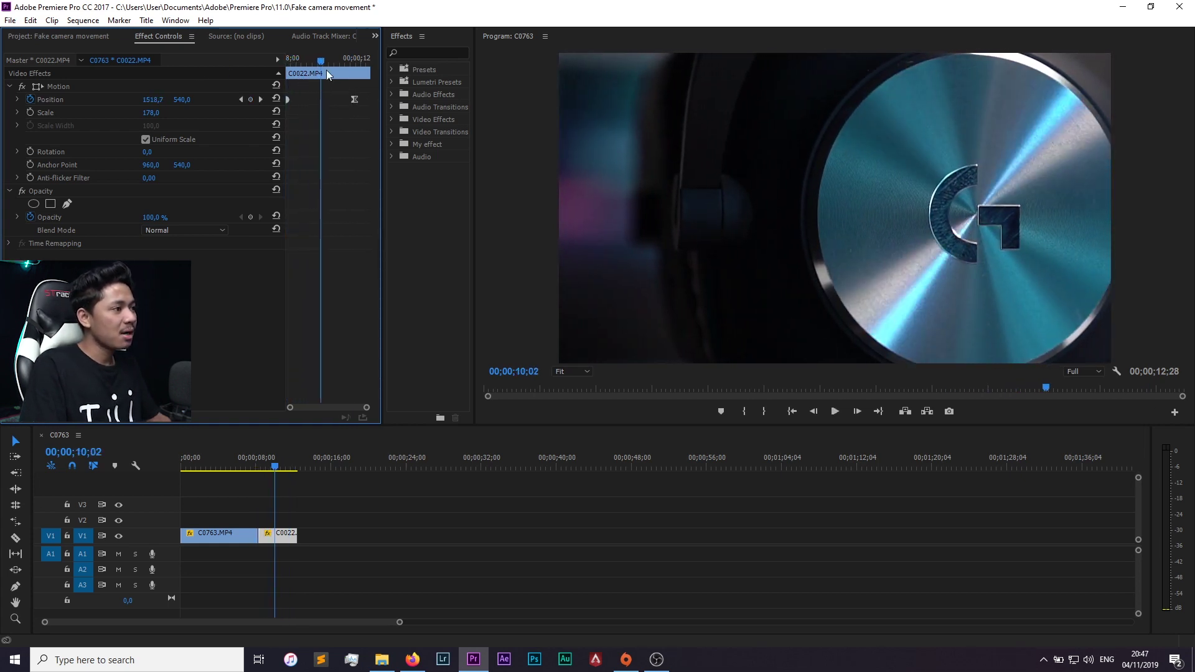
drag(357, 100, 324, 100)
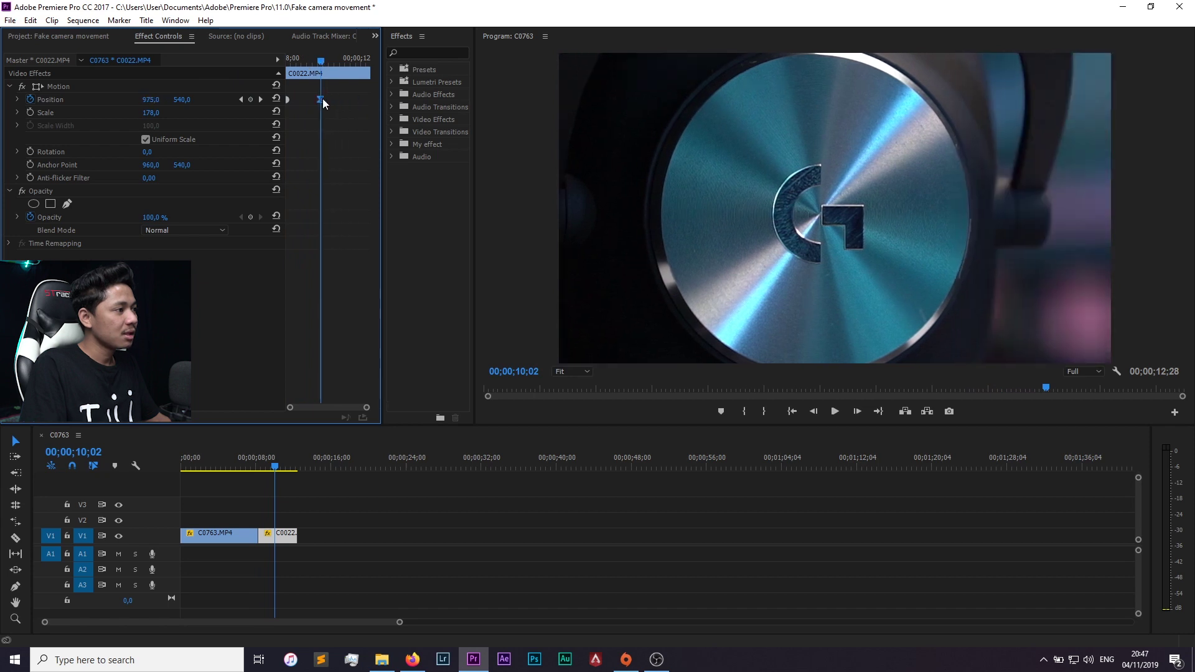
drag(315, 55, 275, 55)
key(space)
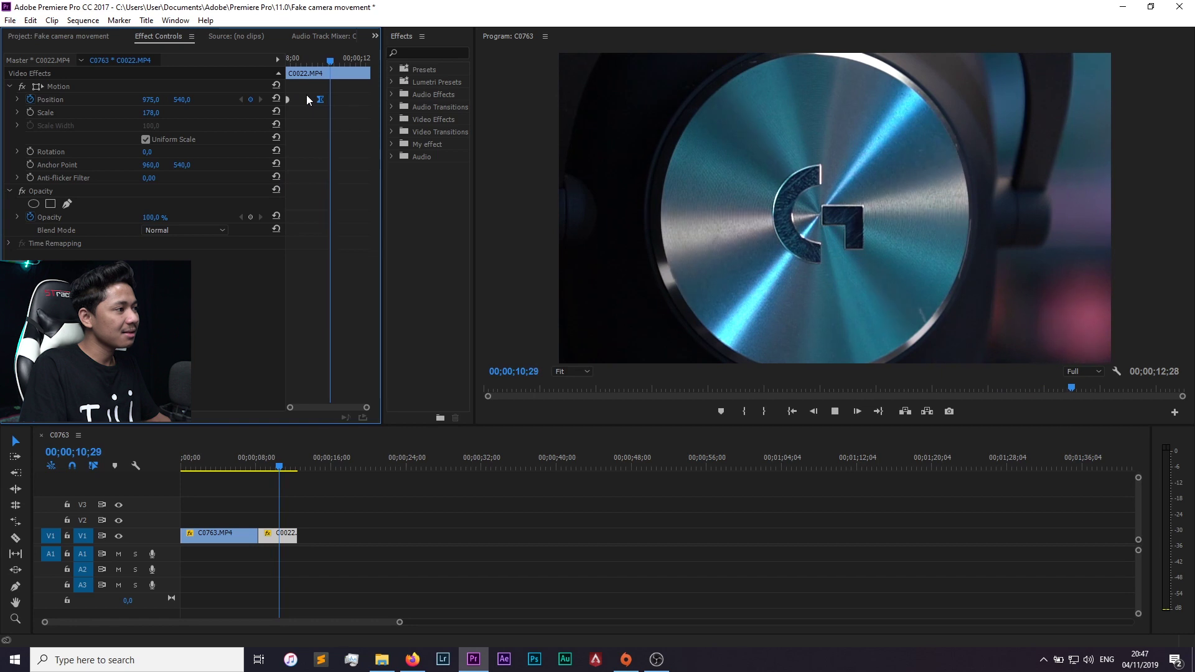
key(space)
Replace the end keyframe with Position X 1136 at 00;00;10;22
drag(330, 59, 232, 66)
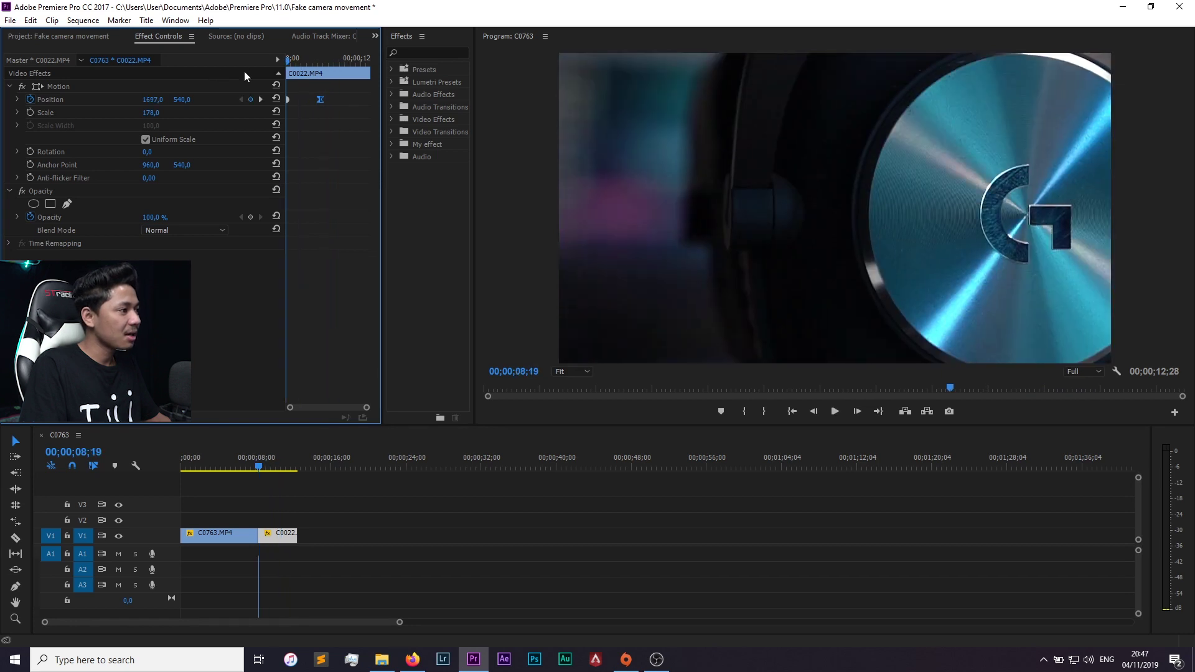
key(Delete)
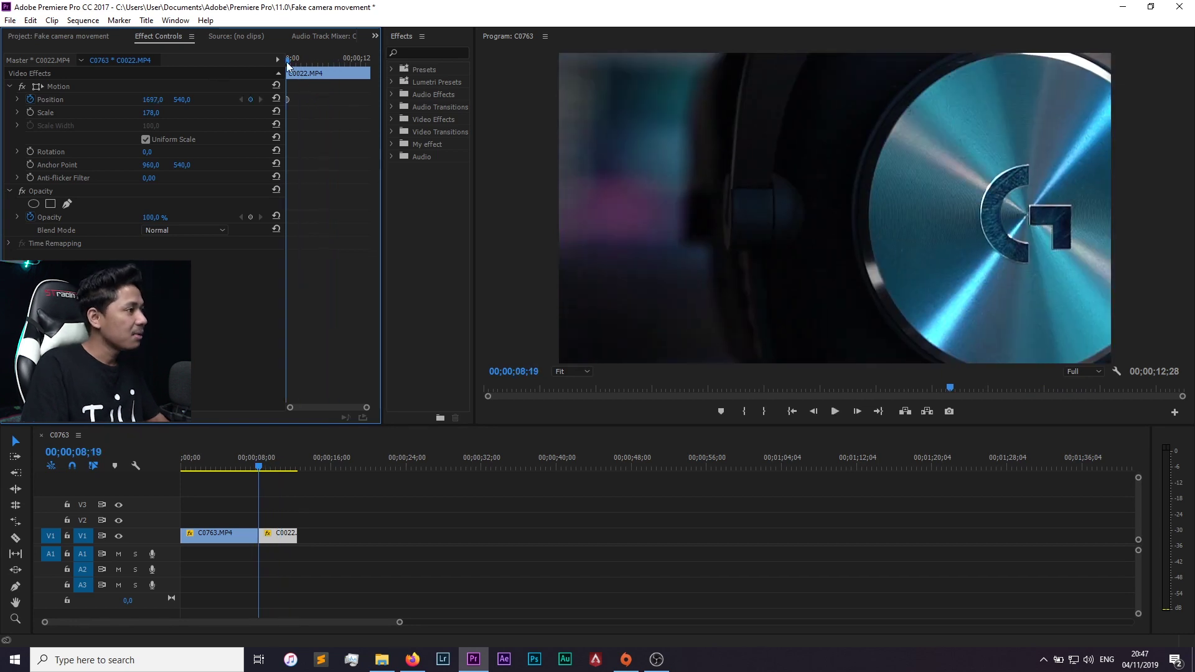
drag(289, 58, 330, 69)
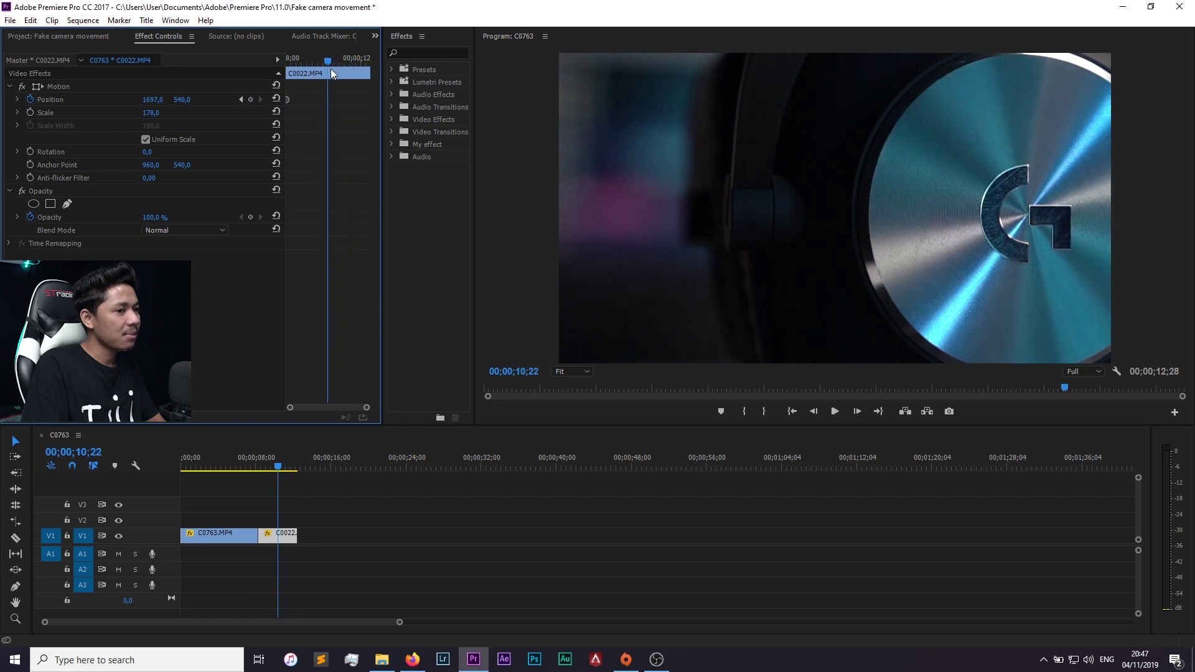
drag(154, 101, 63, 101)
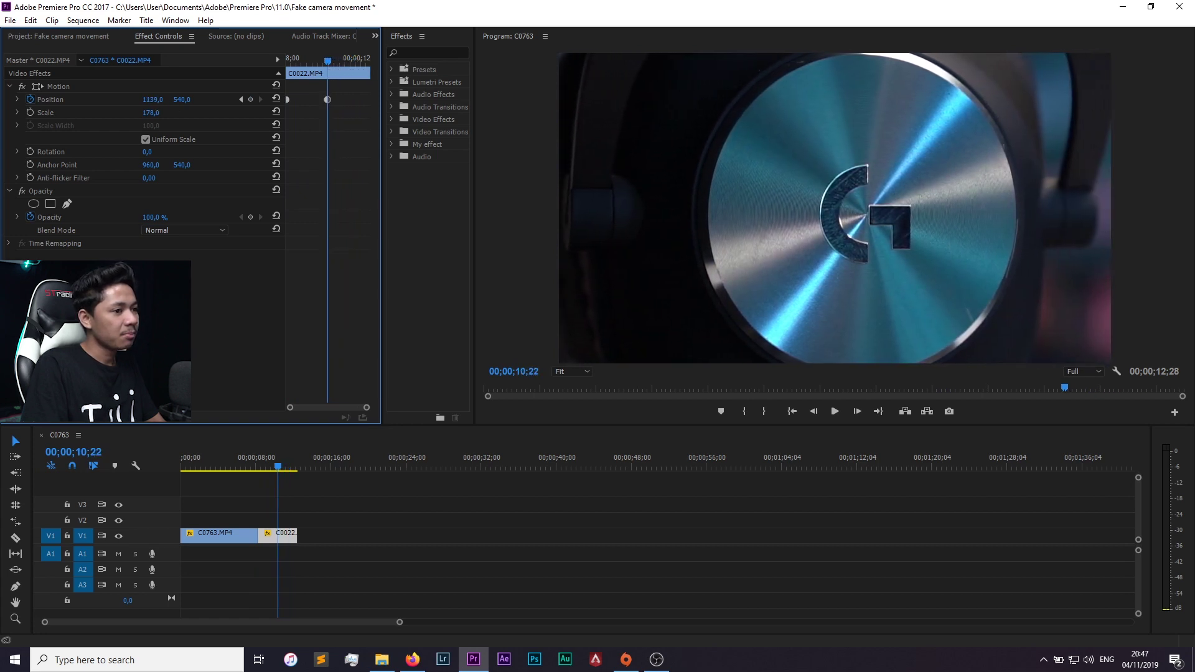
Apply Ease In to C0022's Position keyframe and preview the eased headphones pan
right_click(328, 100)
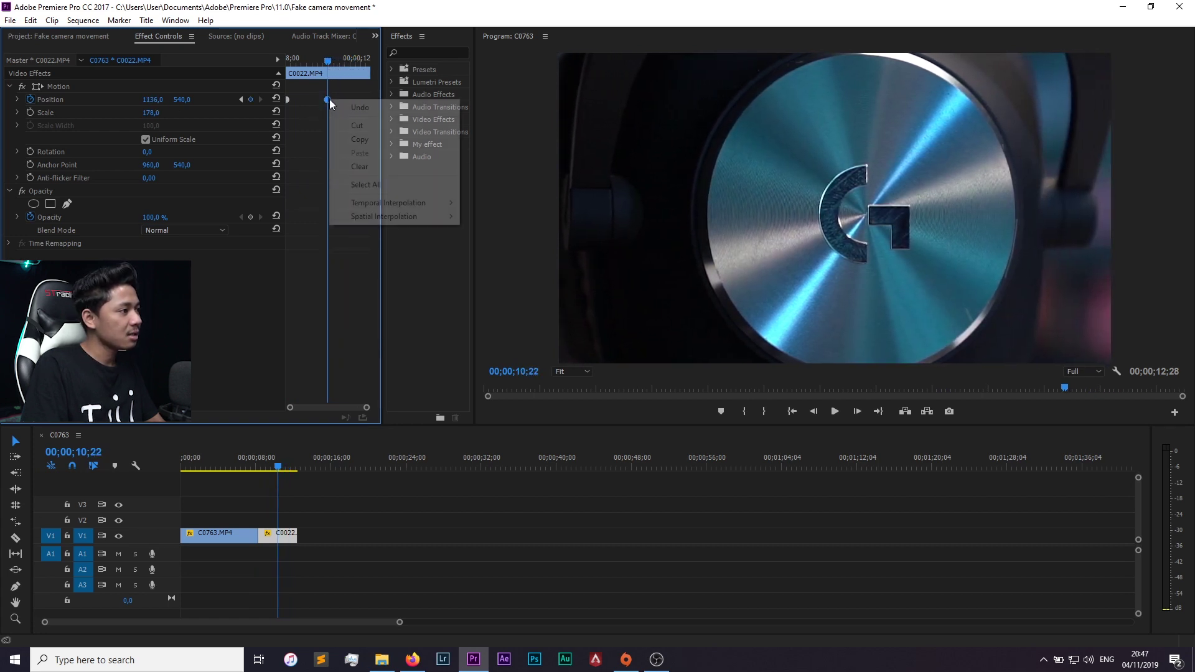
click(285, 102)
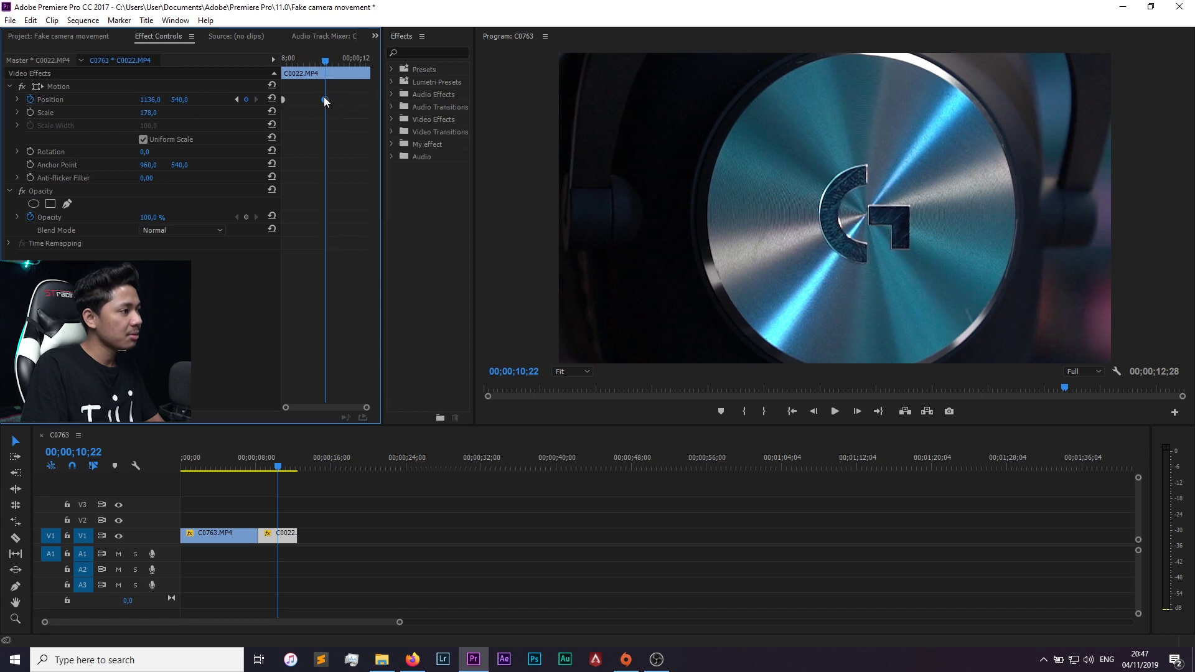
right_click(323, 99)
mouse_move(398, 202)
click(485, 272)
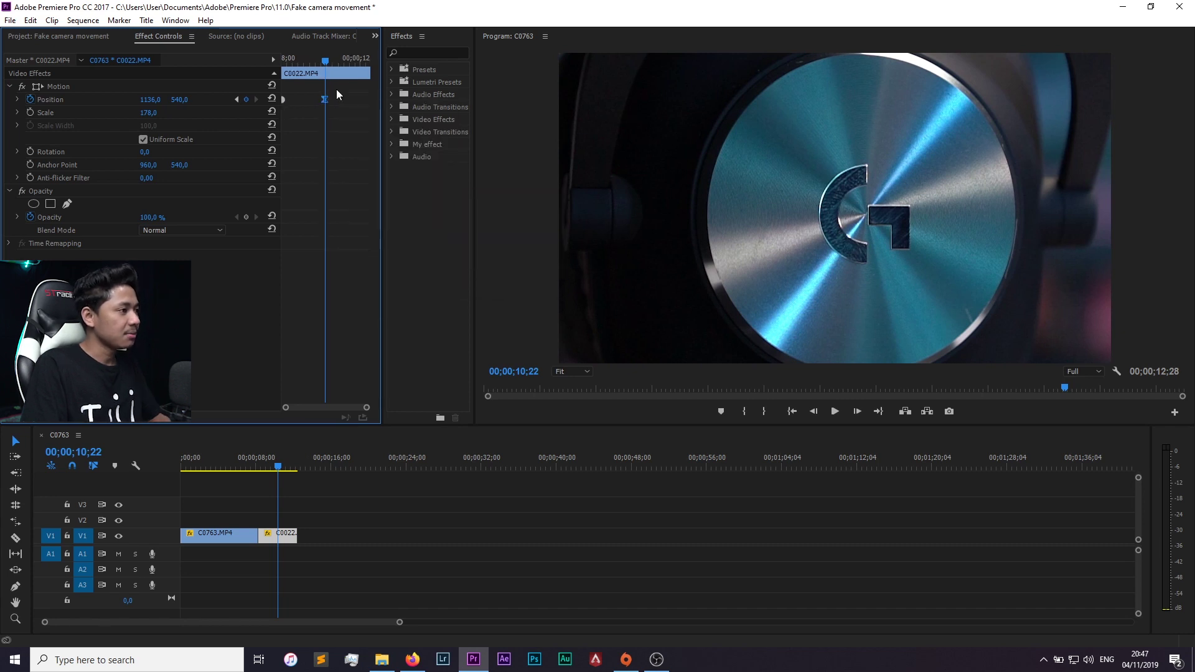
drag(325, 60, 275, 63)
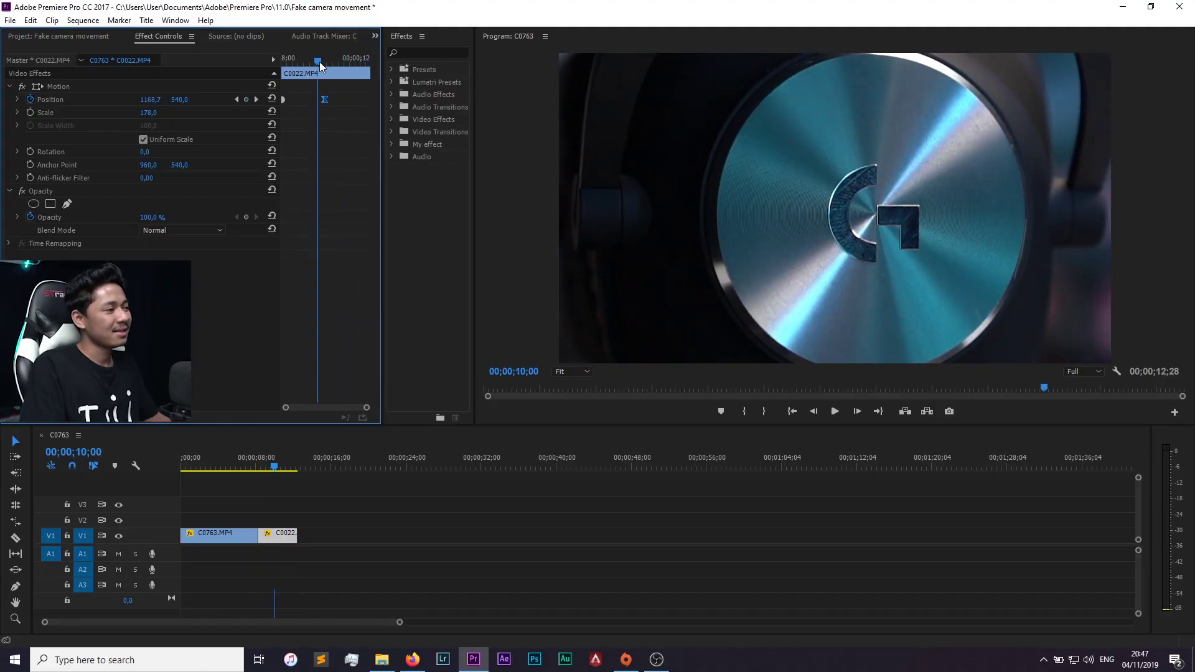
click(52, 36)
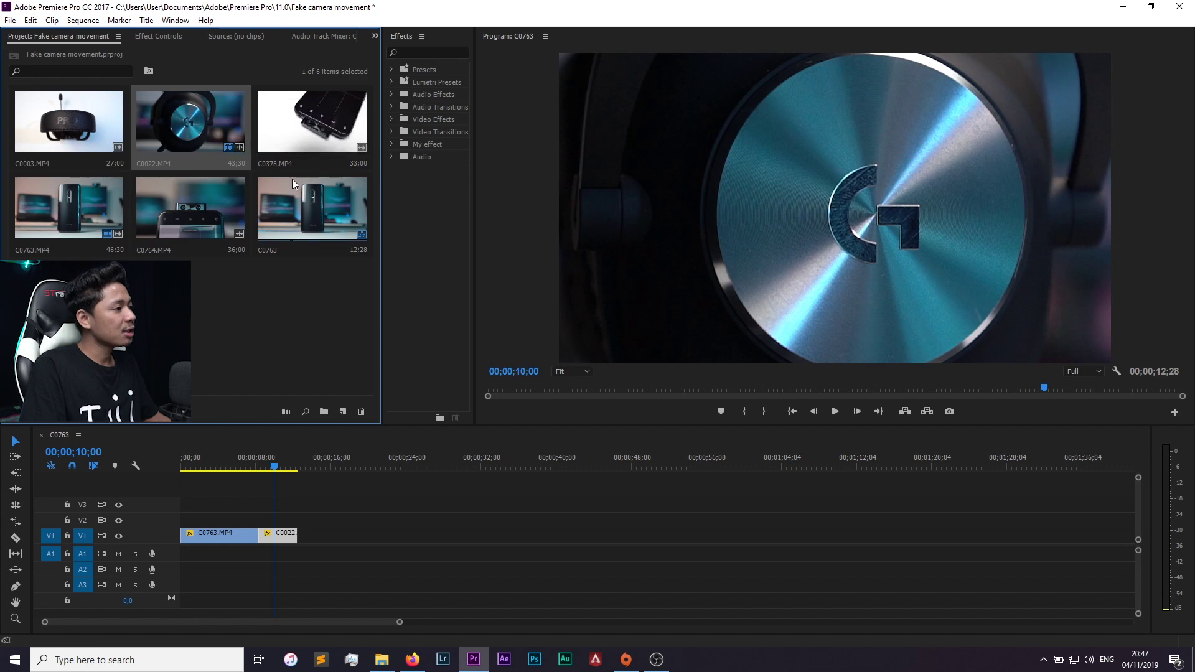
Place C0378.MP4 on V1 after C0022 and trim its end so the sequence ends at 20;53
drag(331, 109, 306, 545)
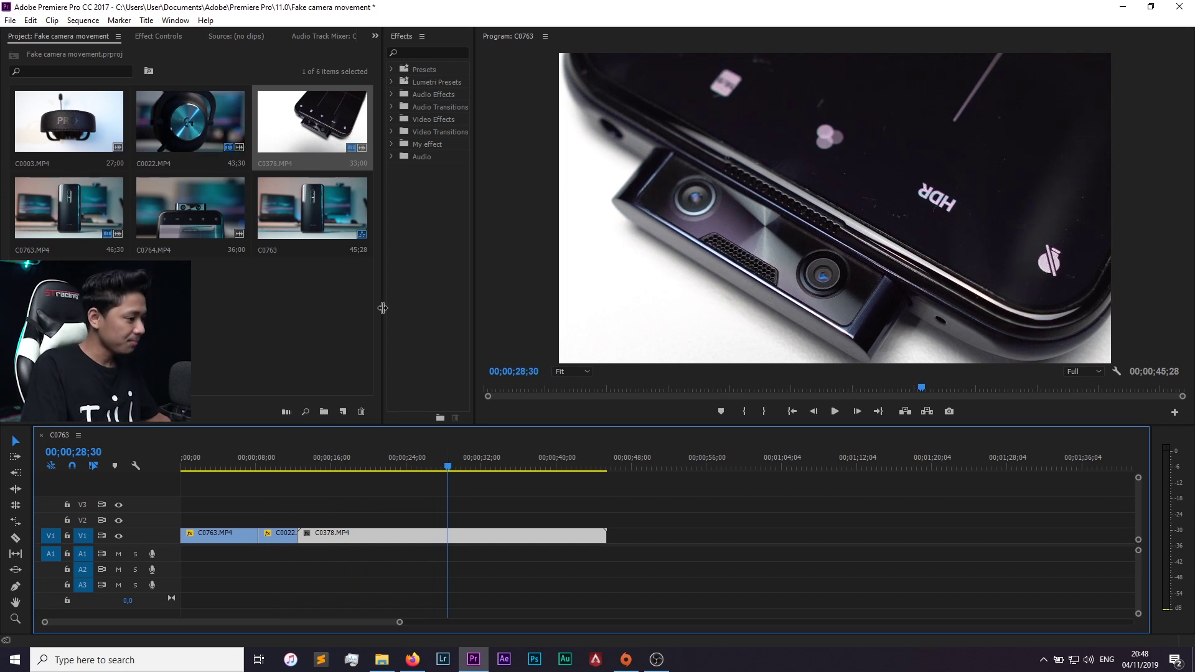
mouse_move(303, 534)
mouse_down()
mouse_move(453, 536)
mouse_move(376, 536)
mouse_up()
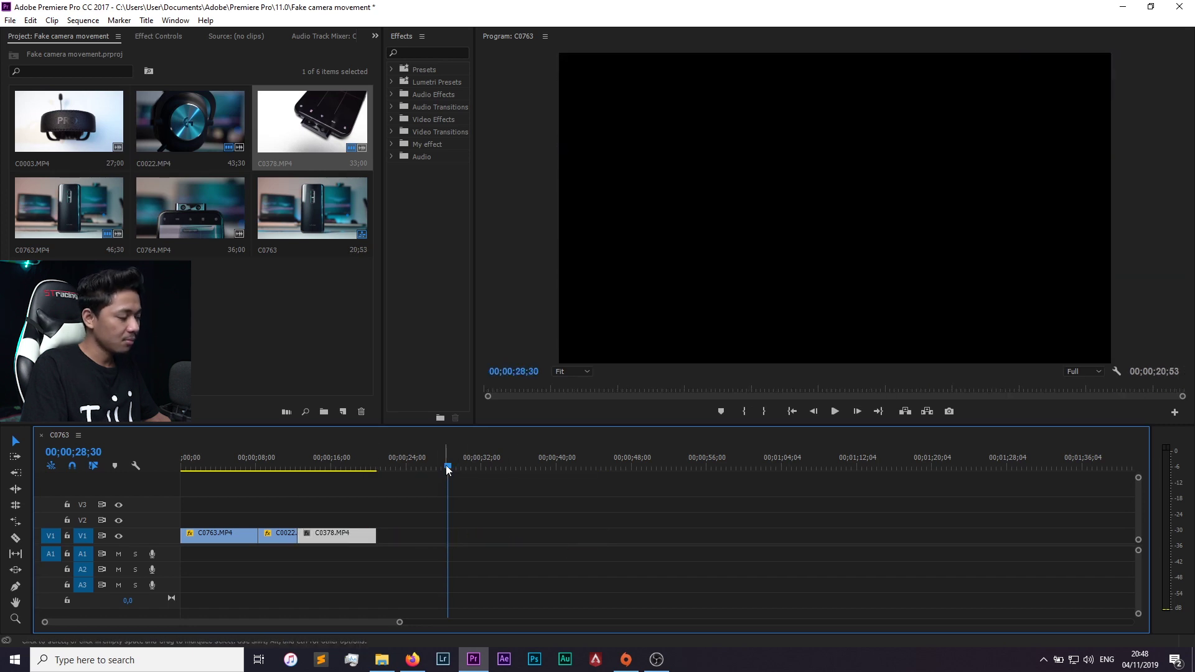
click(315, 469)
drag(315, 468, 324, 468)
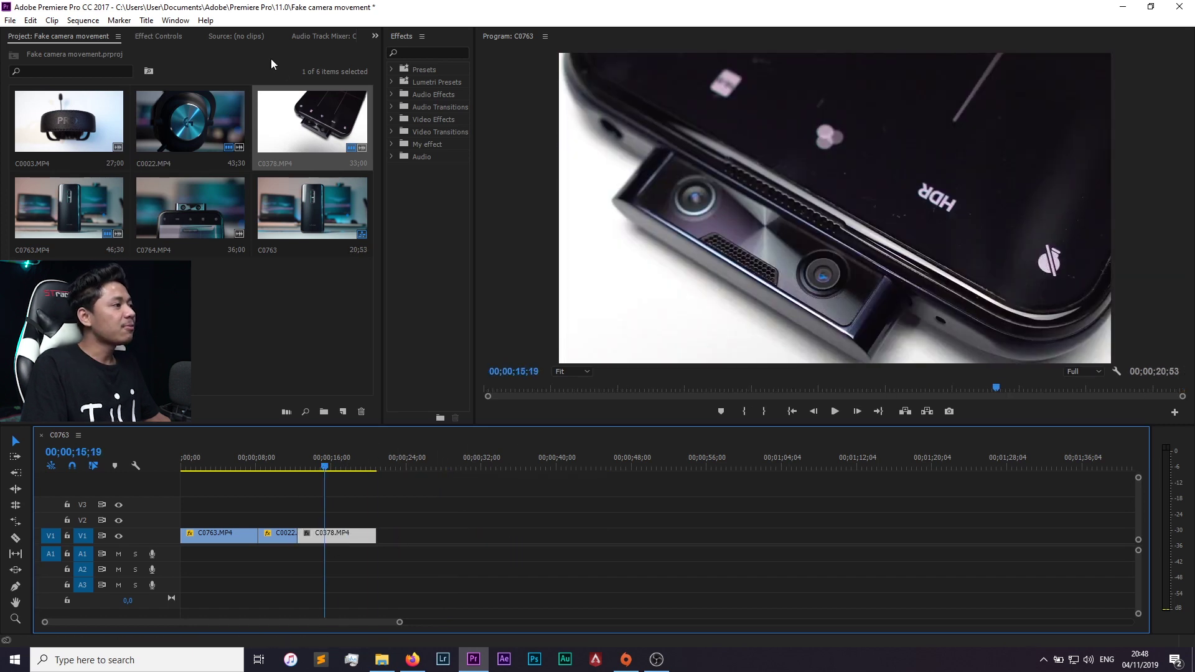
Cycle through the workspaces, ending on the clip effect settings view
click(198, 35)
click(328, 34)
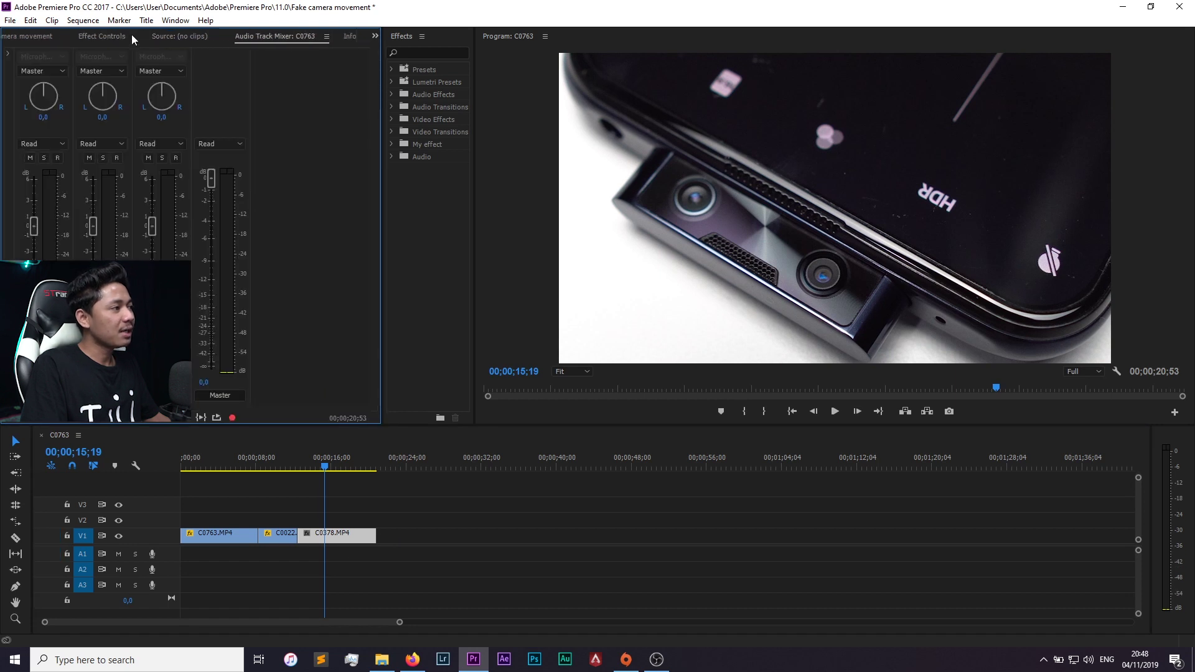
click(32, 31)
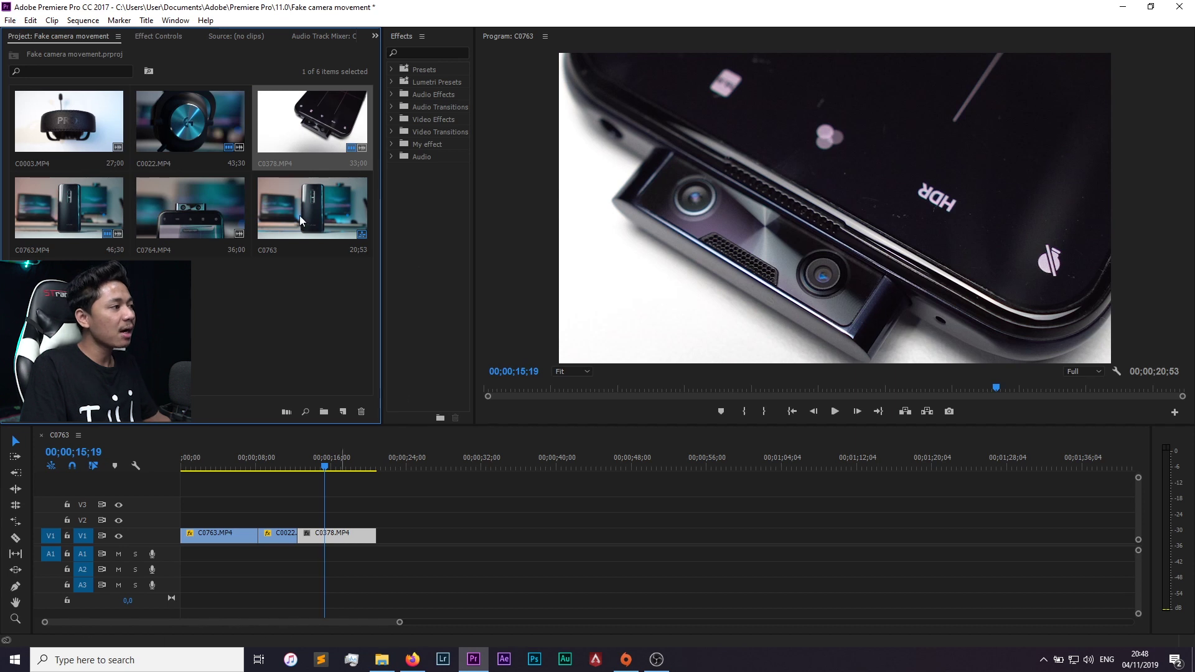
click(165, 36)
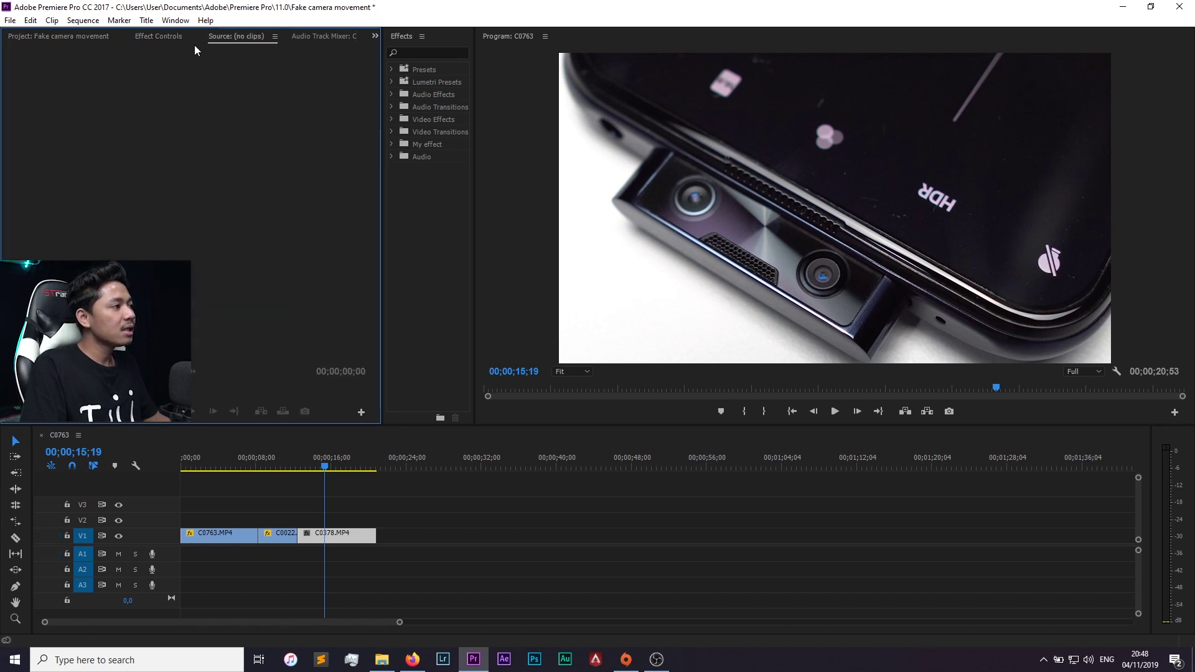
Try several Scale sizes on C0378 by scrubbing and typing values, then check the frame at 15;03
click(347, 532)
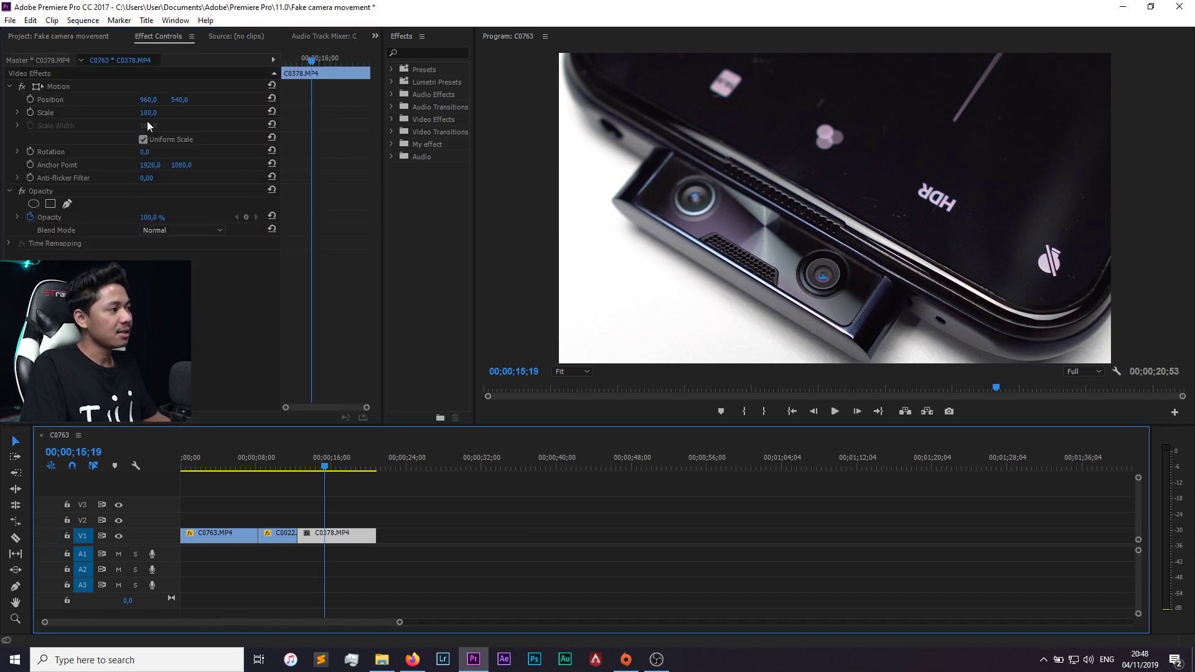
drag(149, 115, 124, 116)
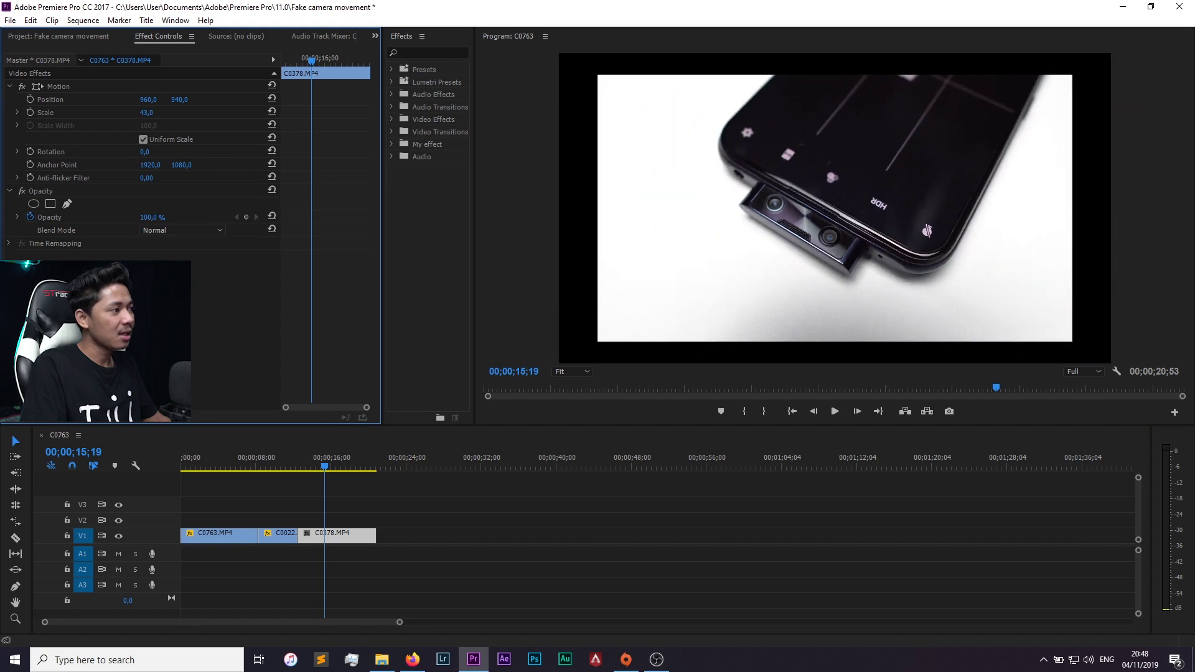
drag(149, 113, 199, 132)
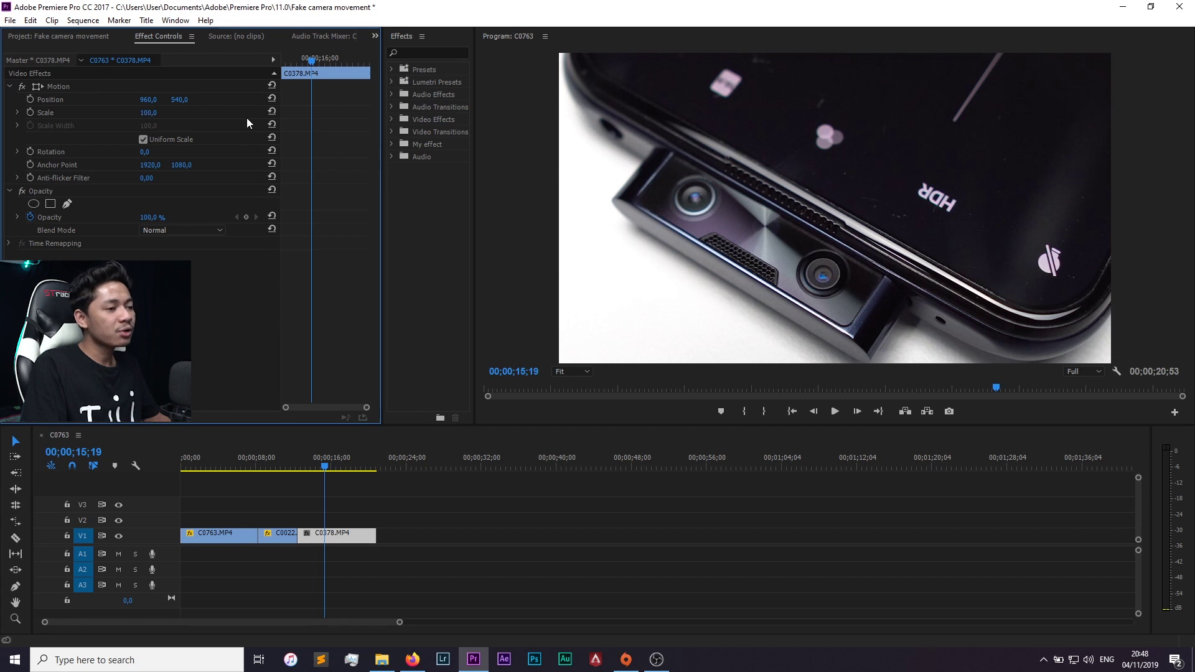
drag(148, 113, 117, 113)
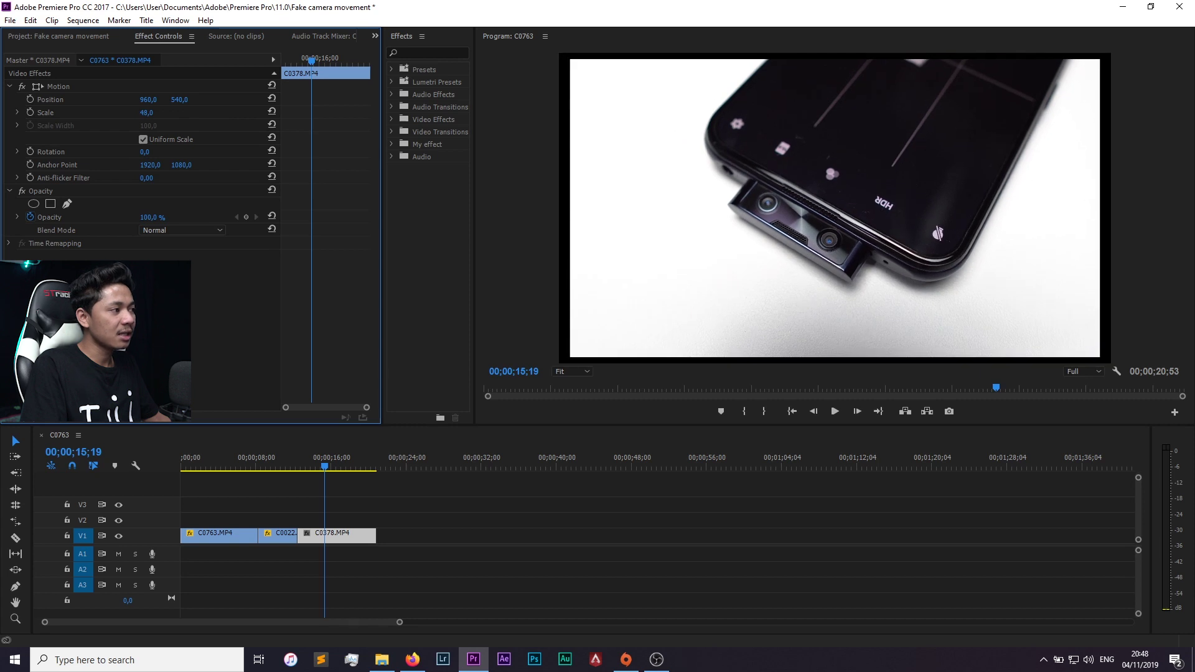
click(149, 114)
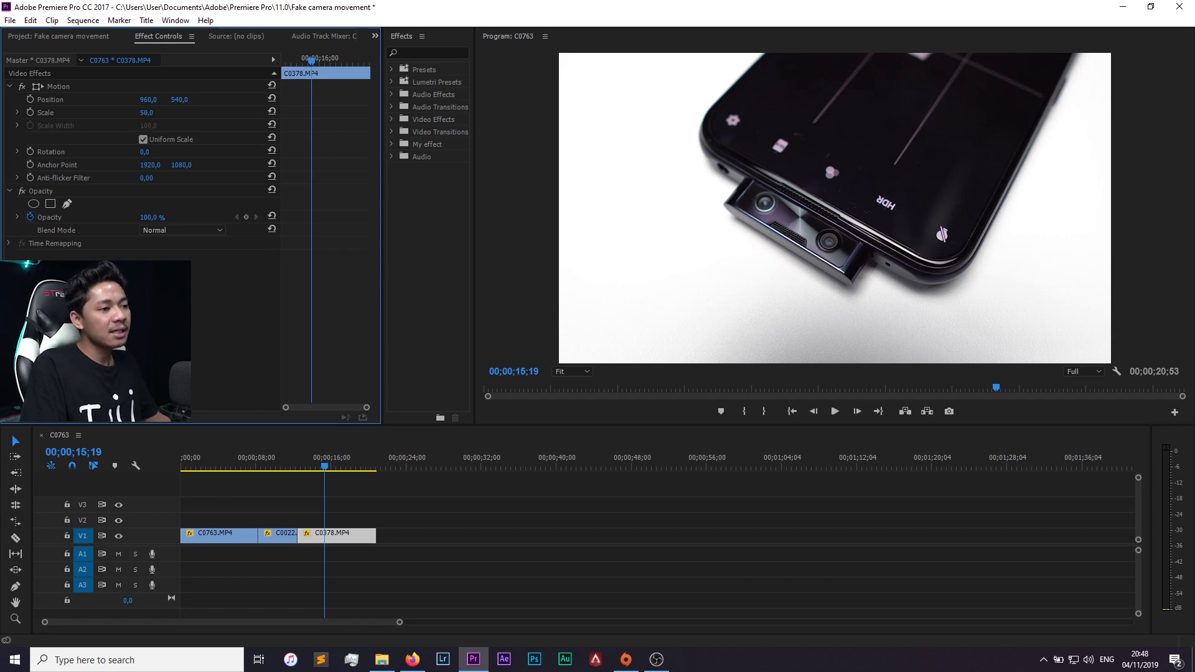
text(55)
key(Return)
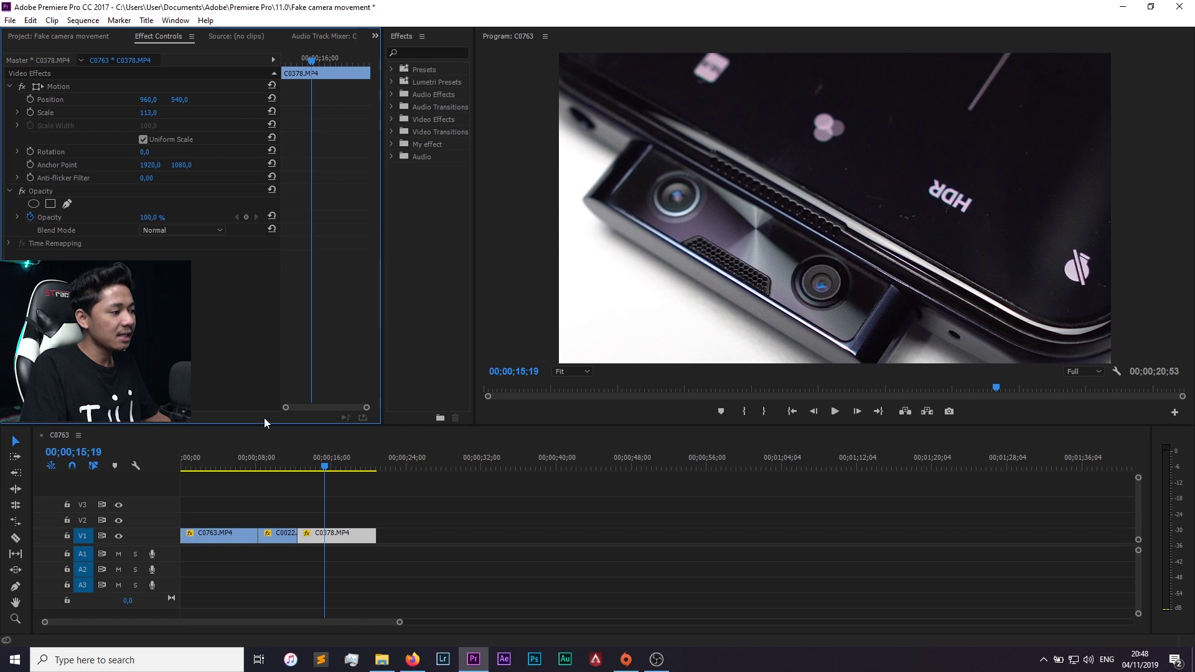
click(289, 465)
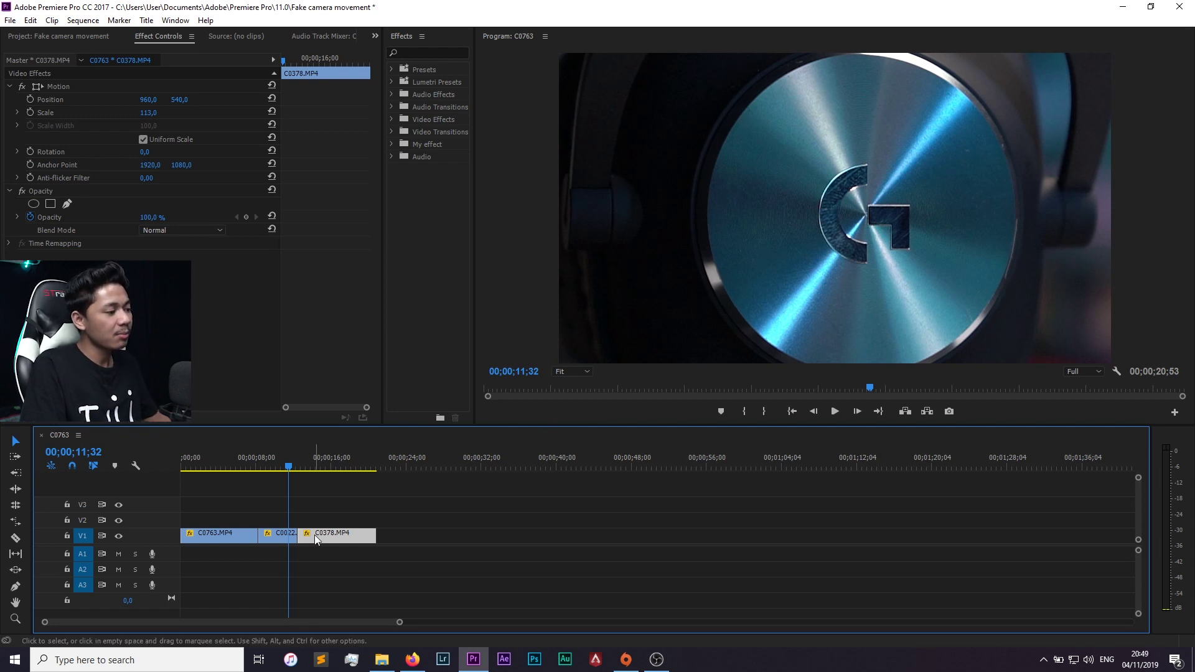
click(323, 465)
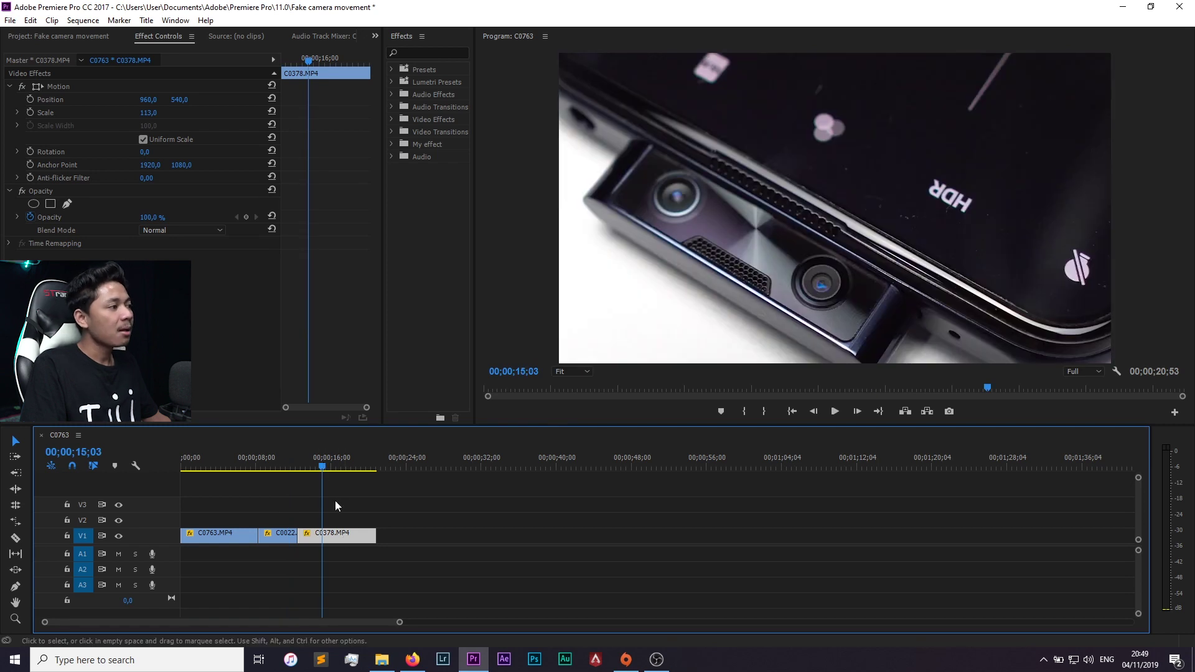
Reframe C0378 to Scale 128 and Position 1388, 430, previewing between 12;36 and 17;06
click(151, 117)
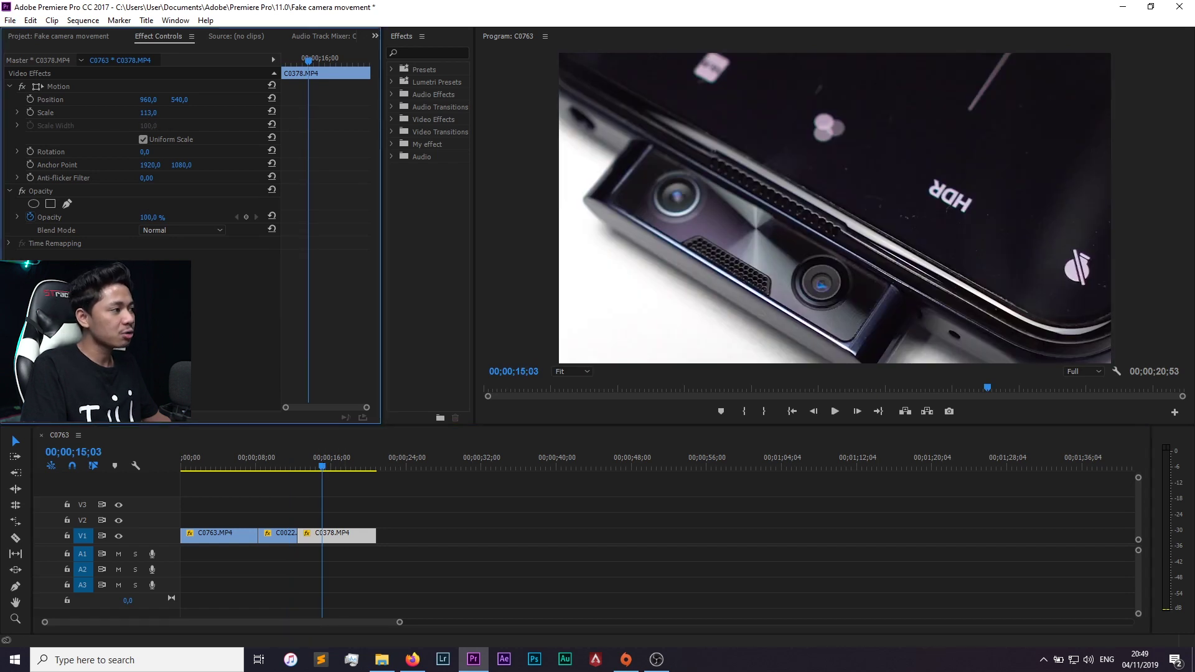
drag(148, 112, 127, 113)
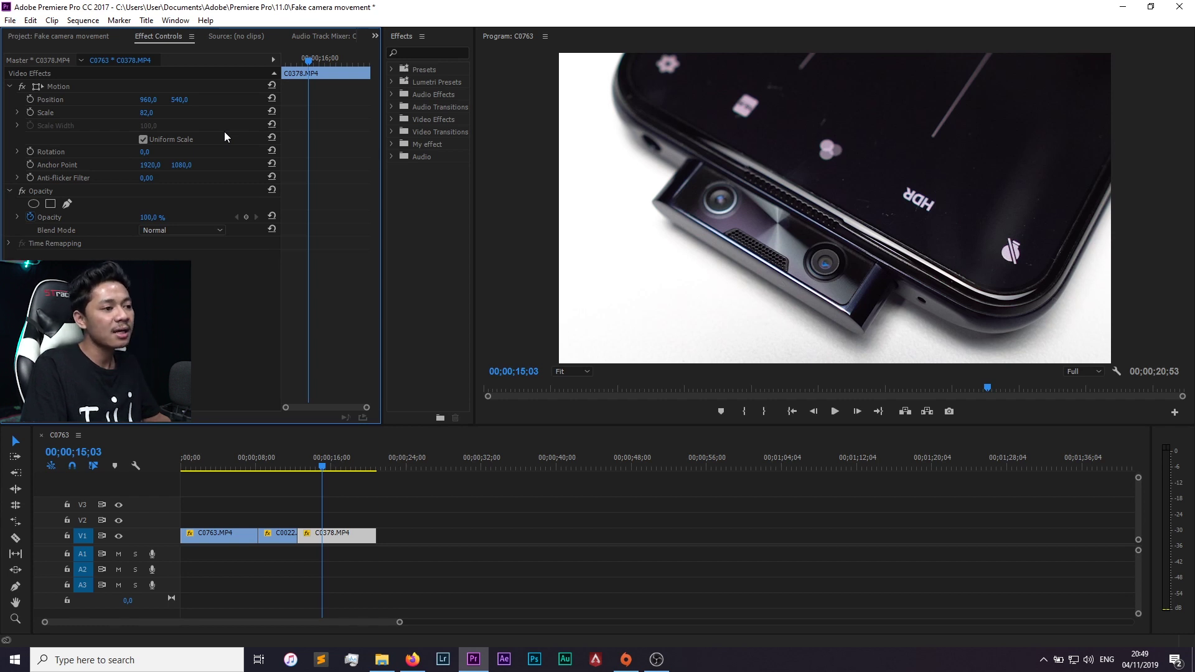
drag(148, 100, 266, 99)
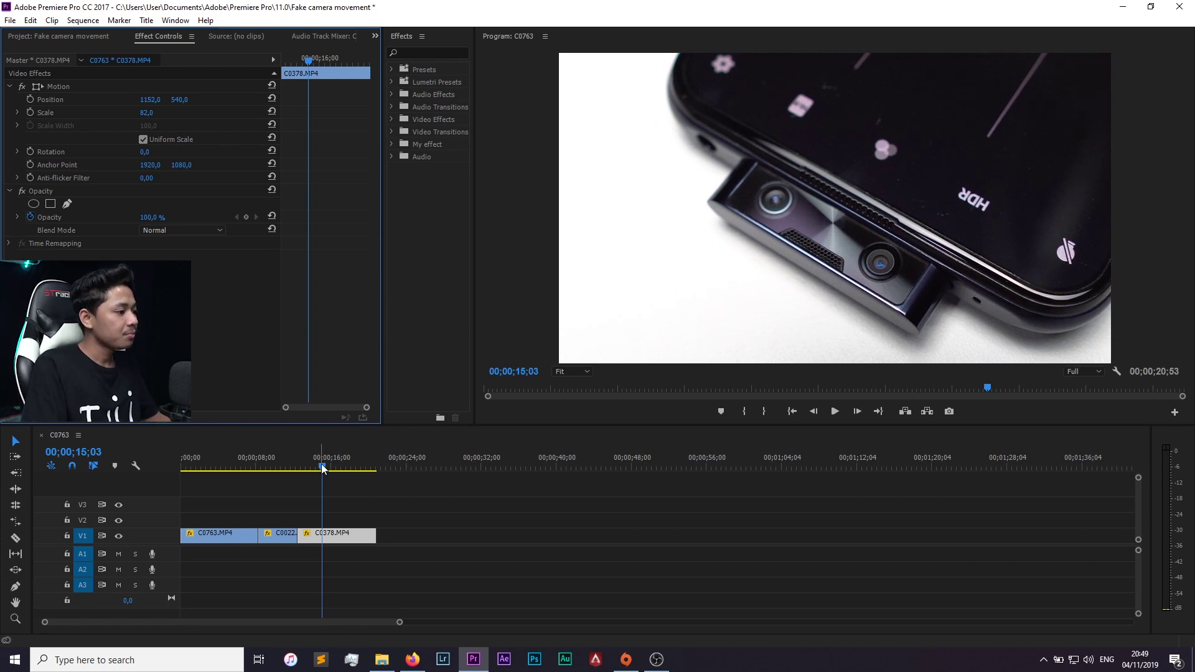
click(311, 468)
drag(311, 468, 300, 468)
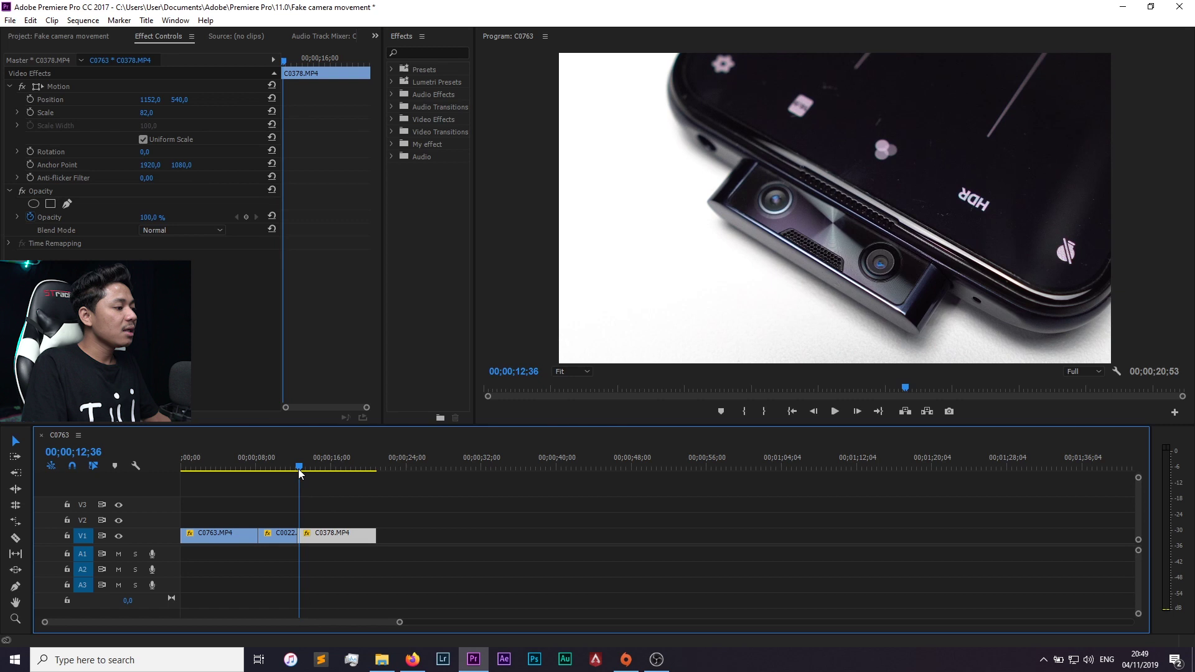
drag(211, 468, 340, 471)
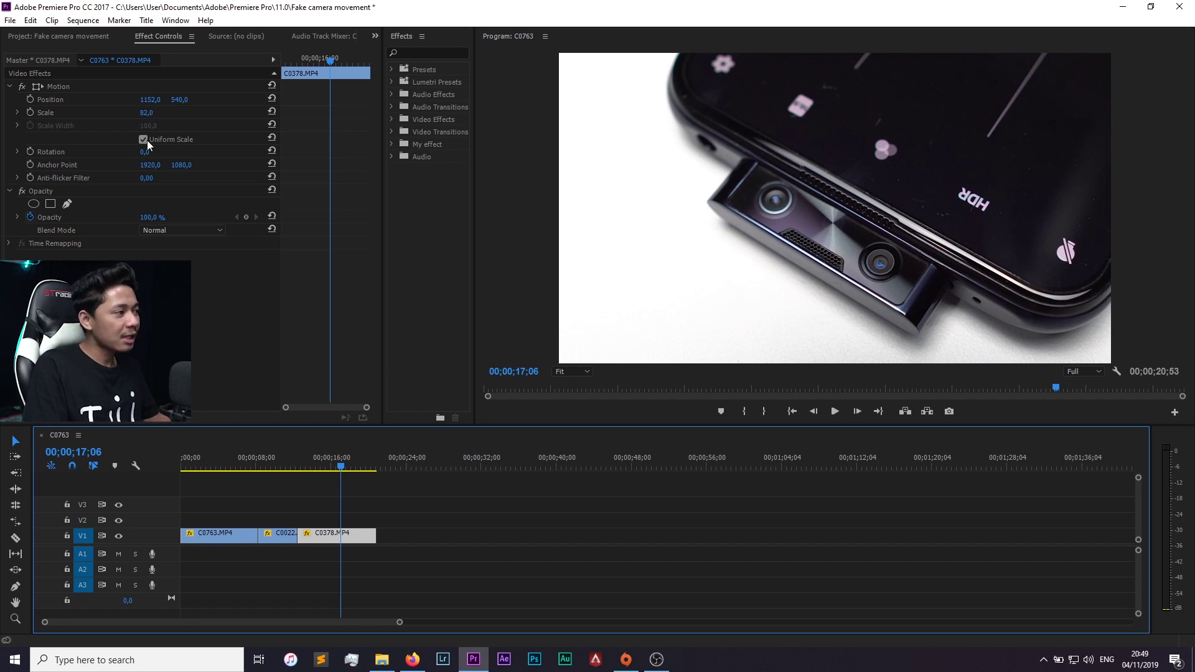
drag(147, 112, 177, 113)
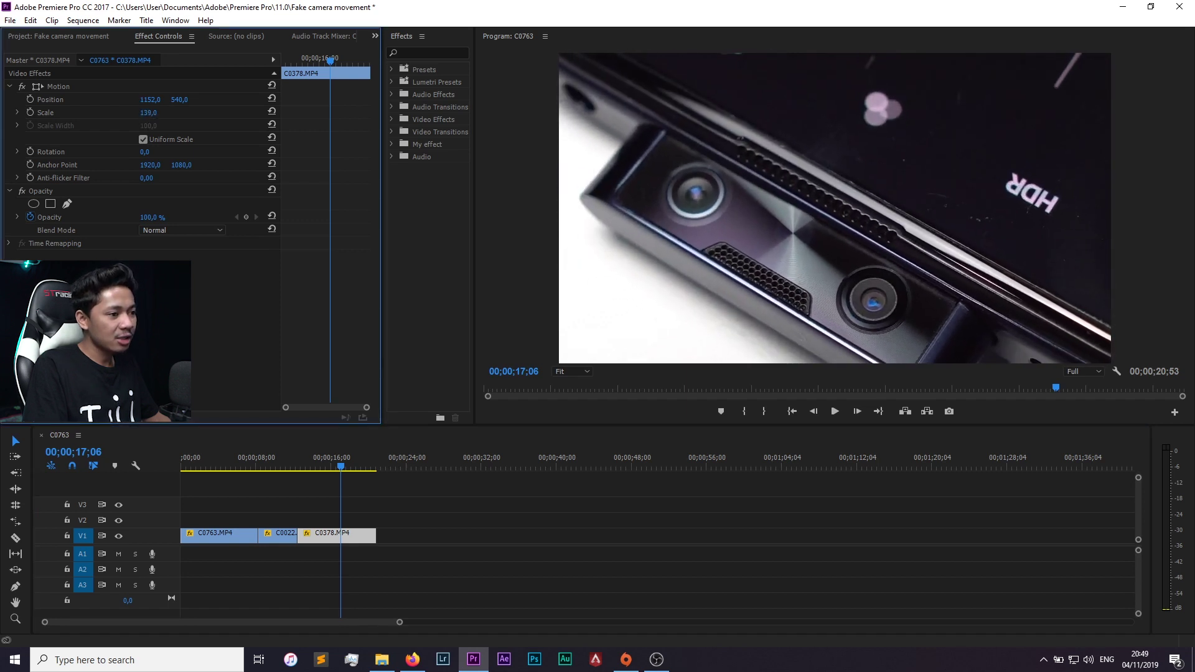
mouse_move(150, 99)
mouse_down()
mouse_move(205, 100)
mouse_move(150, 99)
mouse_up()
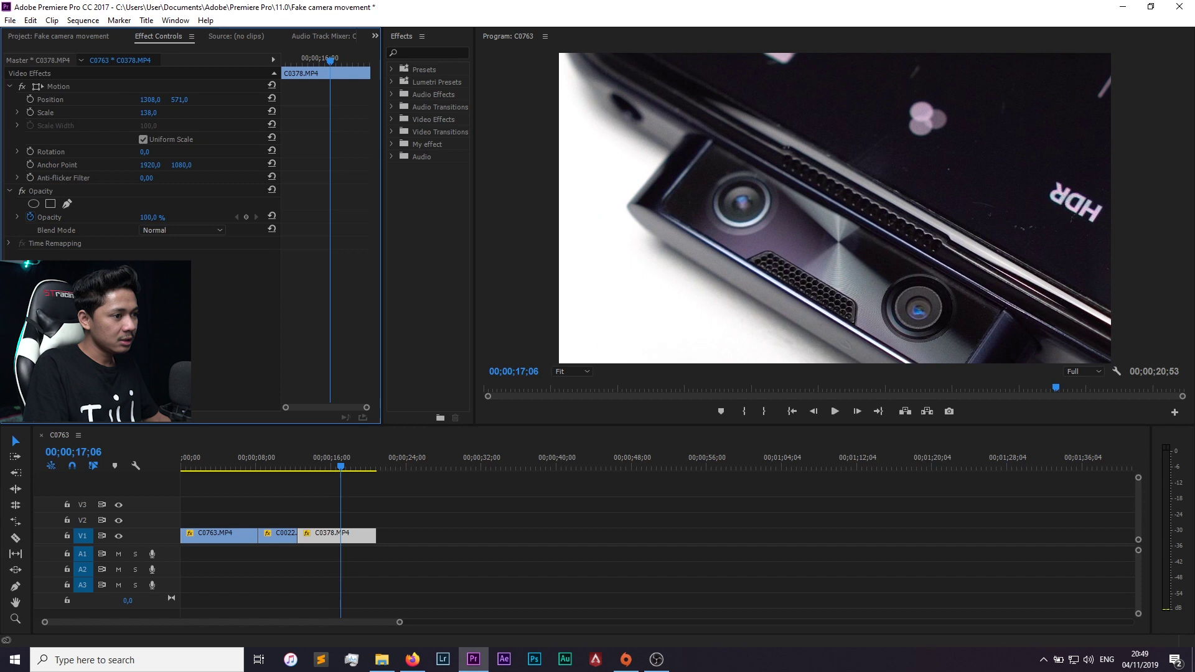
Tilt the phone clip to 5° Rotation and add a Rotation keyframe at the clip start
click(145, 153)
text(75)
key(Return)
click(145, 152)
text(15)
key(Return)
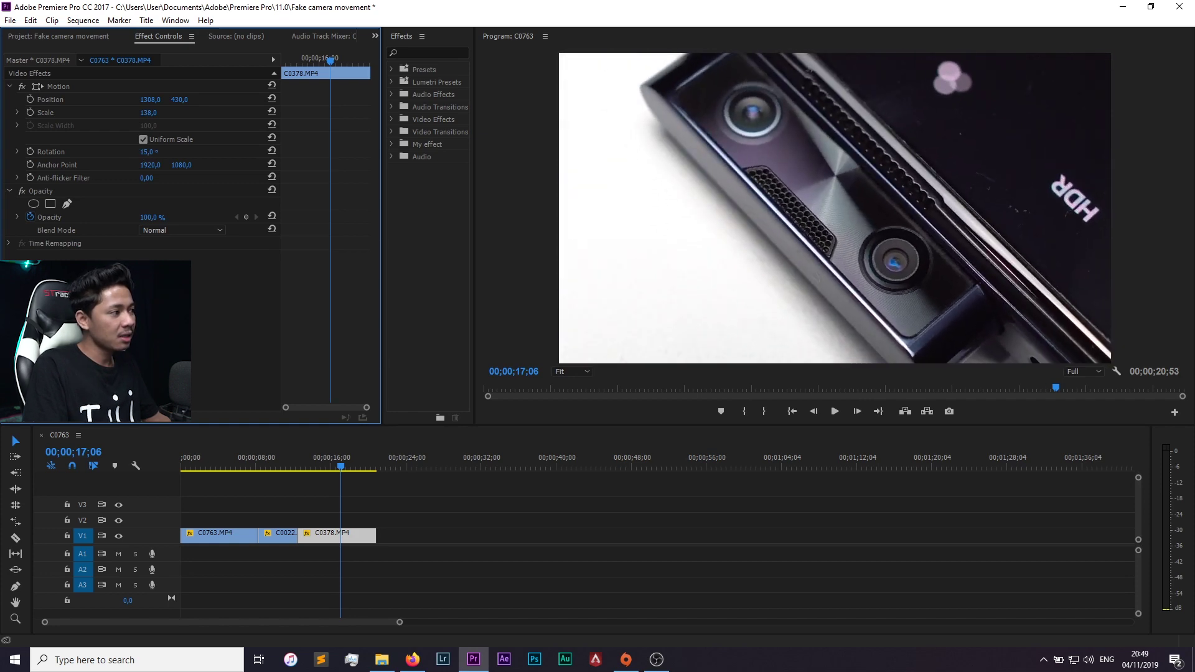
drag(144, 151, 140, 152)
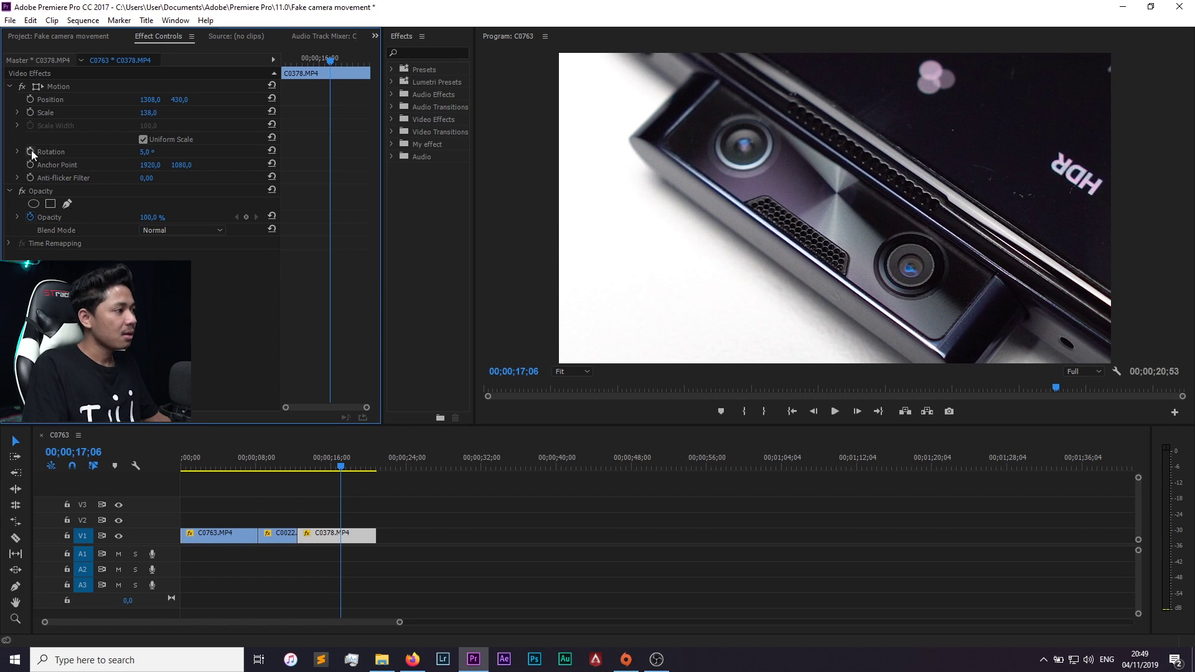
mouse_move(335, 62)
mouse_down()
mouse_move(230, 73)
mouse_move(245, 150)
mouse_up()
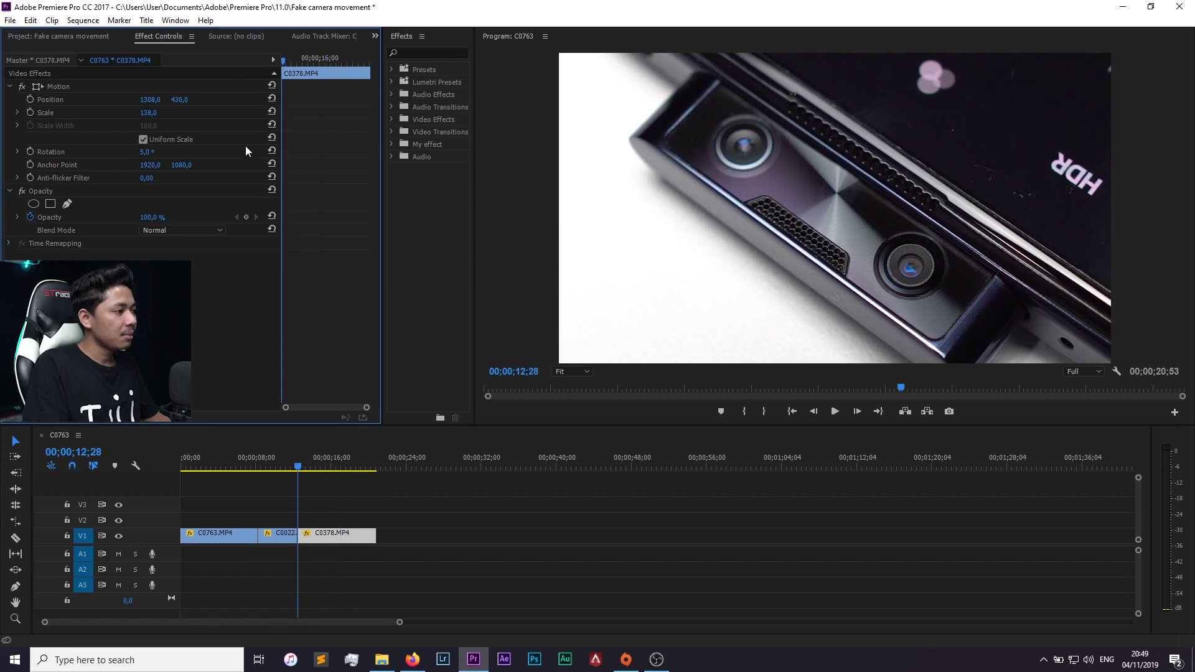
click(30, 151)
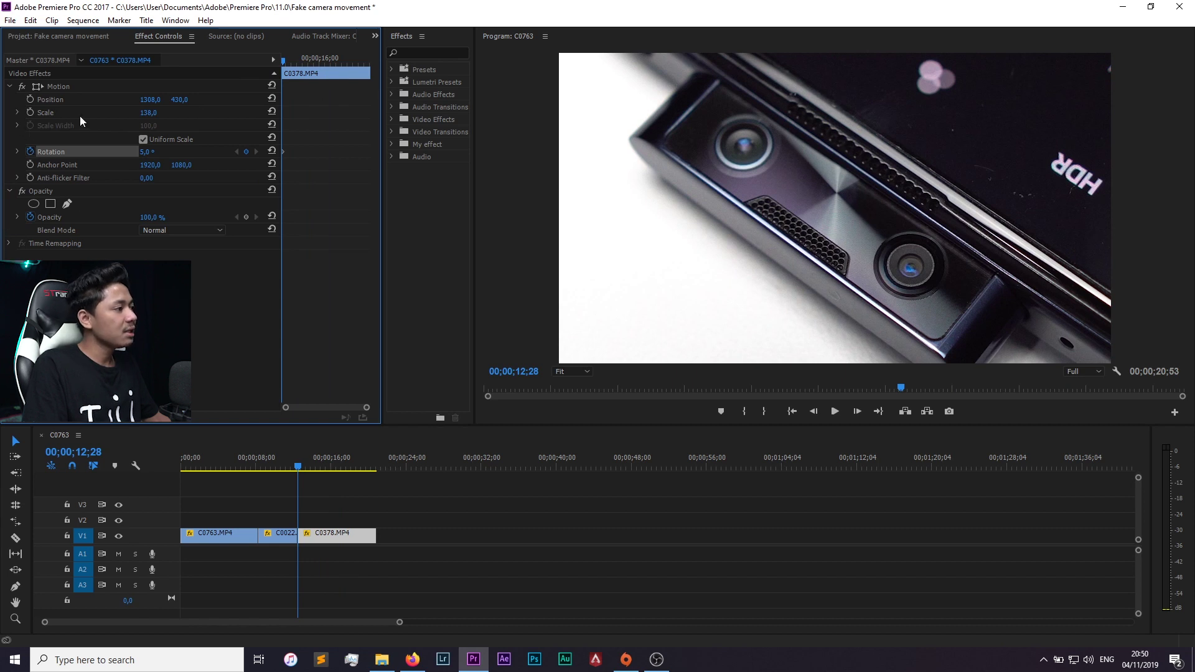
Zoom C0378 to Scale 151, set Position X to 1415, and keyframe Scale at the clip start
drag(148, 114, 170, 114)
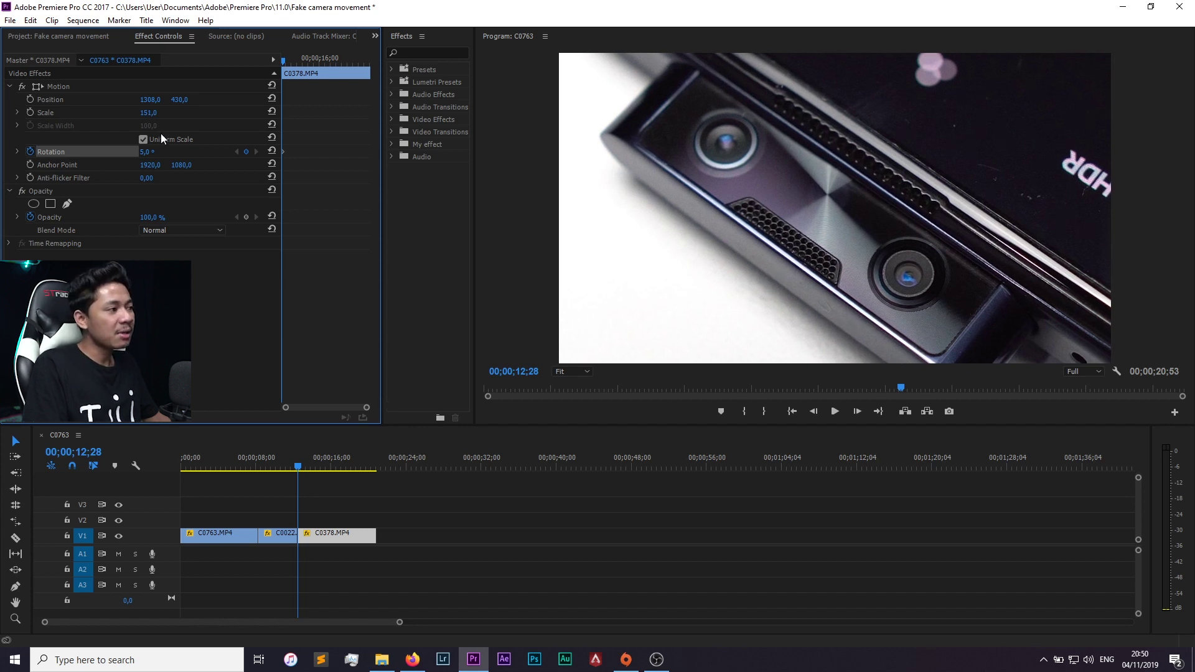
drag(148, 99, 3, 190)
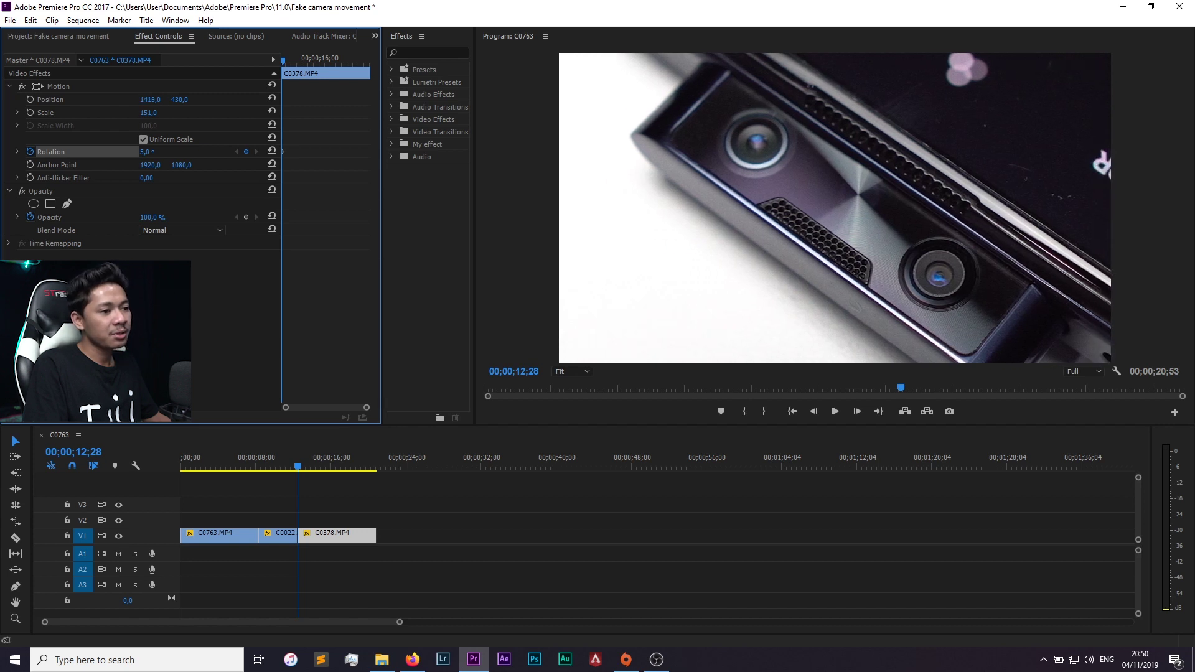
click(30, 112)
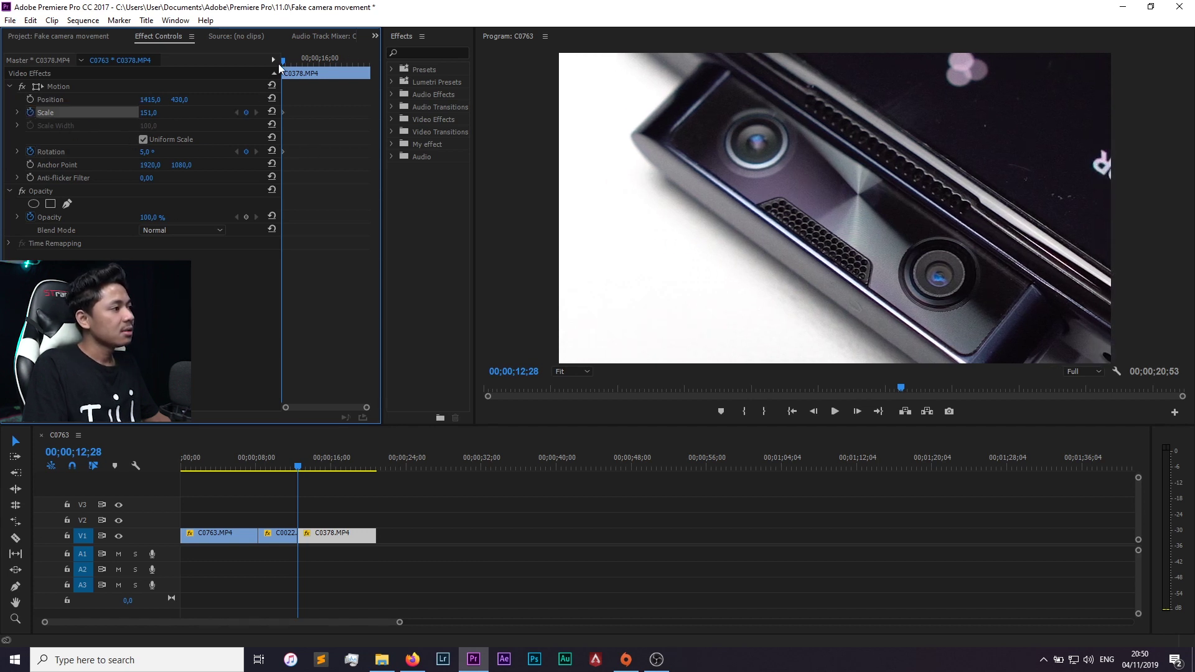
click(30, 99)
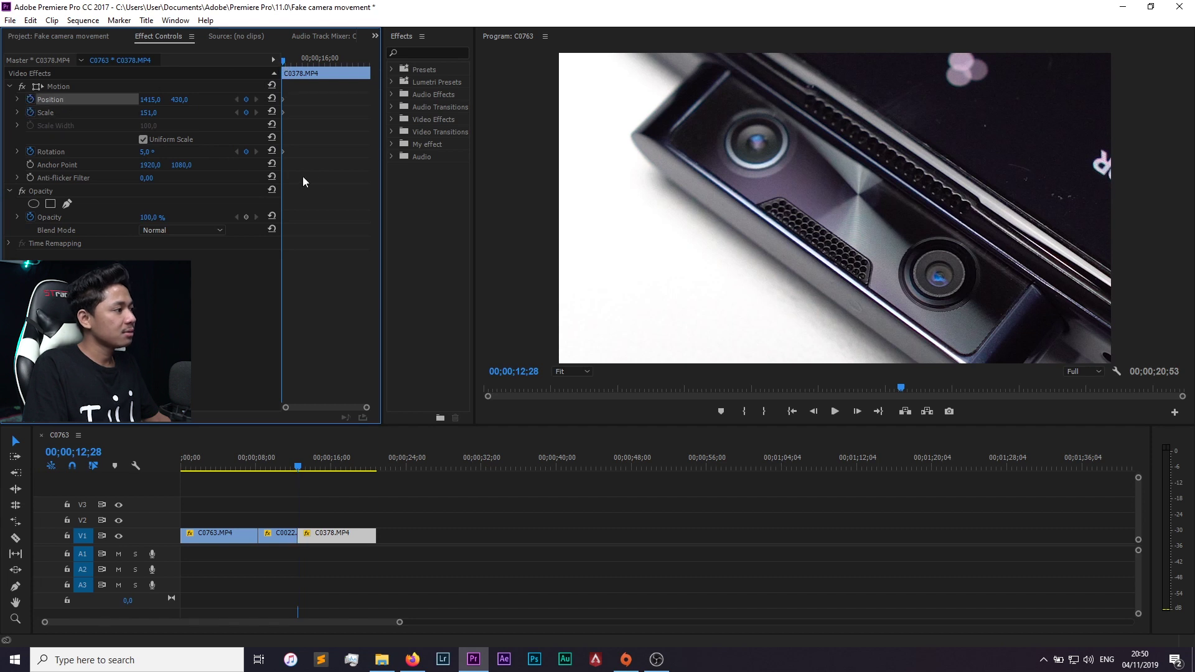
key(ctrl+z)
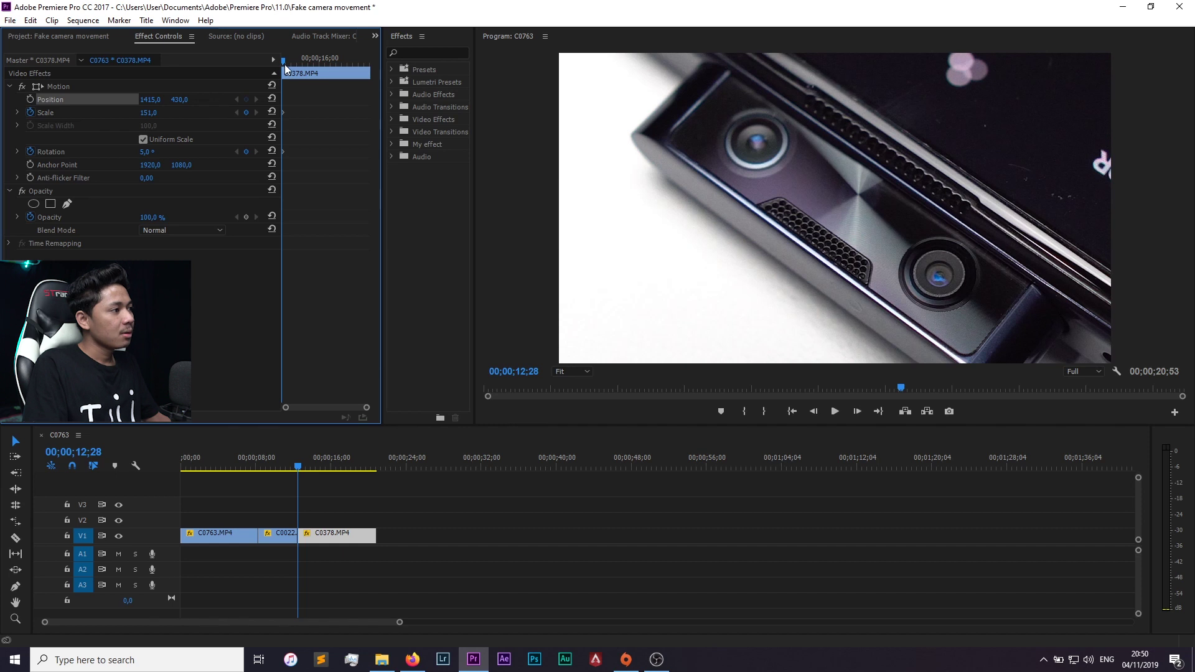
At 16;56 set Scale to 86 and Rotation to 0°, then step back to preview
drag(285, 61, 328, 65)
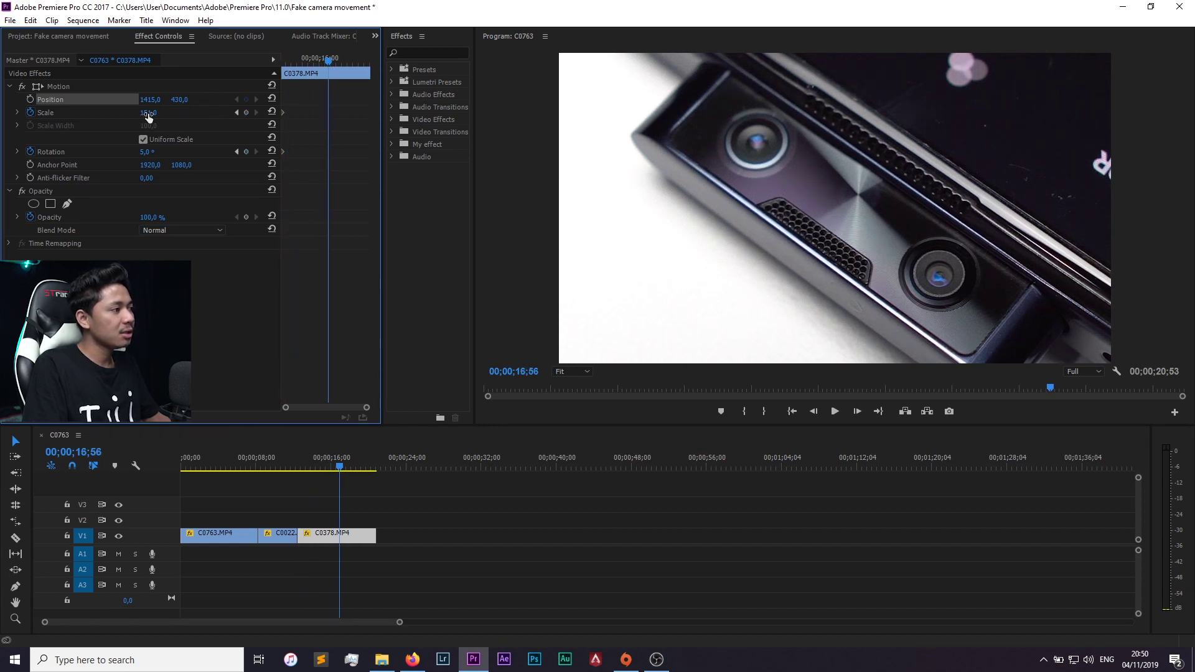
drag(148, 113, 127, 113)
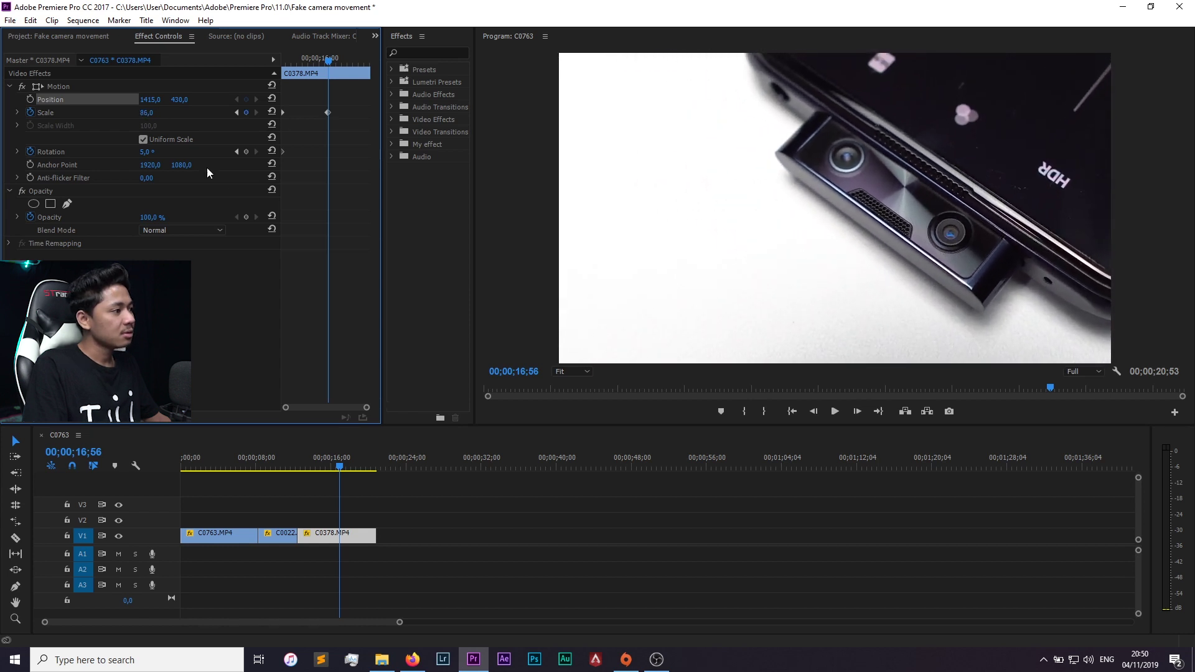
drag(145, 154, 145, 155)
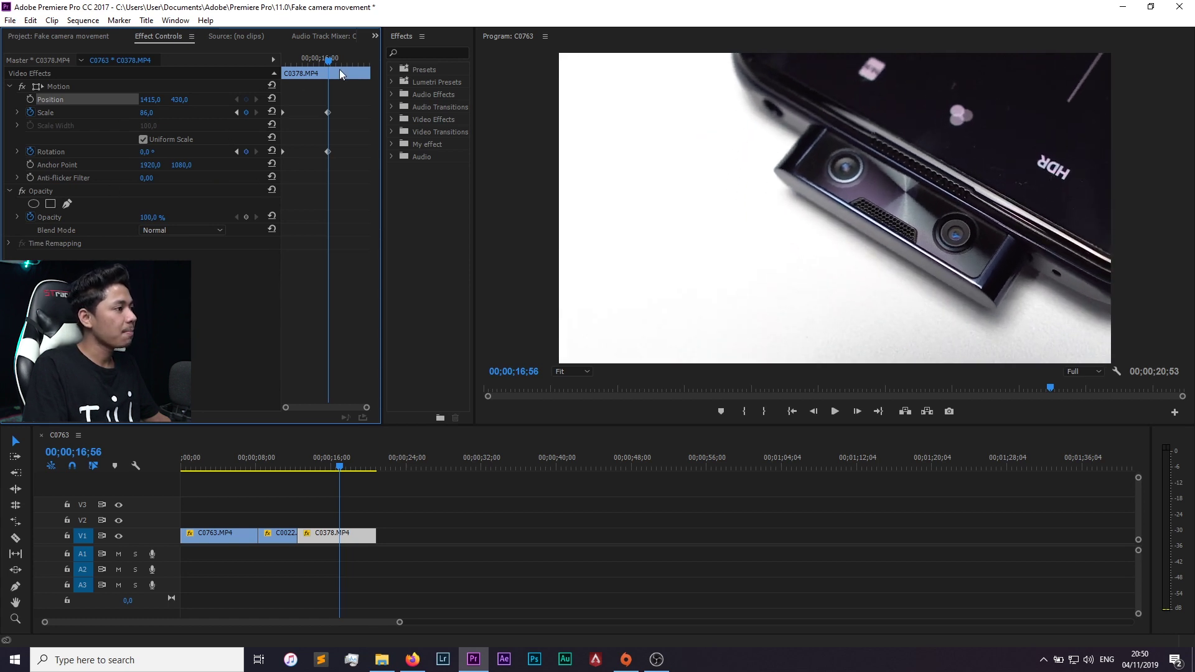
drag(330, 60, 296, 60)
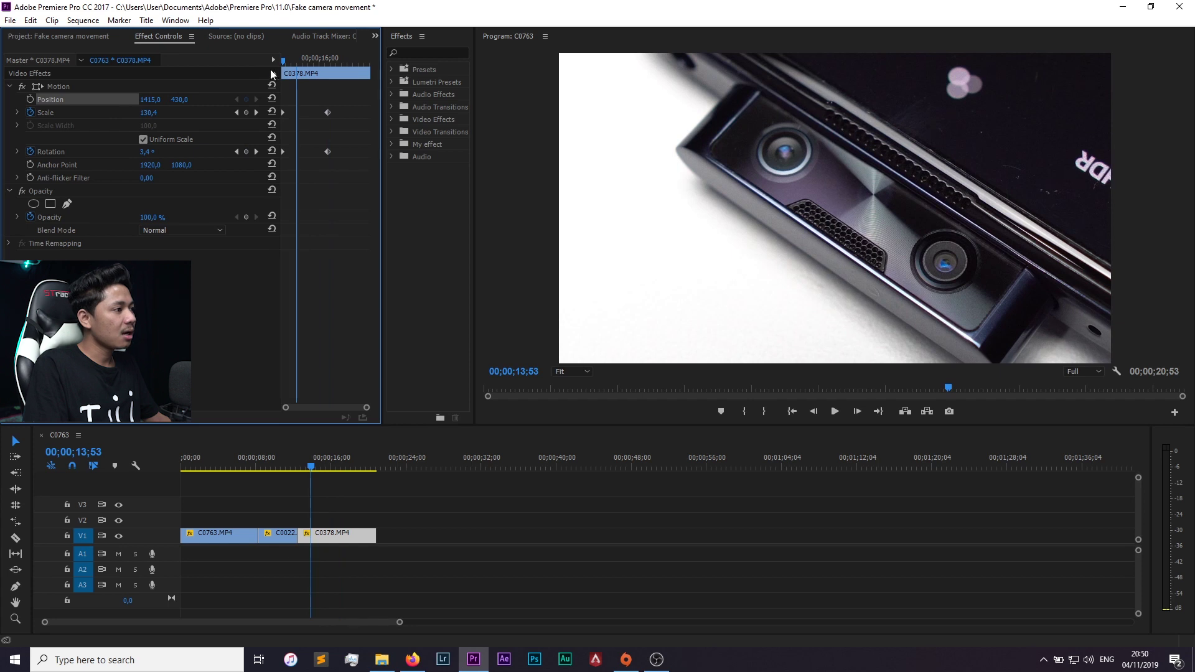
Preview the zoom-out from the clip start partway through the move
click(283, 61)
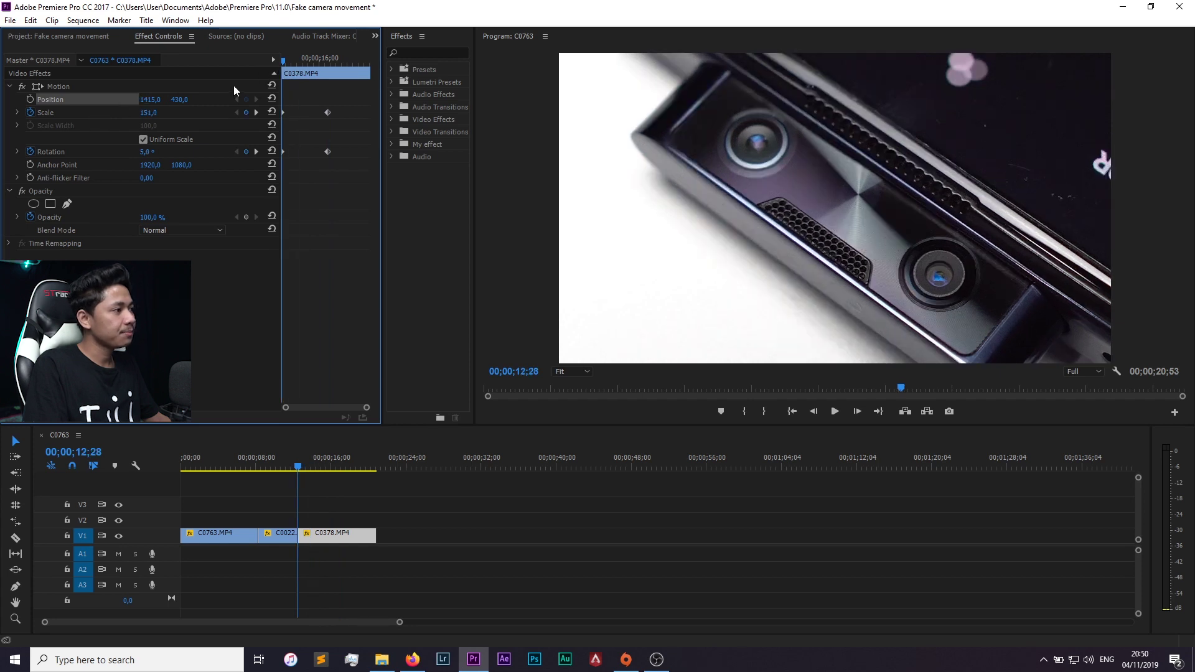
drag(281, 61, 328, 70)
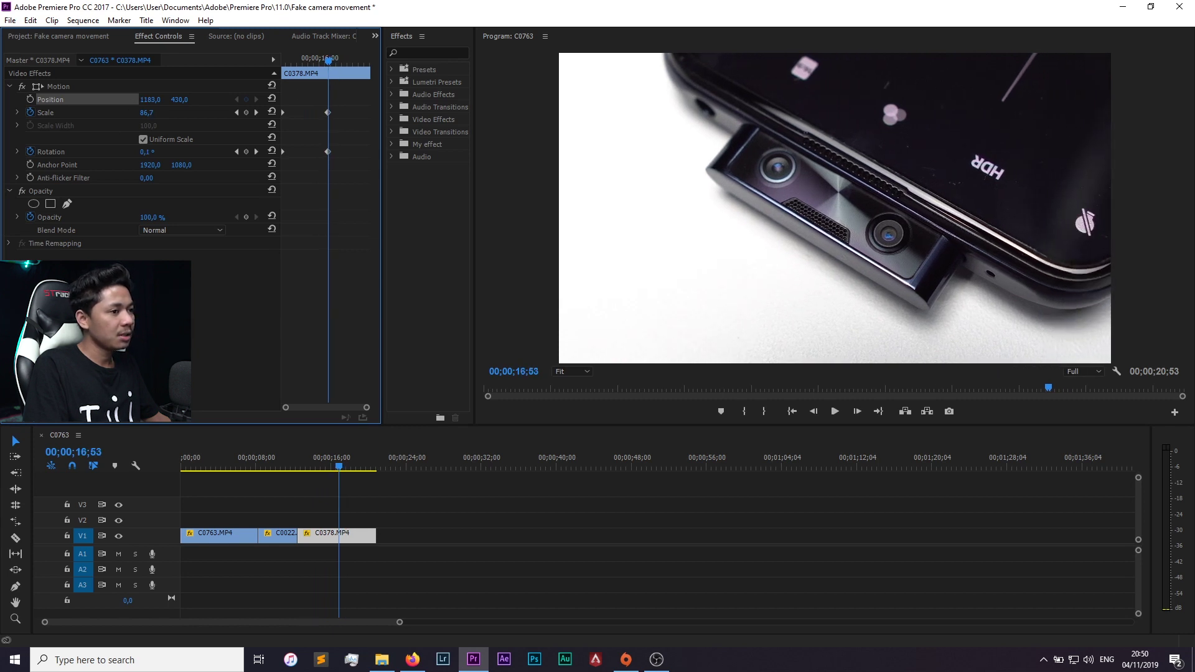
drag(342, 62, 213, 66)
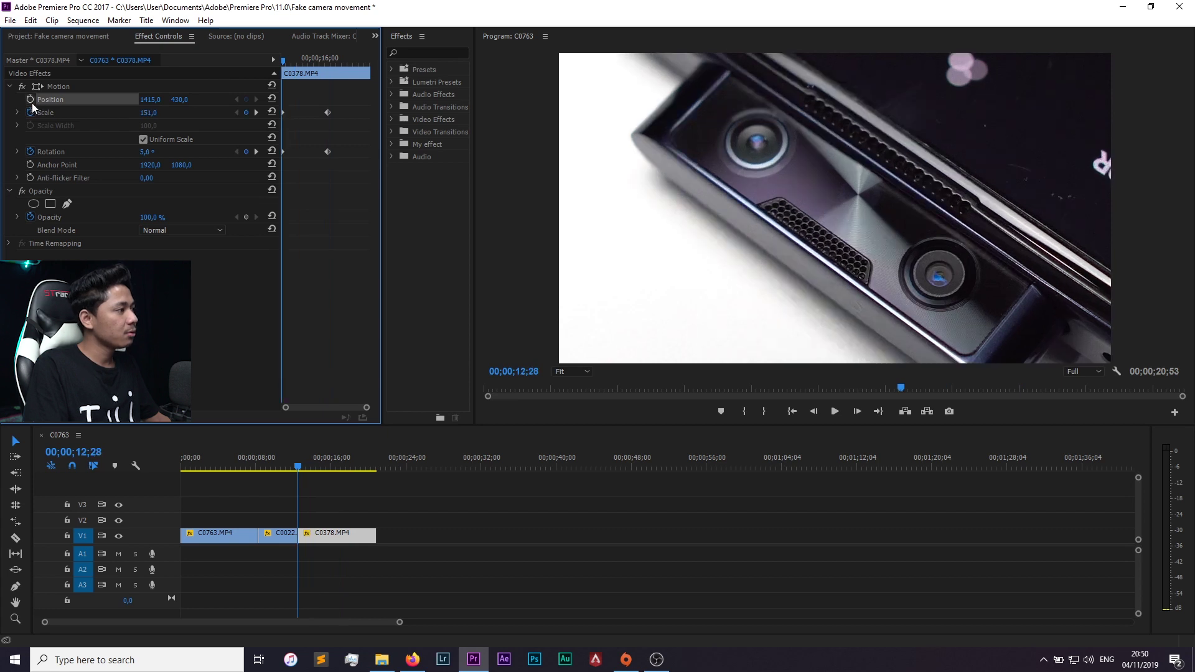
At 16;53 pan Position X to 1229 and align the Scale and Rotation keyframes there
drag(285, 61, 329, 61)
drag(151, 102, 81, 101)
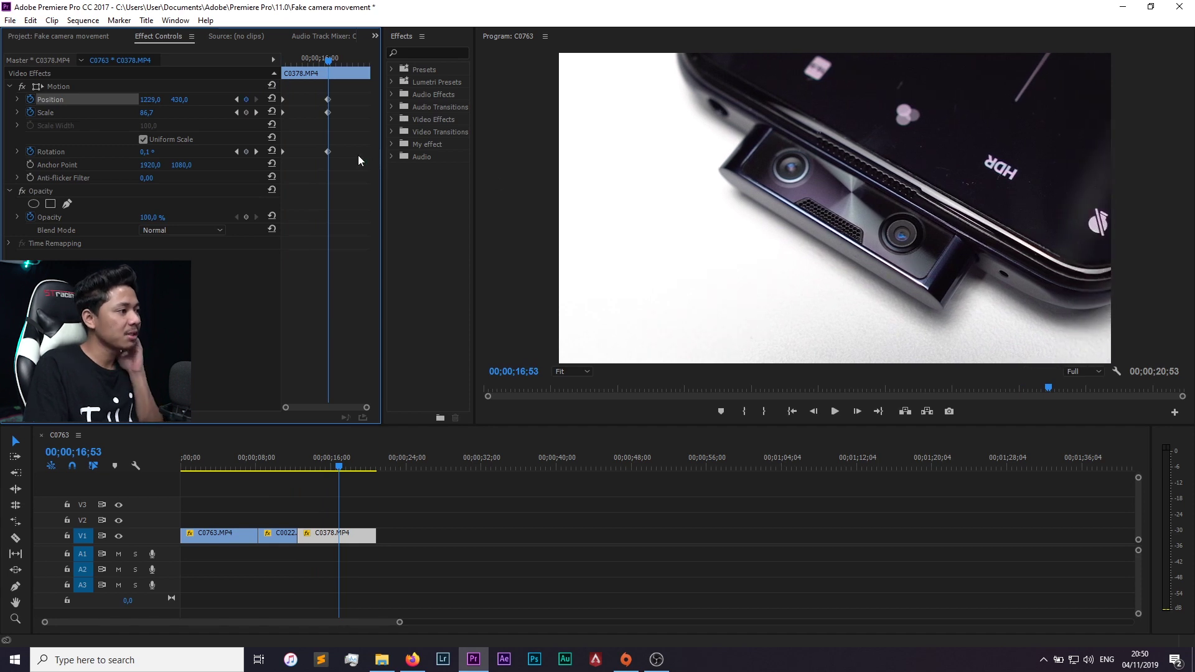
click(349, 137)
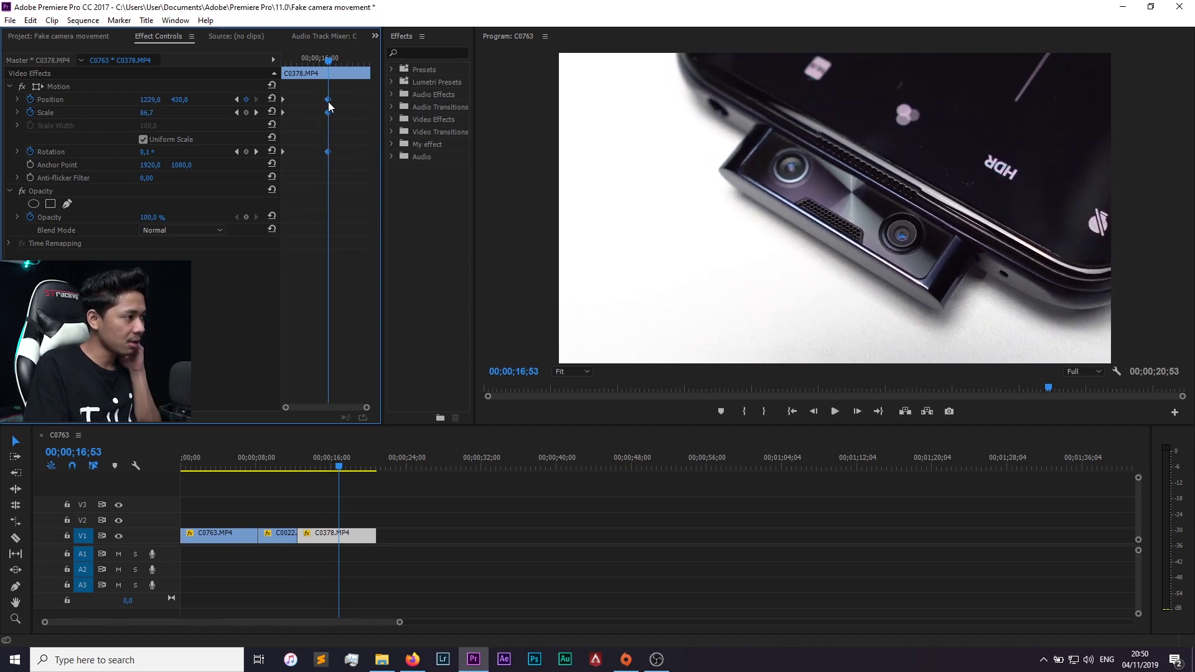
drag(328, 153, 327, 112)
click(329, 98)
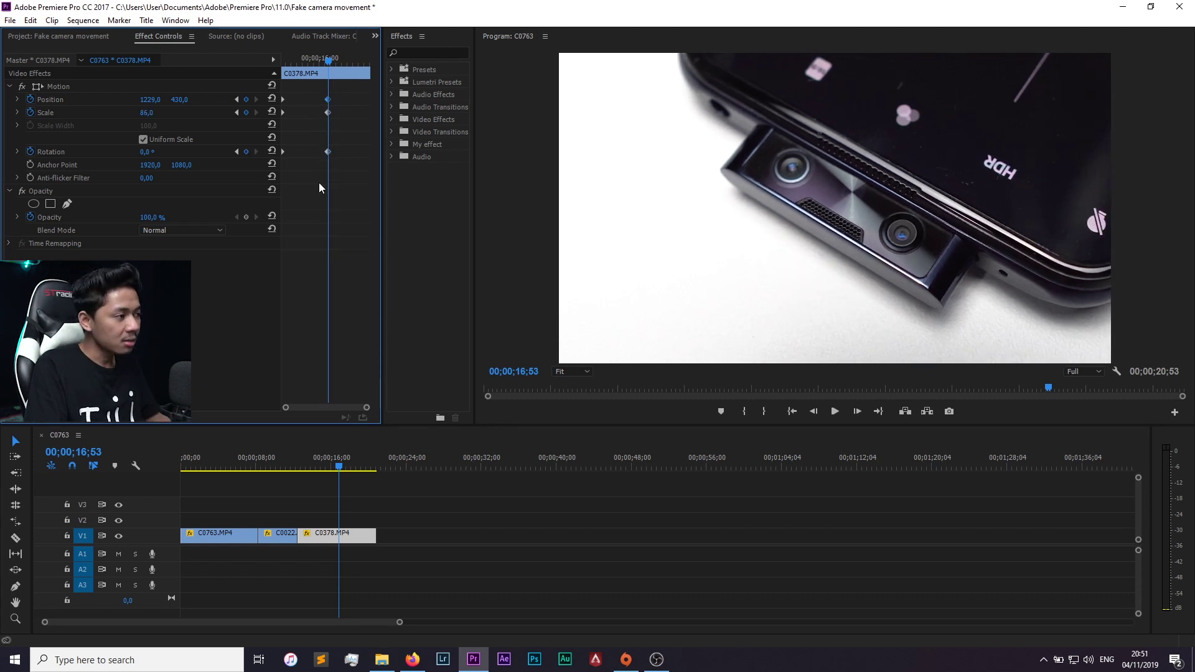
click(296, 163)
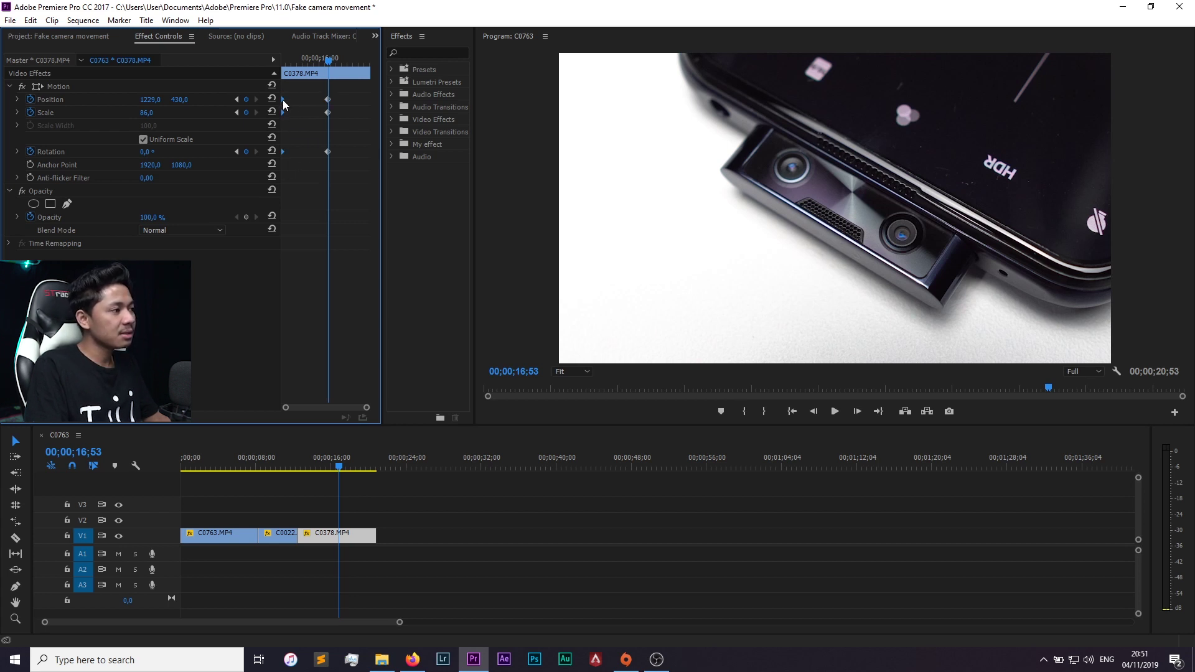
Apply Ease In to the ending Position, Scale and Rotation keyframes and play the move back
right_click(283, 101)
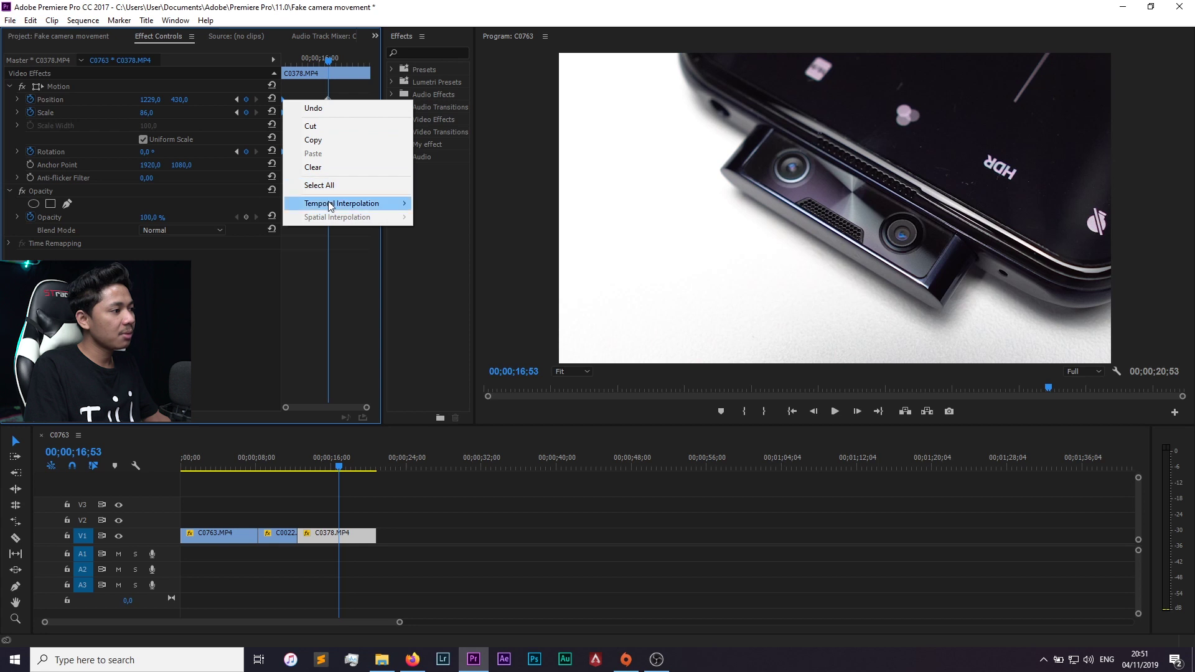
mouse_move(330, 206)
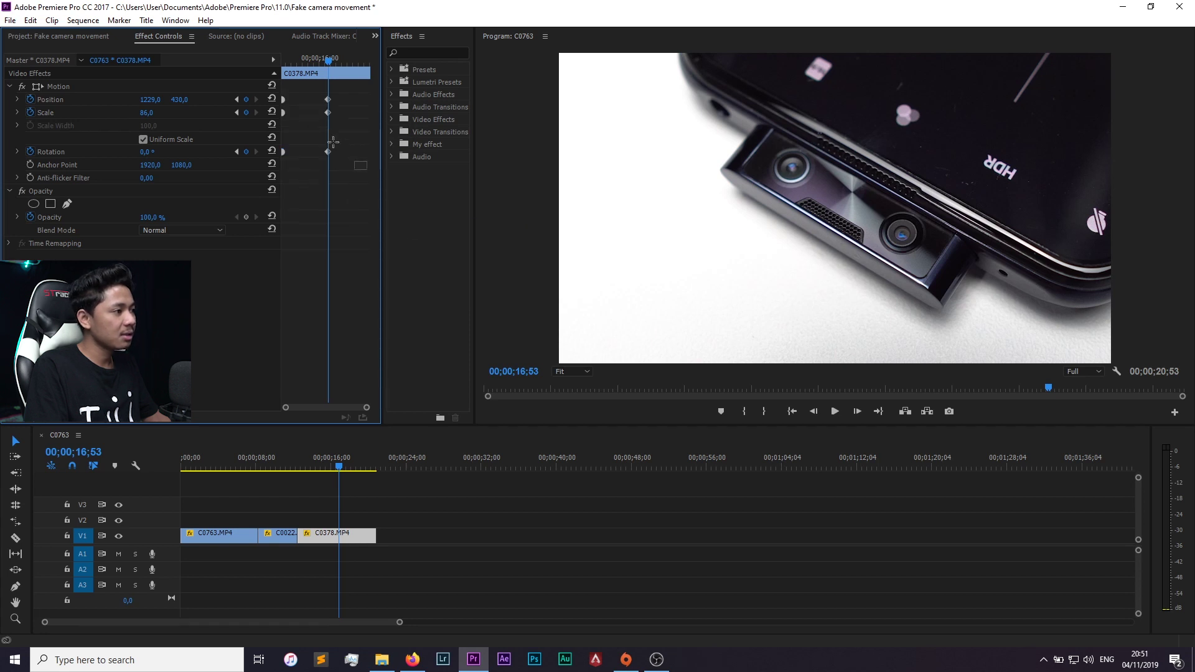
right_click(327, 100)
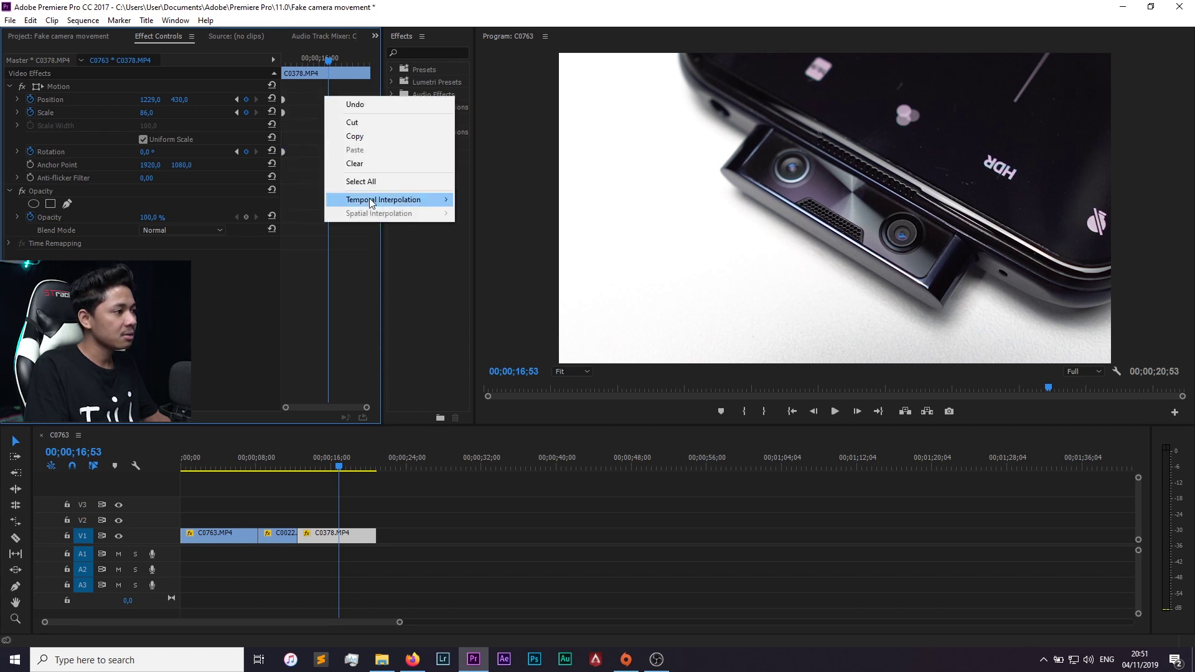
mouse_move(372, 202)
click(495, 272)
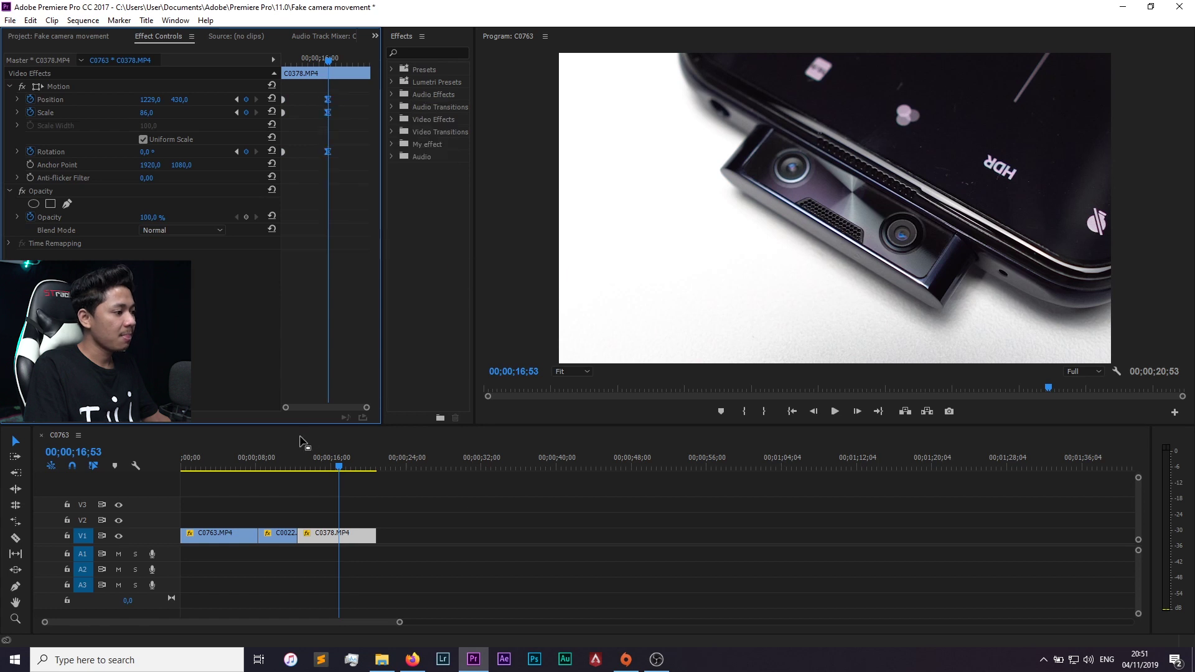
click(293, 467)
key(space)
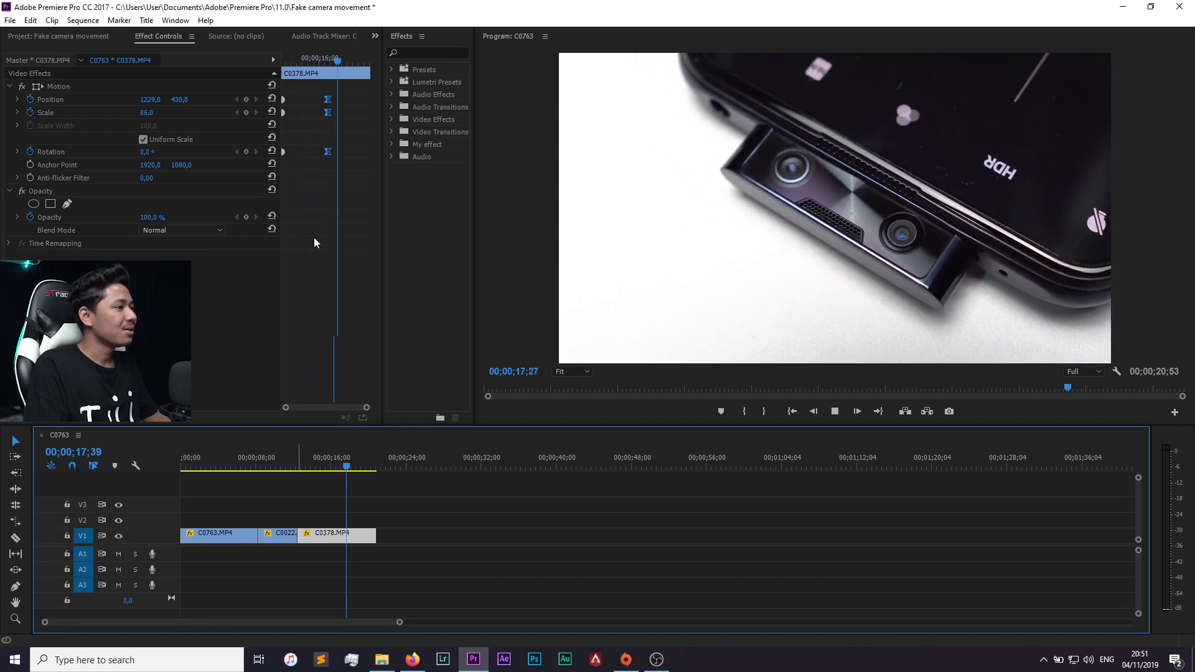
Raise C0378's starting Rotation to about 19° at the clip start and play it back
drag(336, 60, 271, 55)
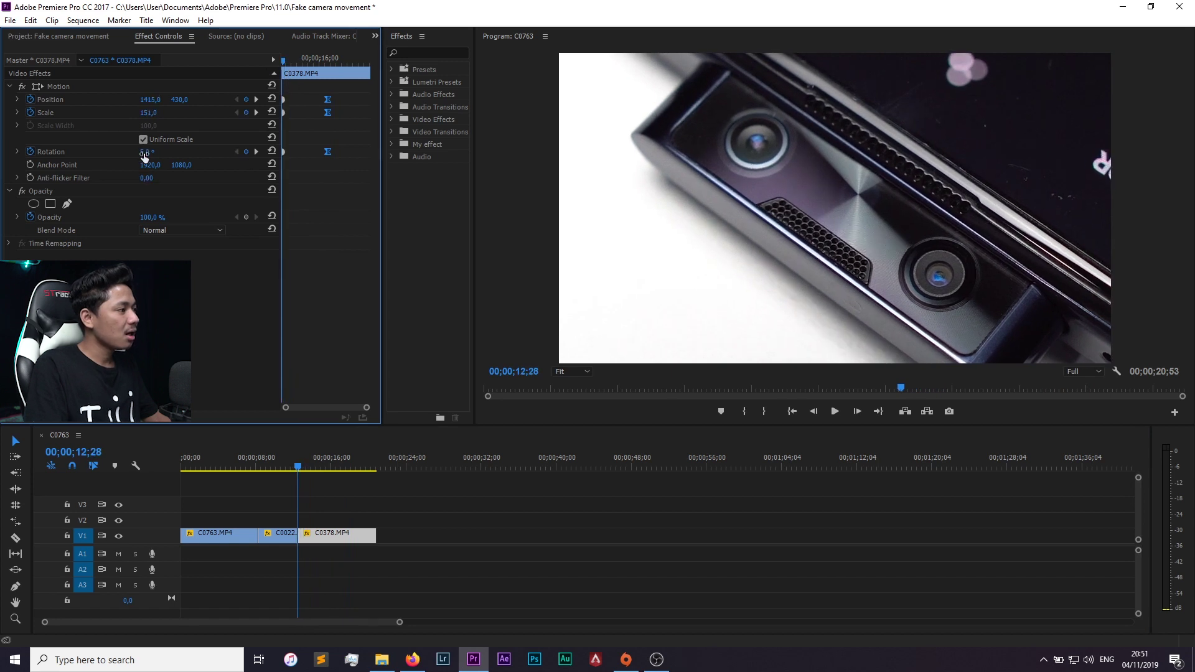
mouse_move(143, 154)
mouse_down()
mouse_move(163, 154)
mouse_move(135, 152)
mouse_up()
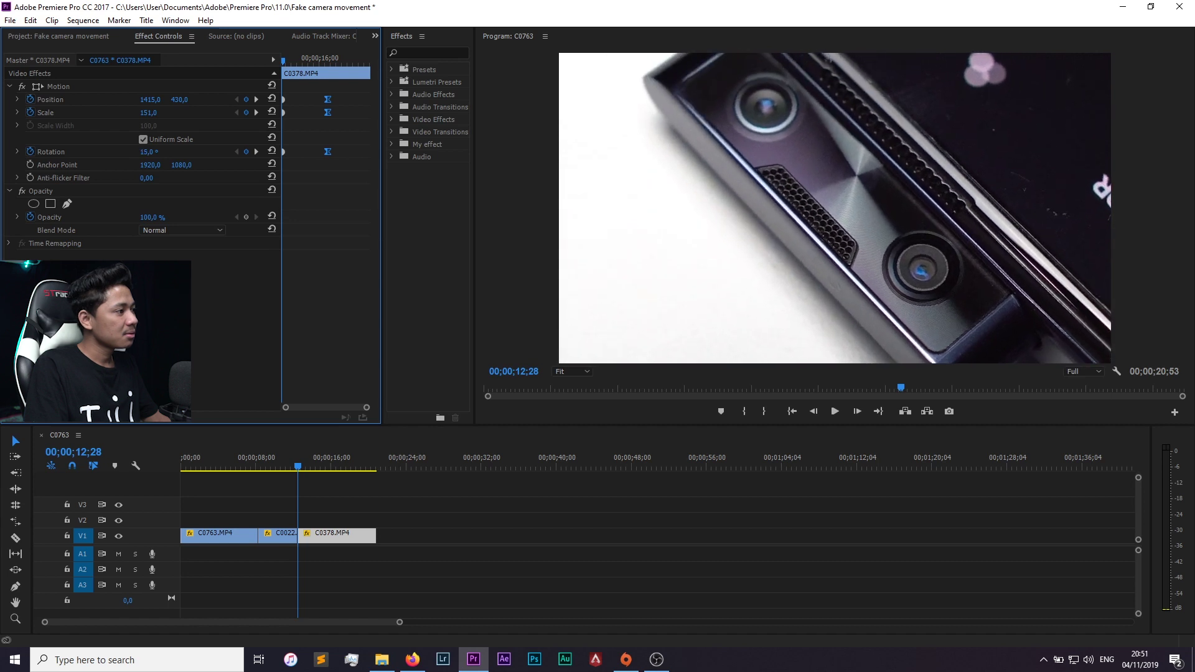
drag(136, 151, 148, 152)
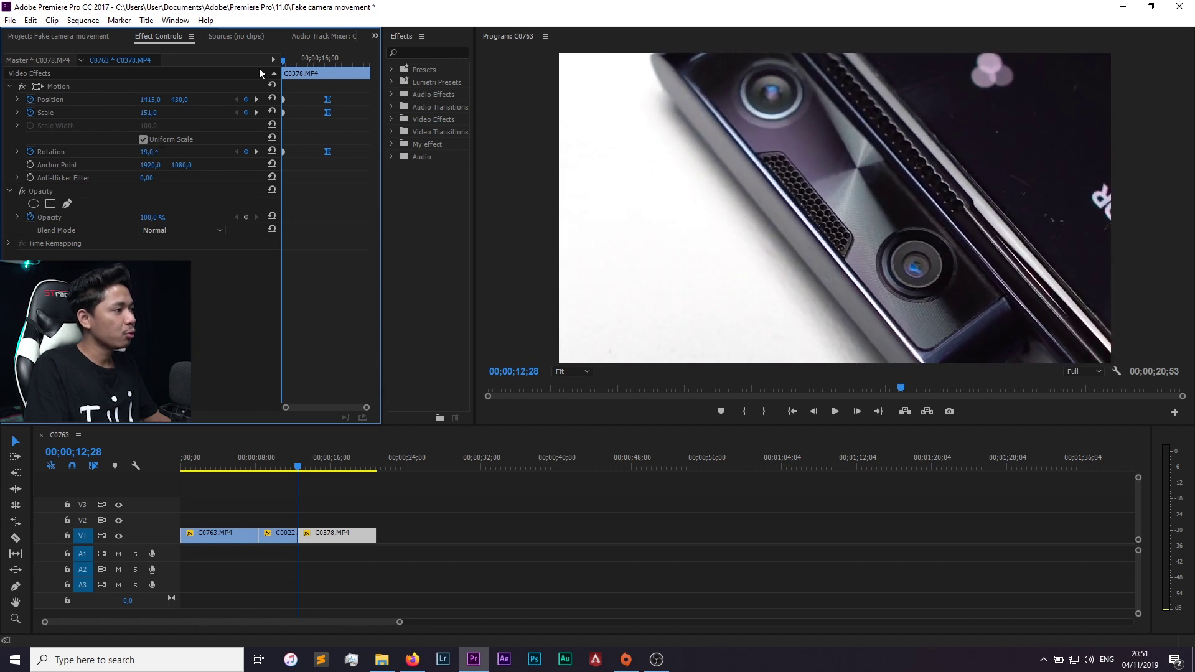
key(space)
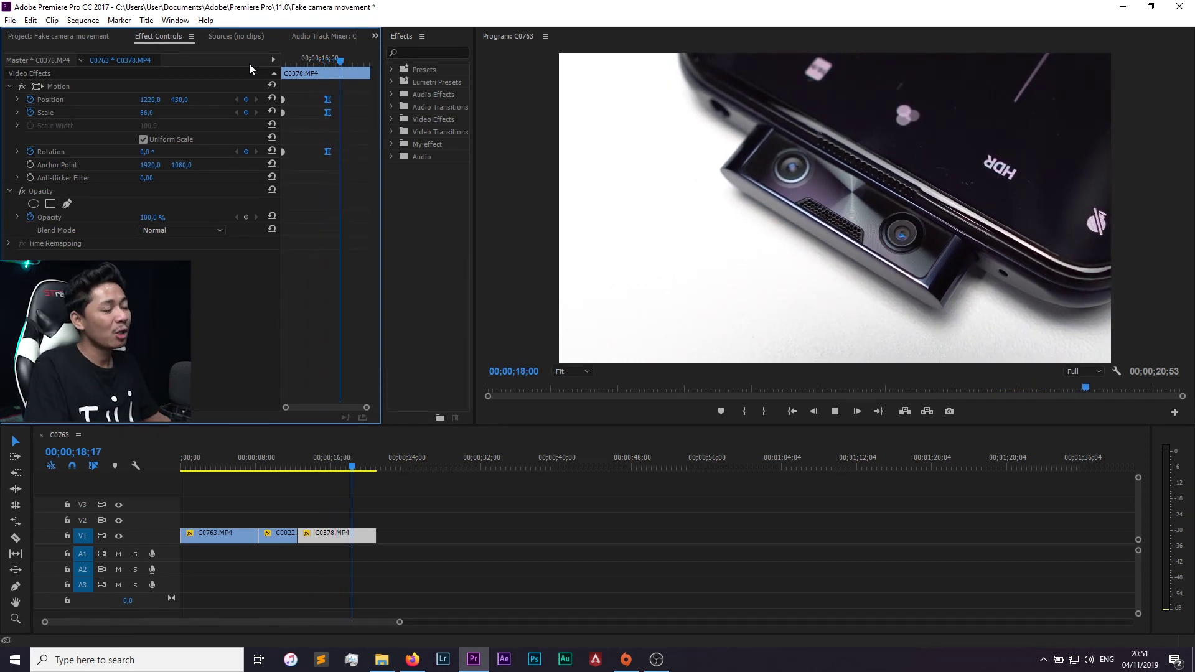
Replay the phone clip's move from 14;14, stop it, and jump to the sequence start
drag(316, 61, 272, 55)
key(space)
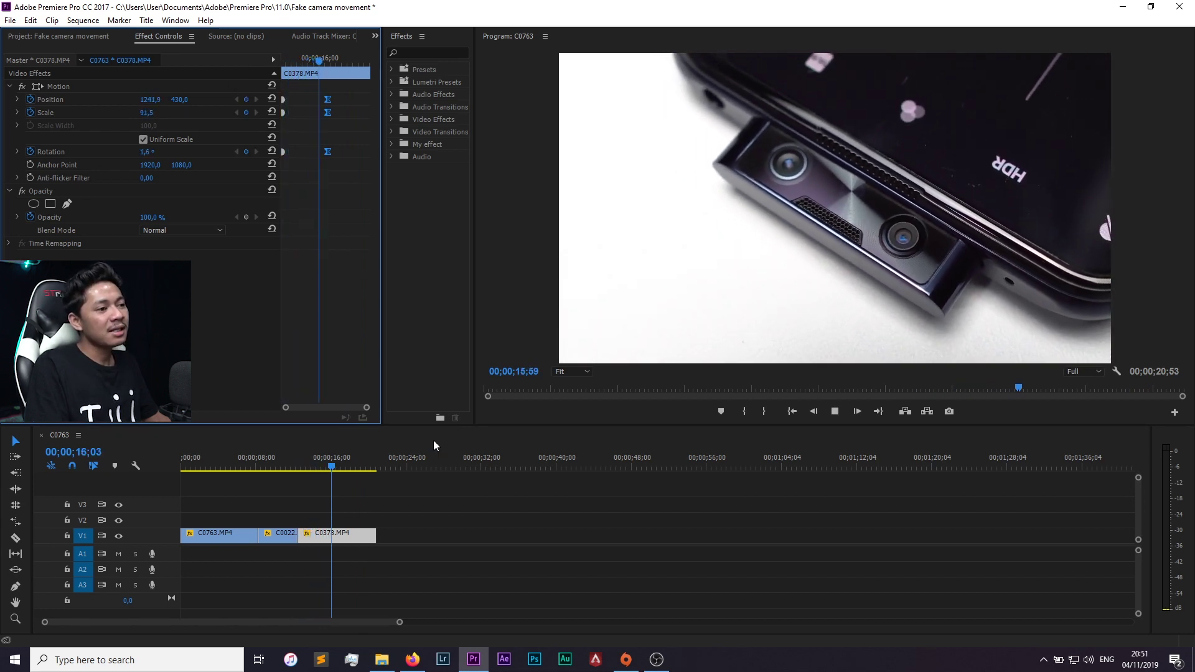
click(312, 465)
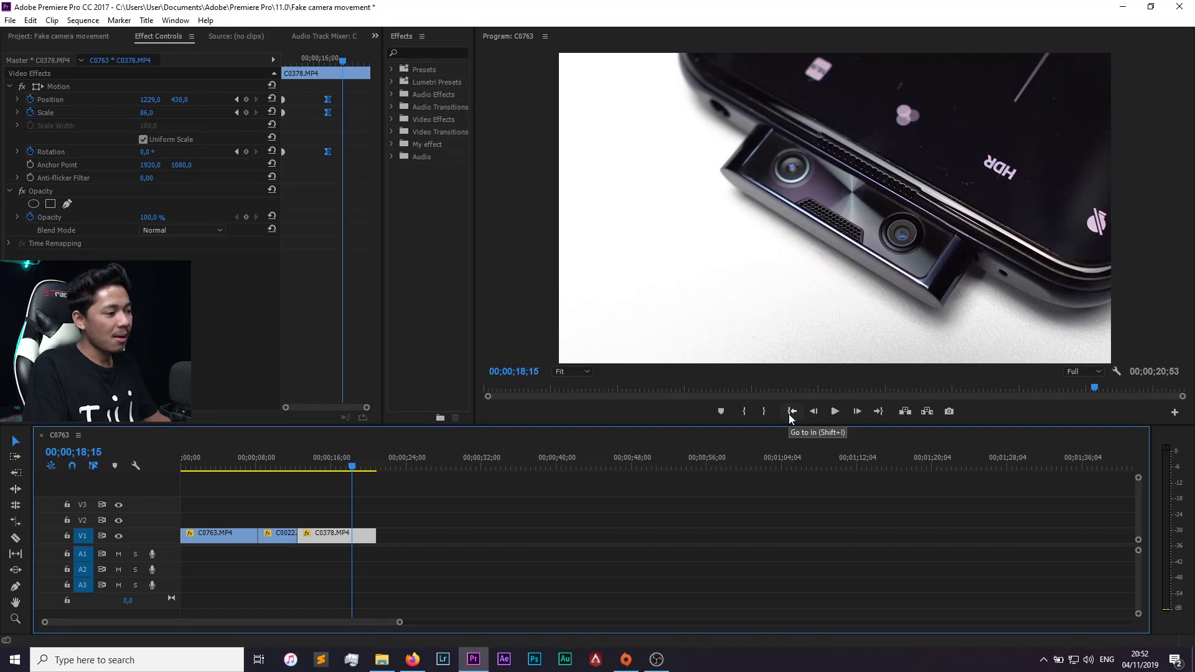
click(792, 411)
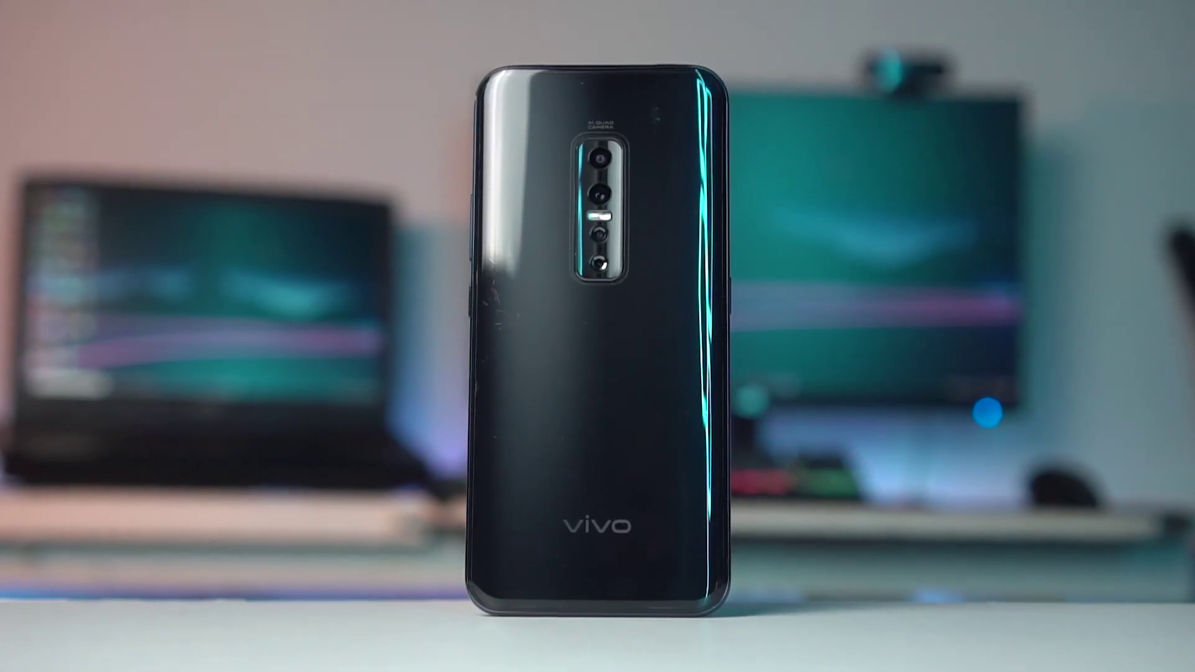